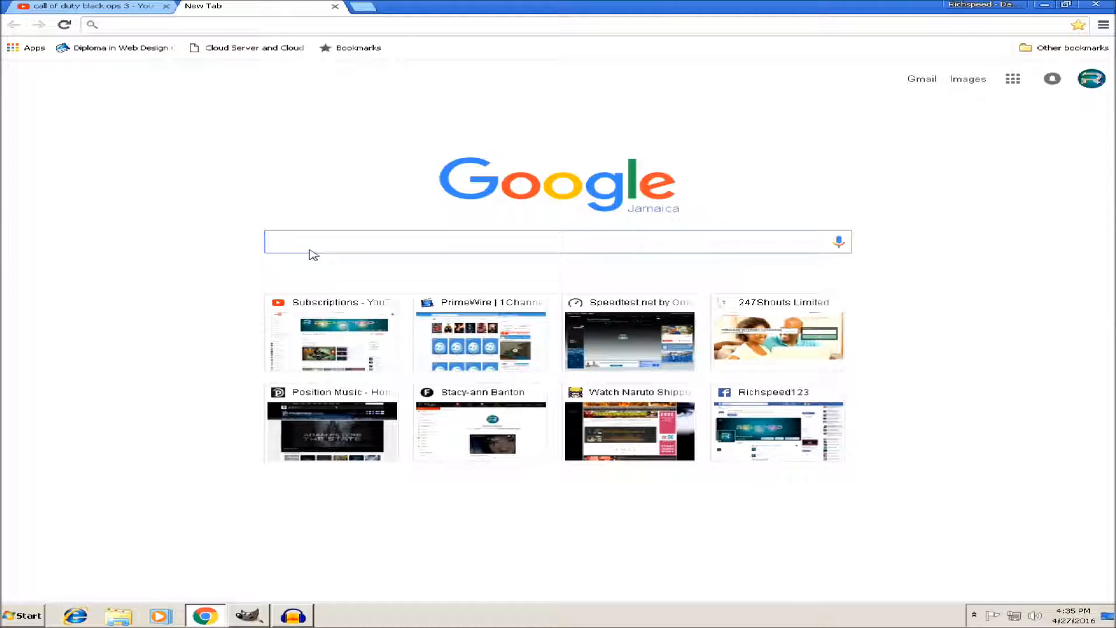
Step: Search Google Images for "blue grid" and open the full-size Blue Grid by Stratification image
text(Blue)
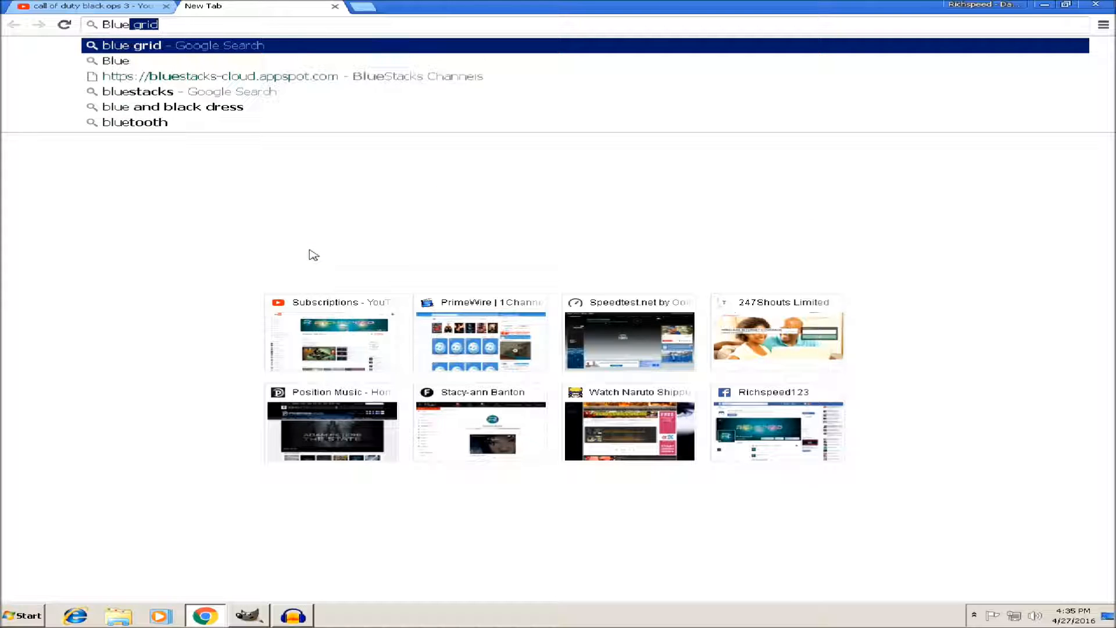
click(139, 47)
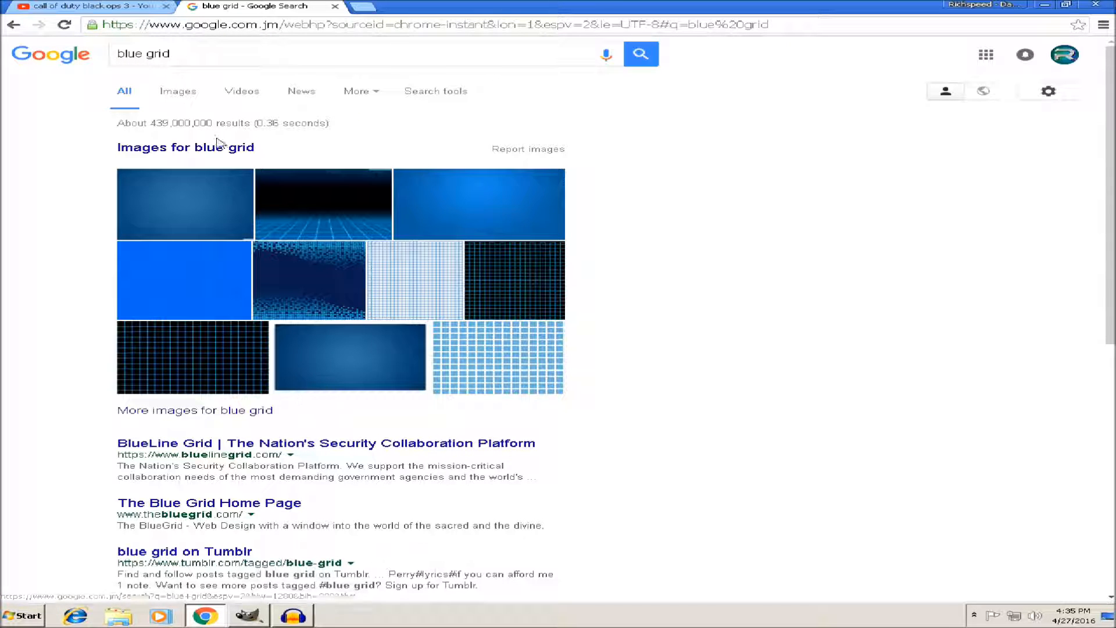
click(192, 149)
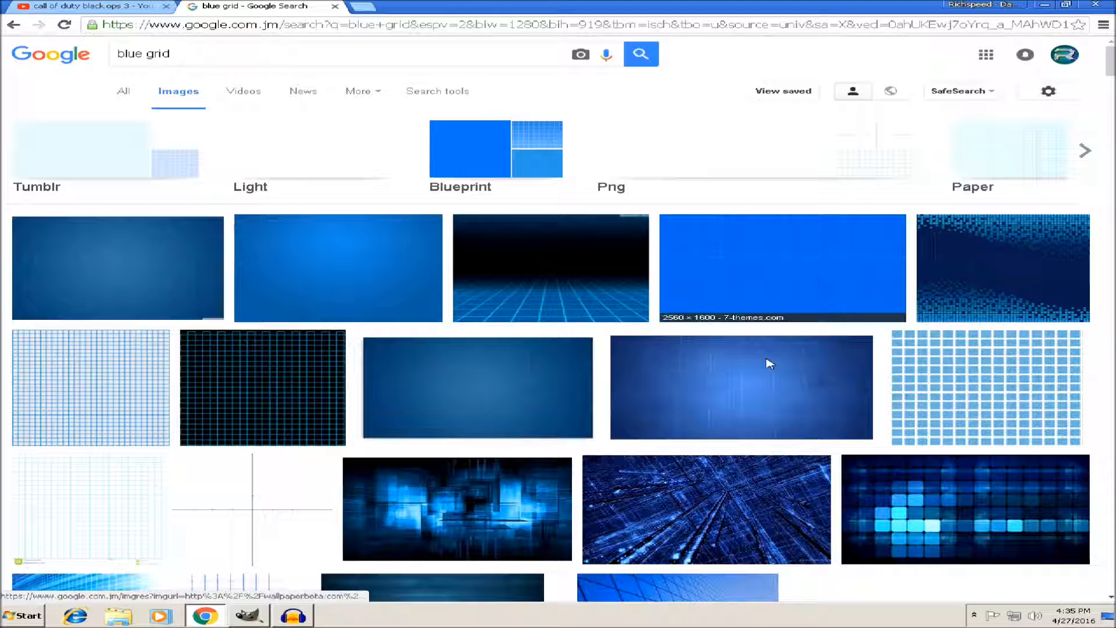
click(324, 260)
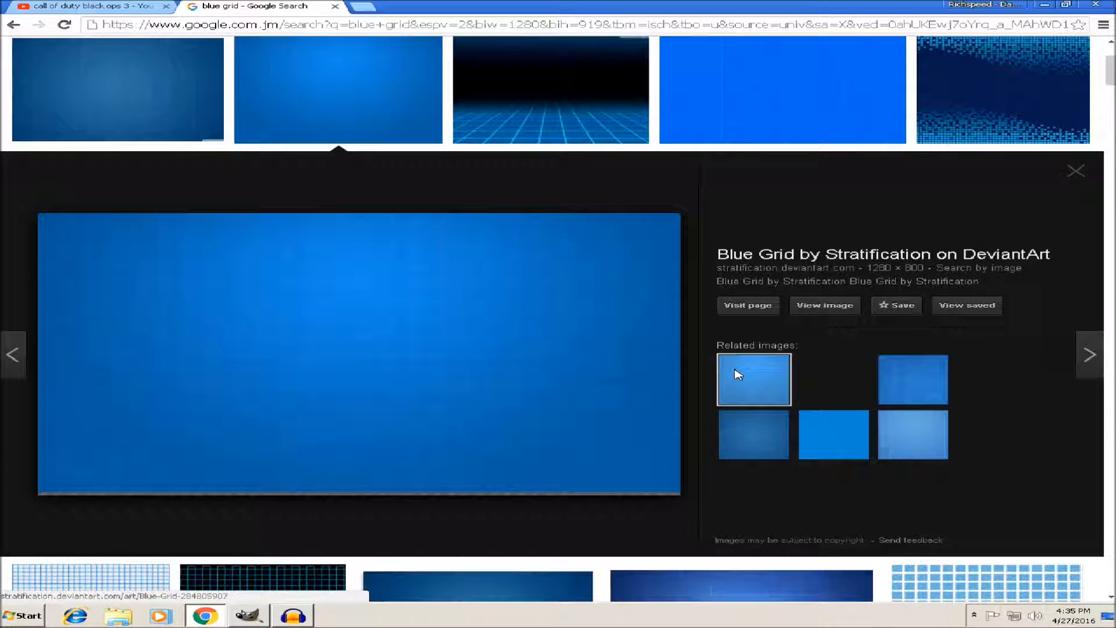
click(813, 305)
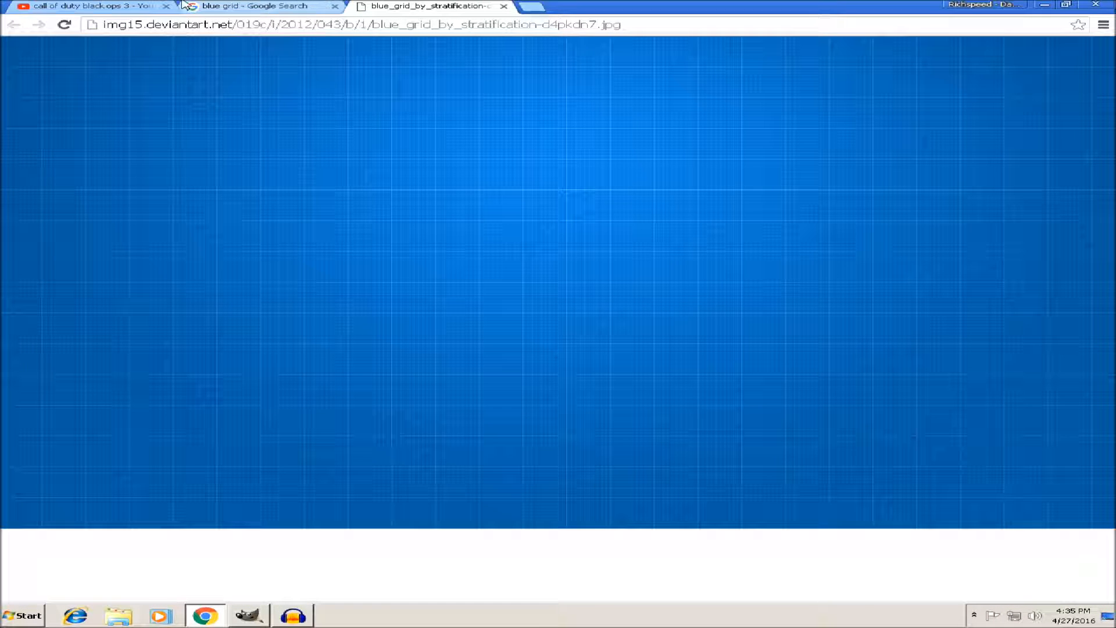
right_click(295, 108)
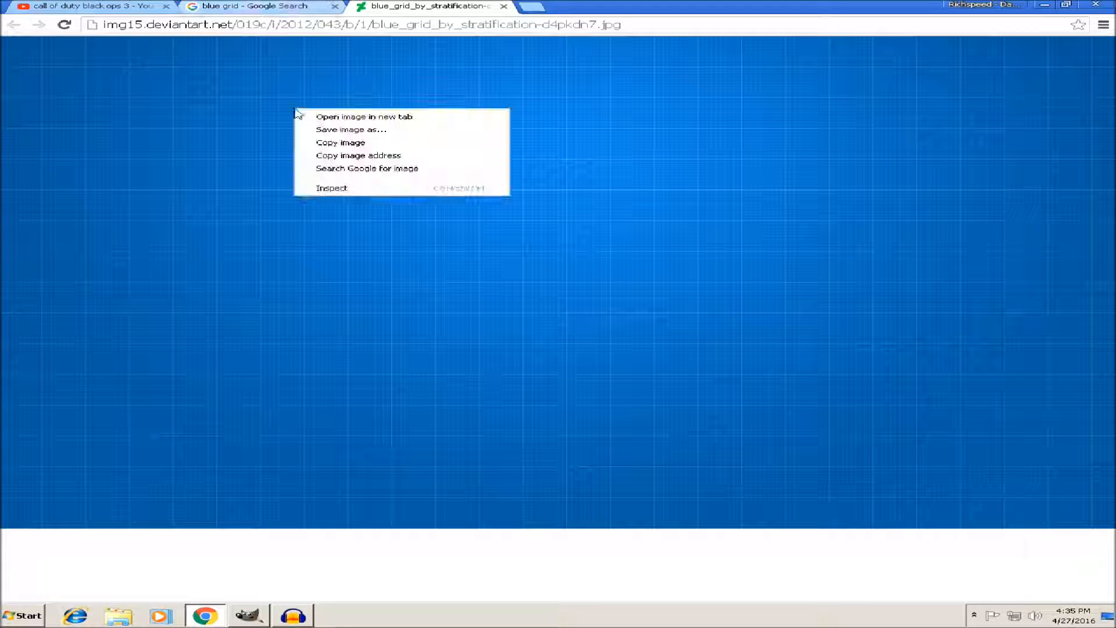
click(379, 130)
click(498, 297)
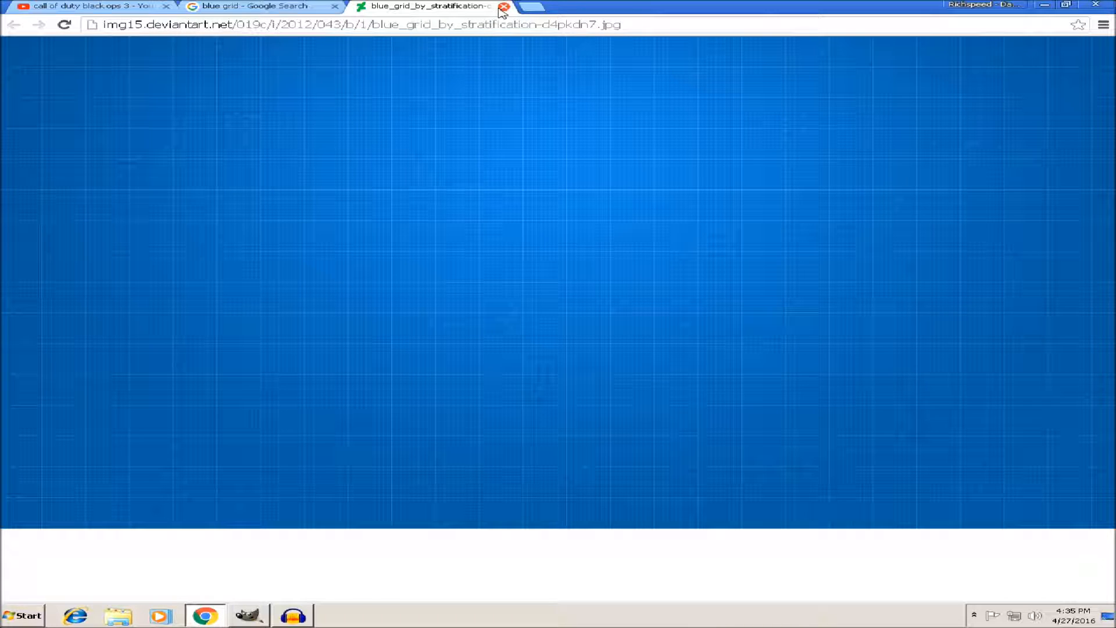
Step: Close the blue grid image and its search results, leaving a new empty browser tab
click(503, 7)
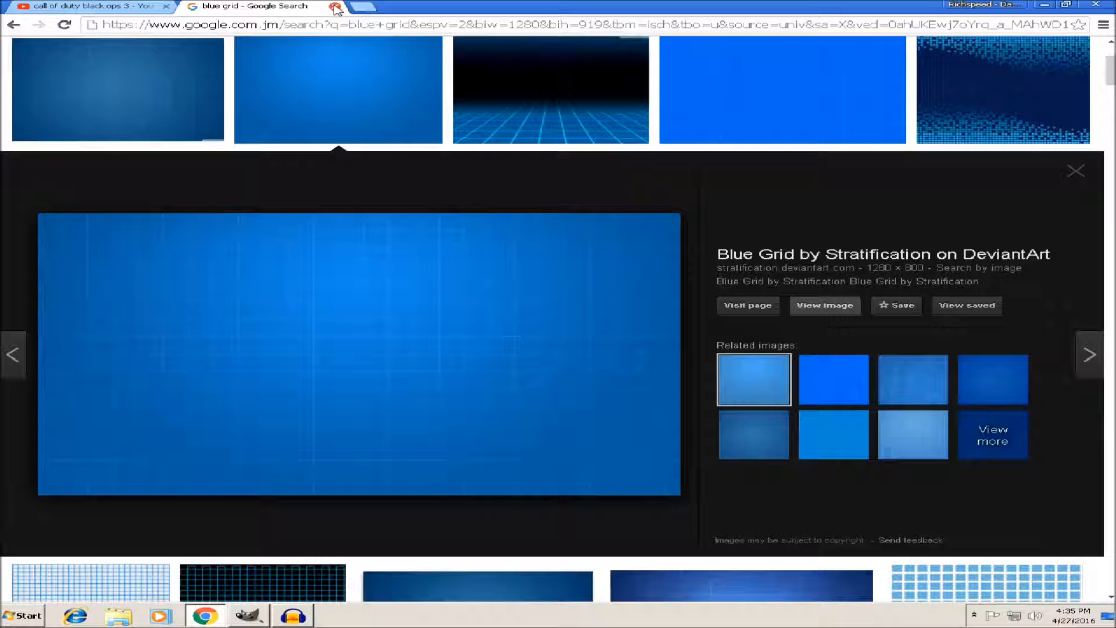
click(358, 8)
click(336, 7)
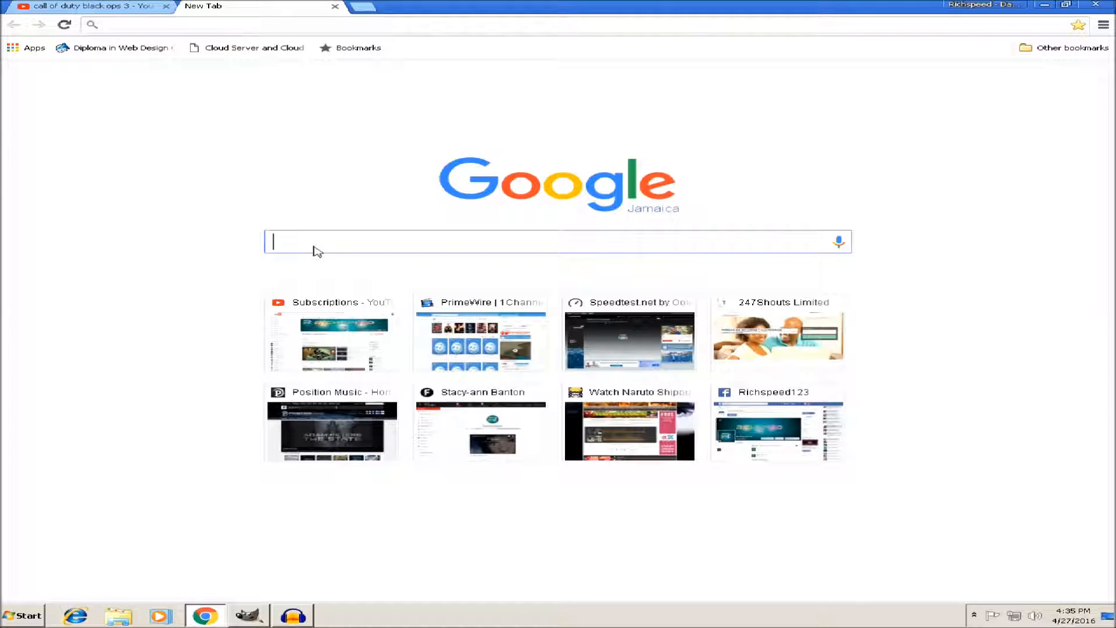
Step: Search Google Images for "Flames" and open the full-size 1600 × 1227 flames image on a black background
text(Flames)
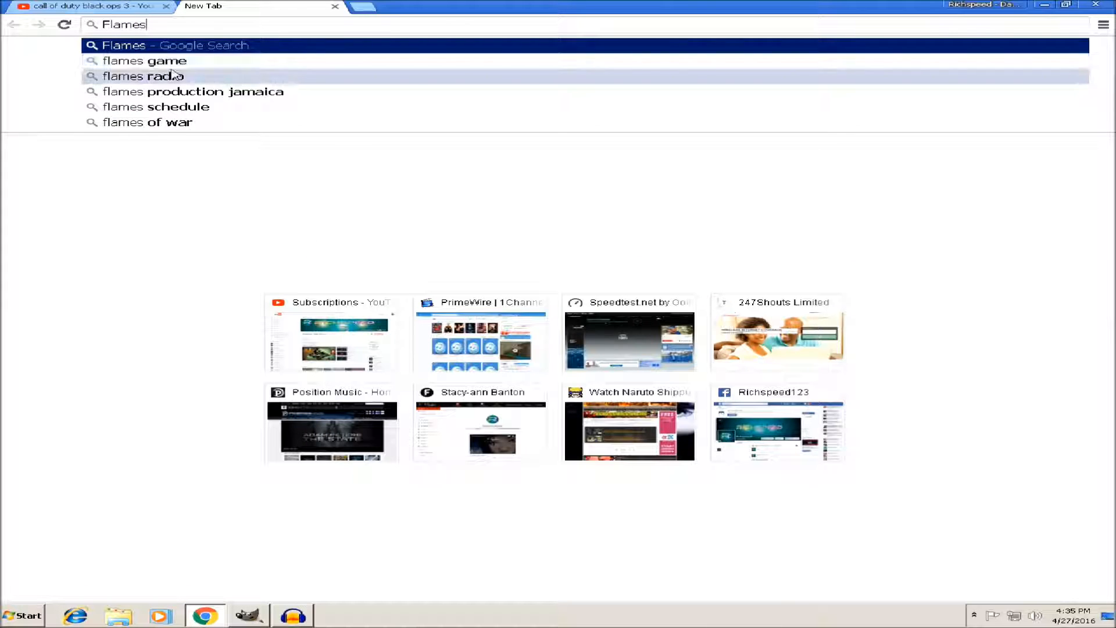
key(Return)
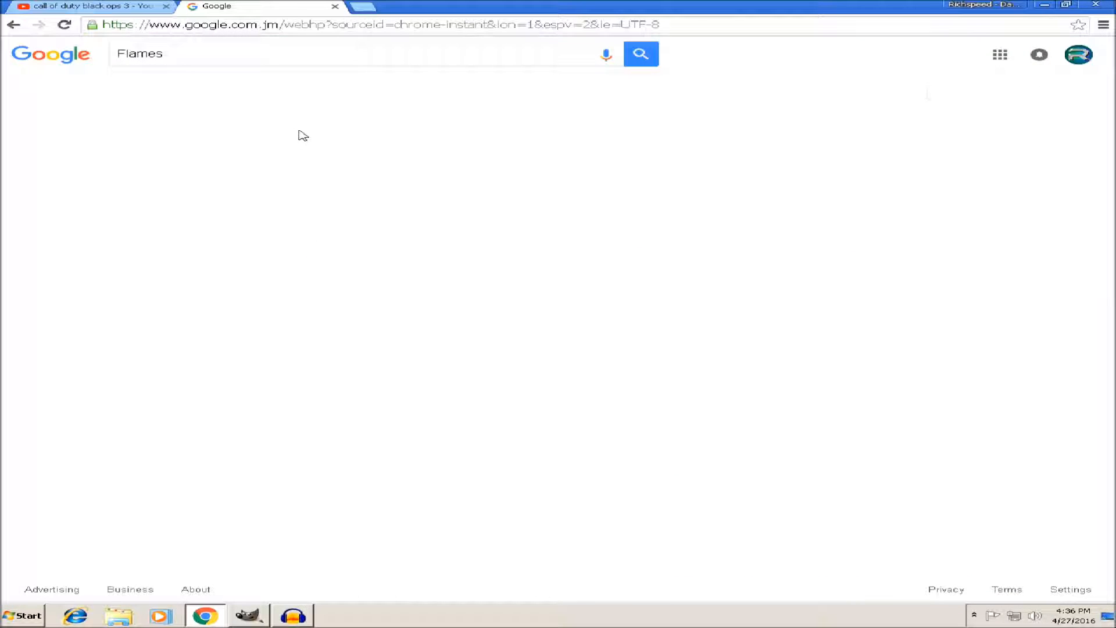
click(161, 150)
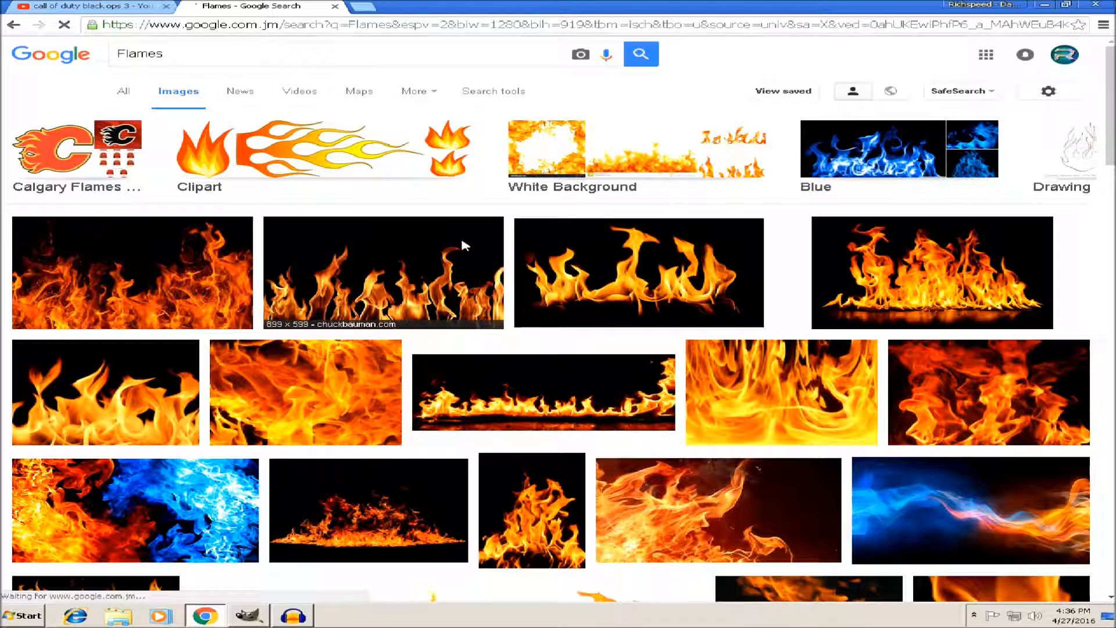
click(90, 431)
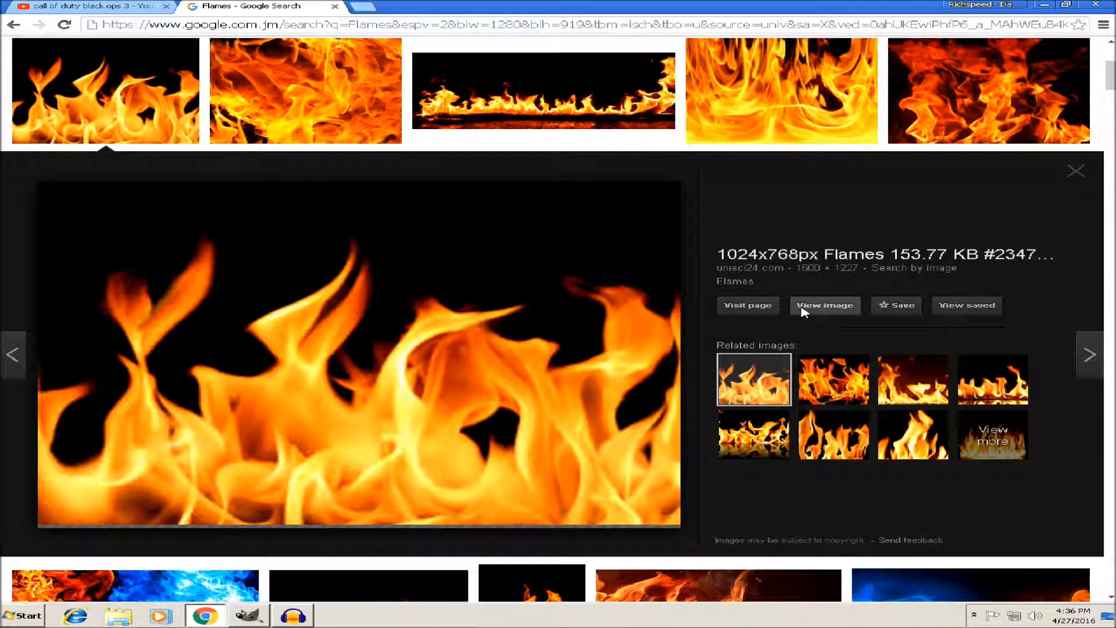
click(805, 307)
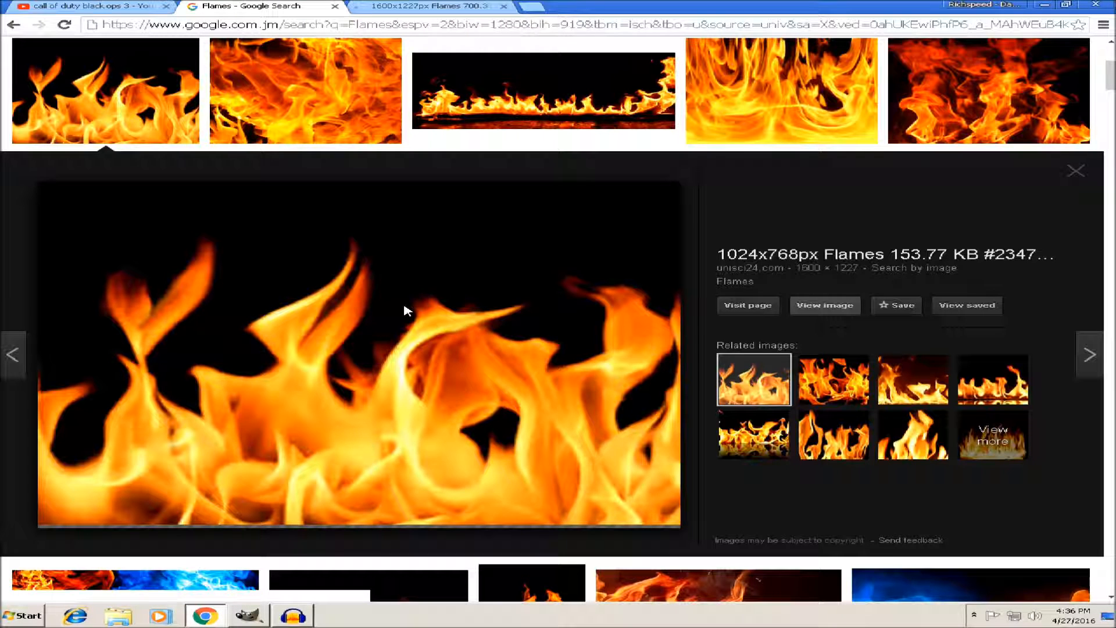
right_click(383, 310)
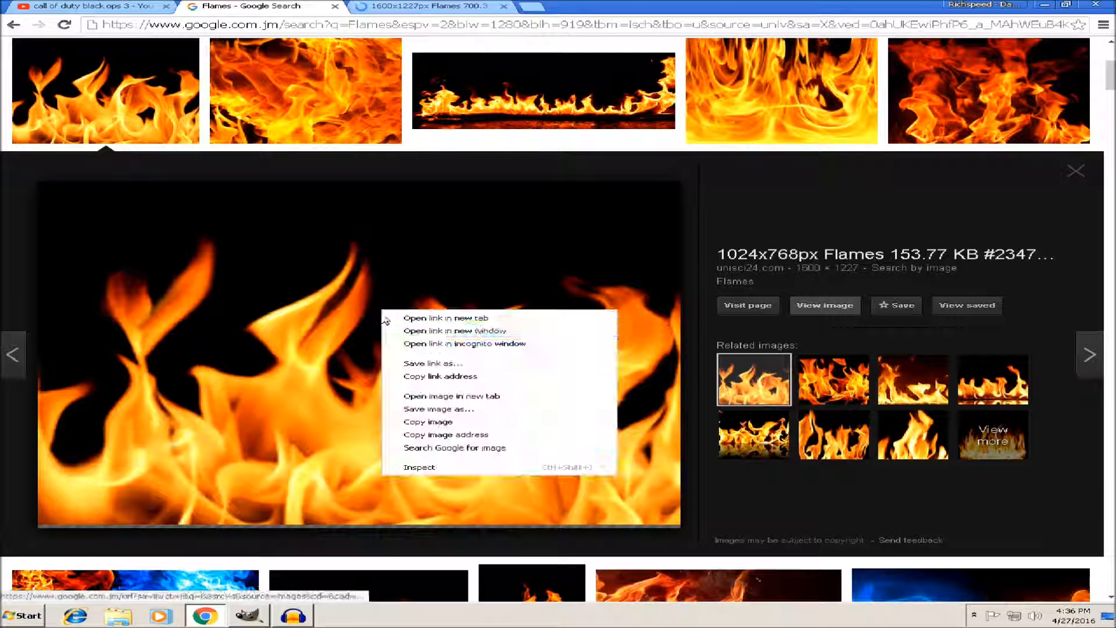
click(453, 408)
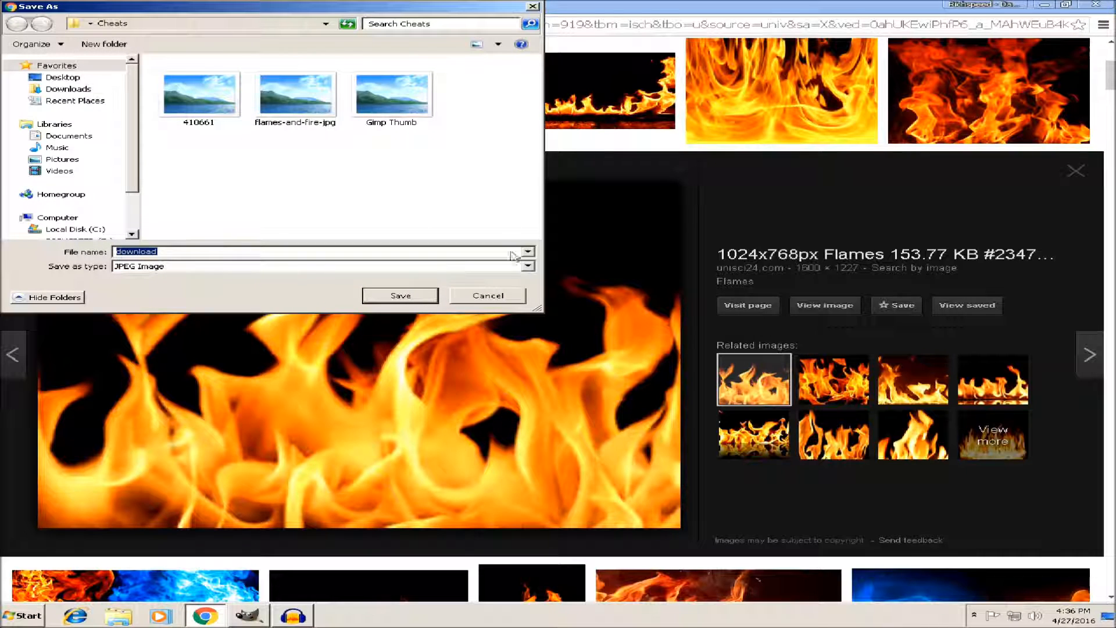
click(501, 295)
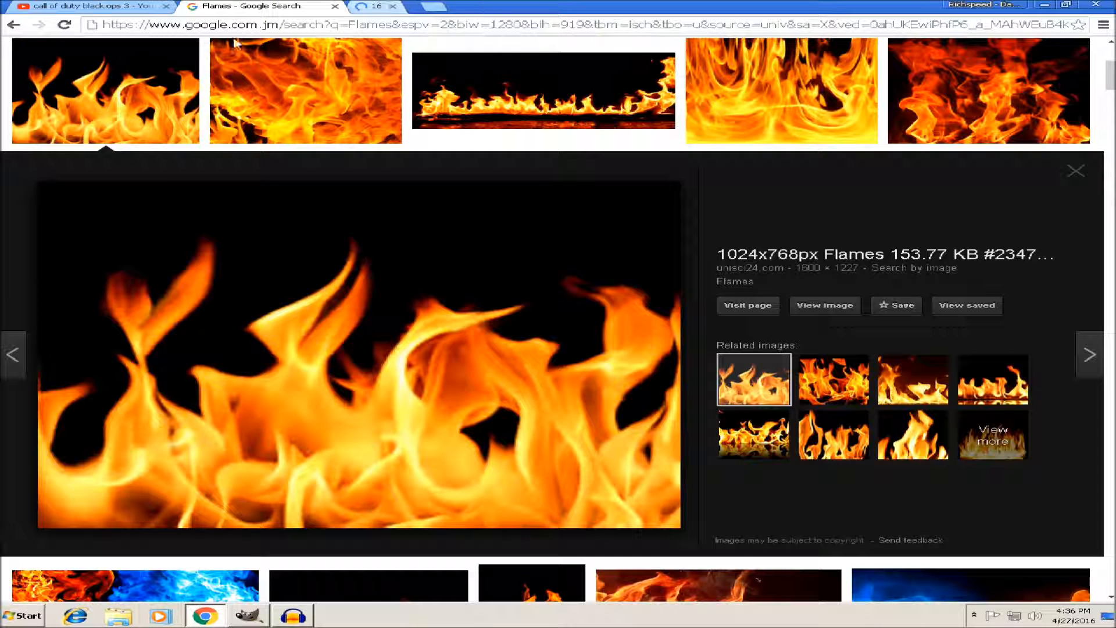
Step: Replace the flames results with a new tab and search Google Images for "call of duty black ops 3 logo transparent"
click(347, 12)
click(335, 6)
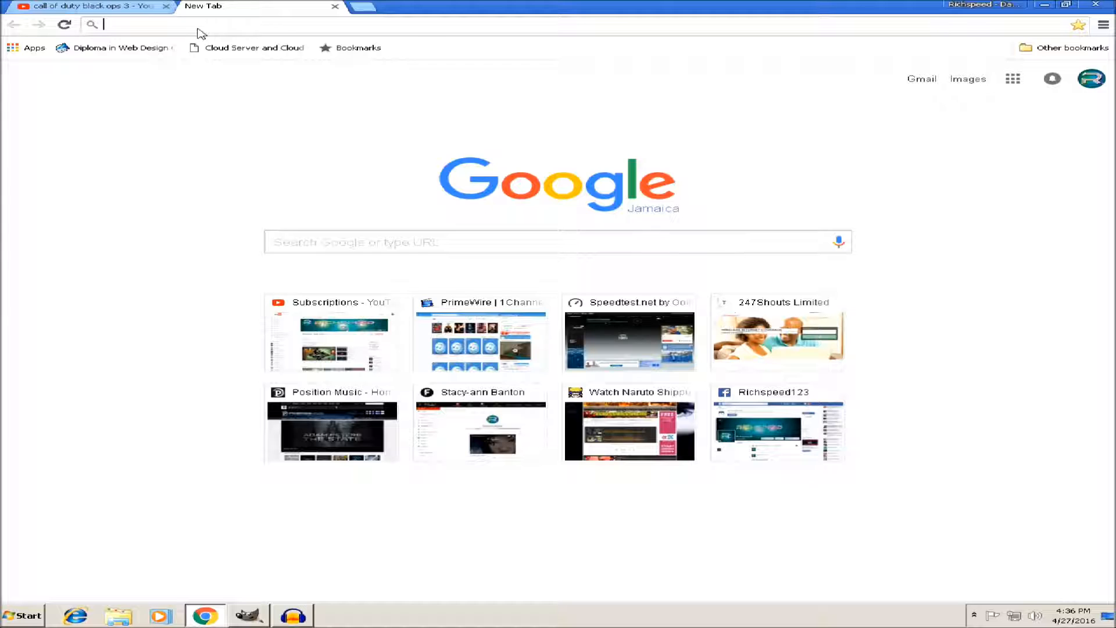
text(Callof)
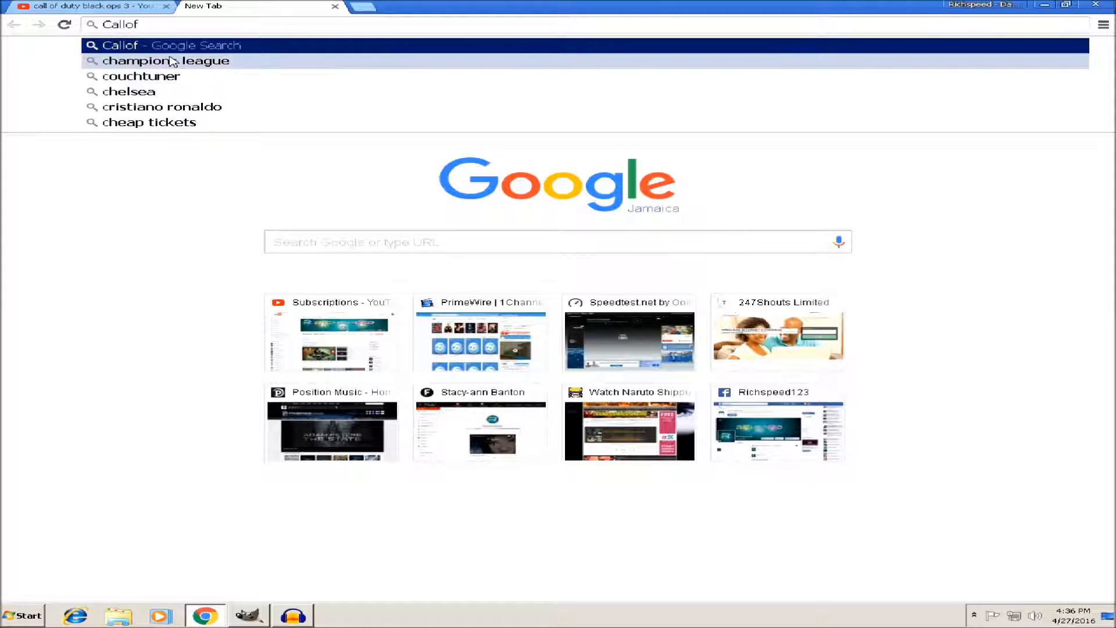
key(Left)
key(Left)
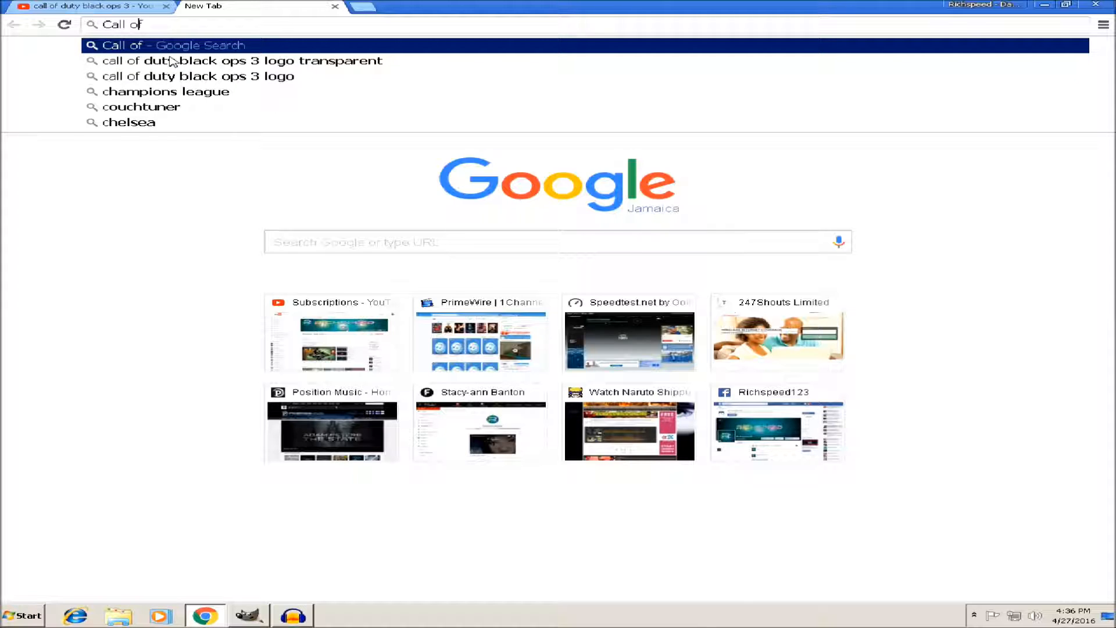
click(331, 64)
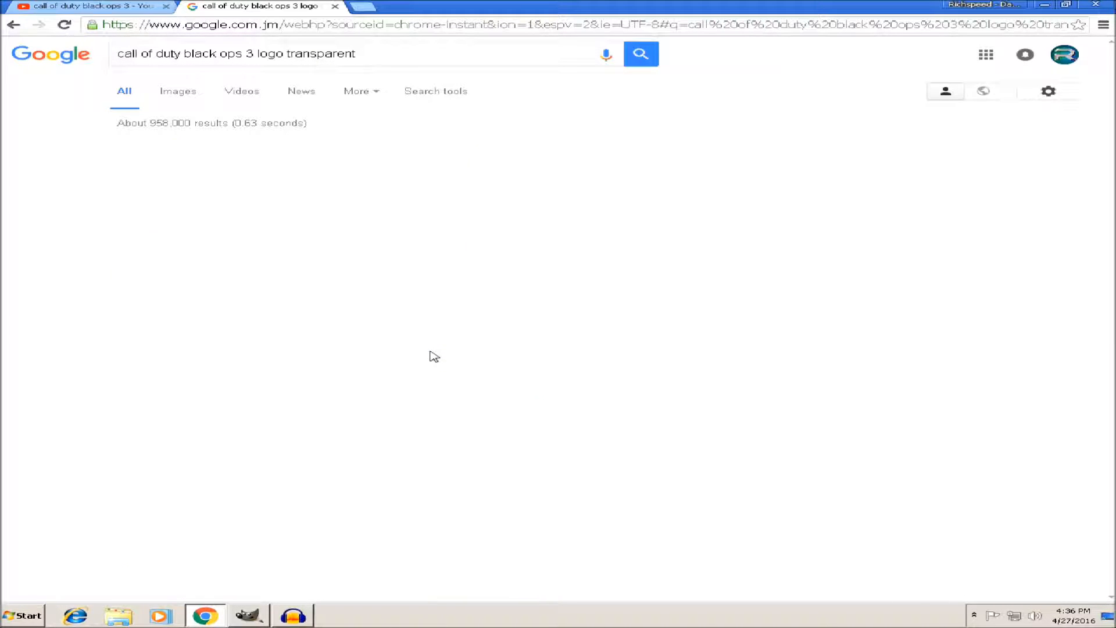
click(270, 148)
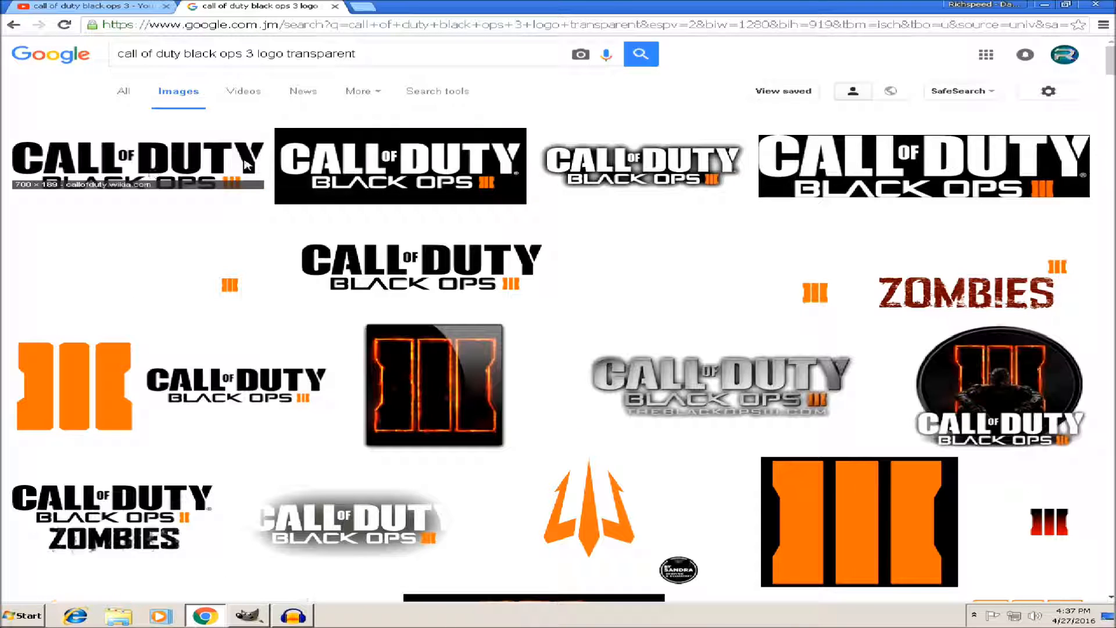
Step: Preview the grey Call of Duty Black Ops III logo and browse the other logo results
click(725, 393)
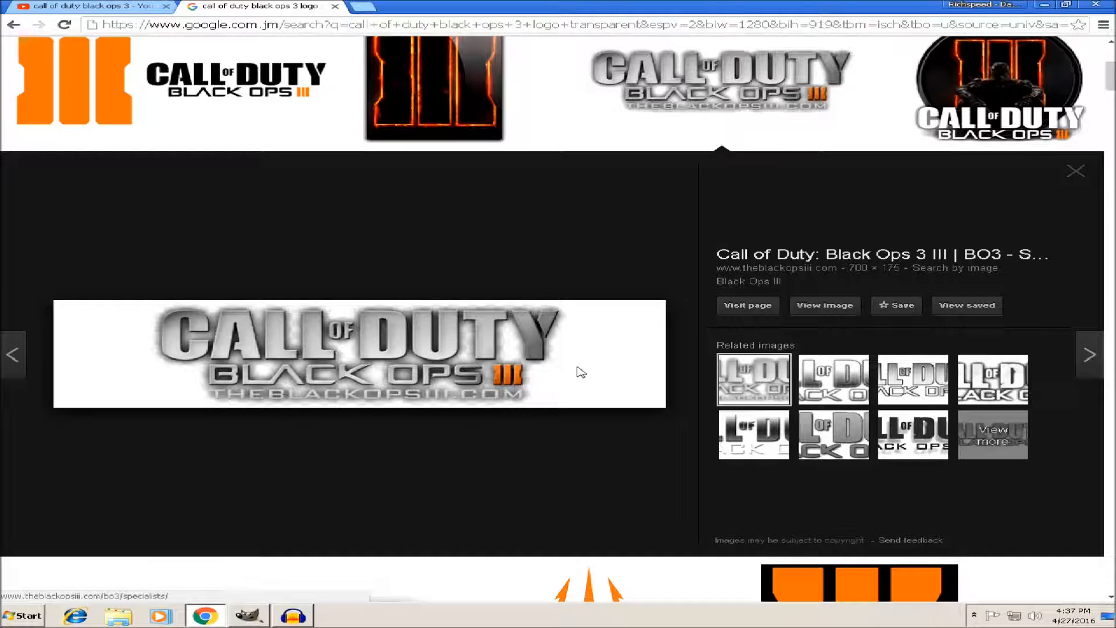
scroll(578, 374, up, 4)
scroll(569, 415, down, 10)
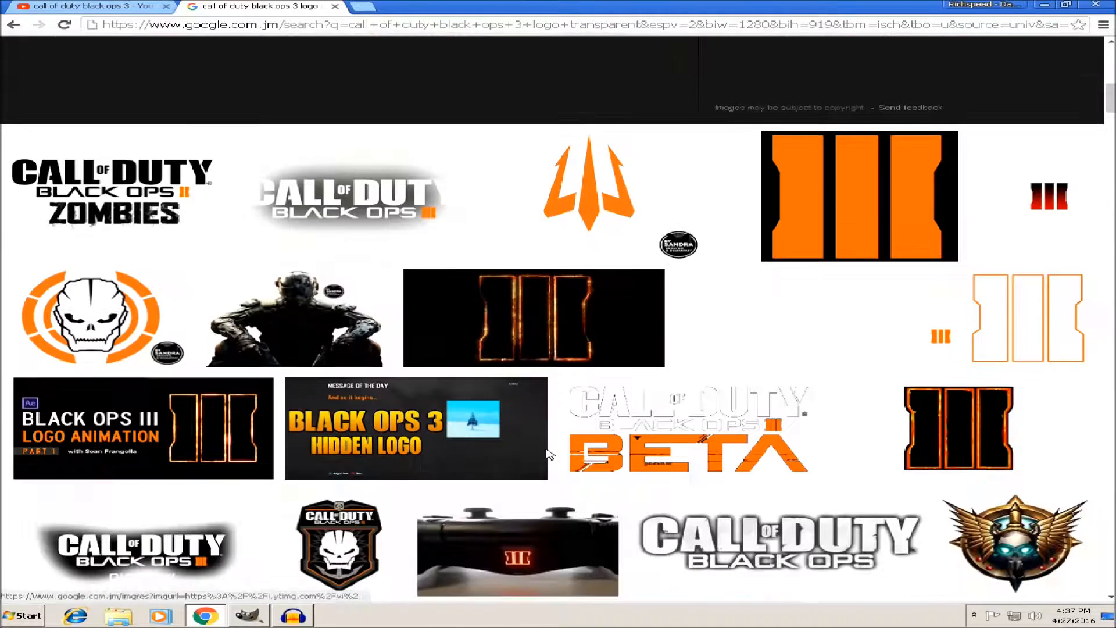
scroll(651, 500, down, 4)
scroll(650, 422, up, 4)
scroll(306, 378, up, 8)
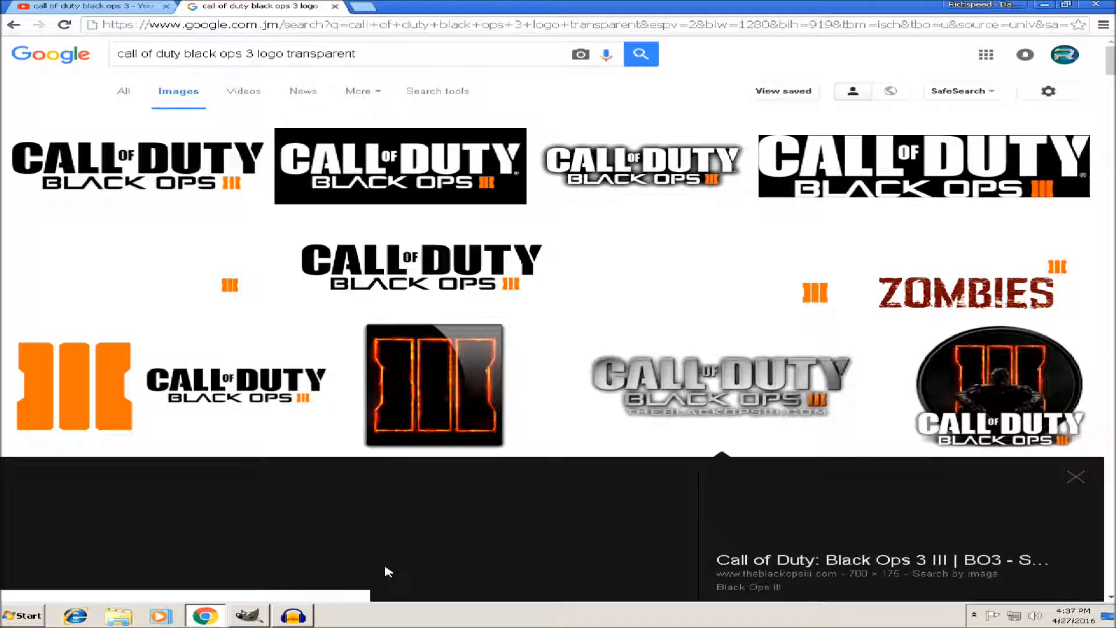
Step: Switch to GIMP and open the cyan-magenta-black-glow-hexagon SVG from the Cheats folder
click(247, 614)
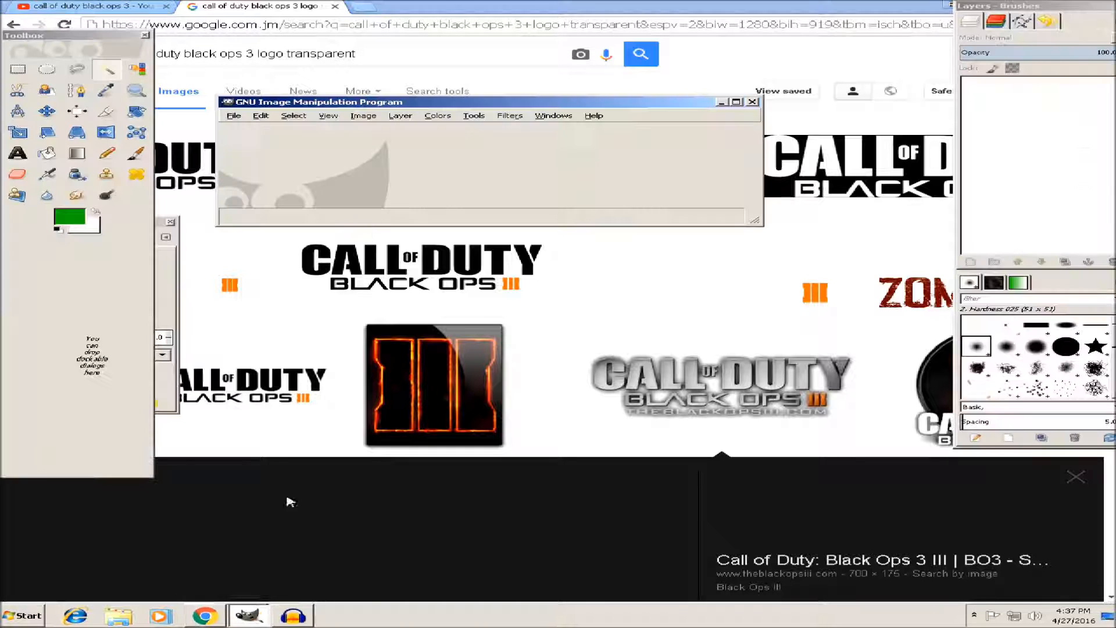
click(233, 116)
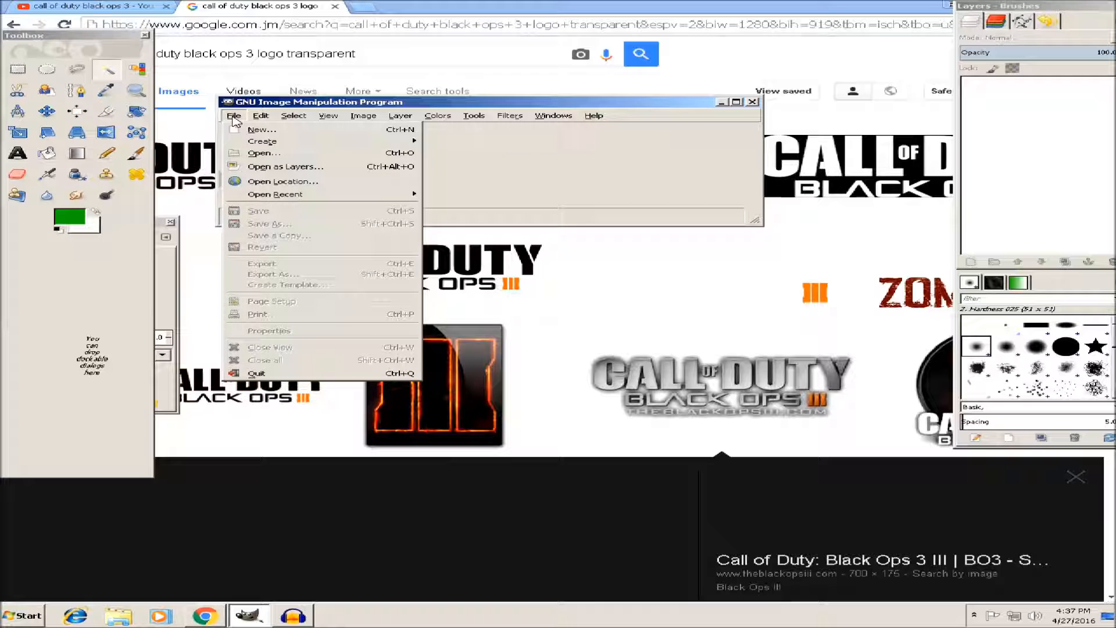
click(265, 154)
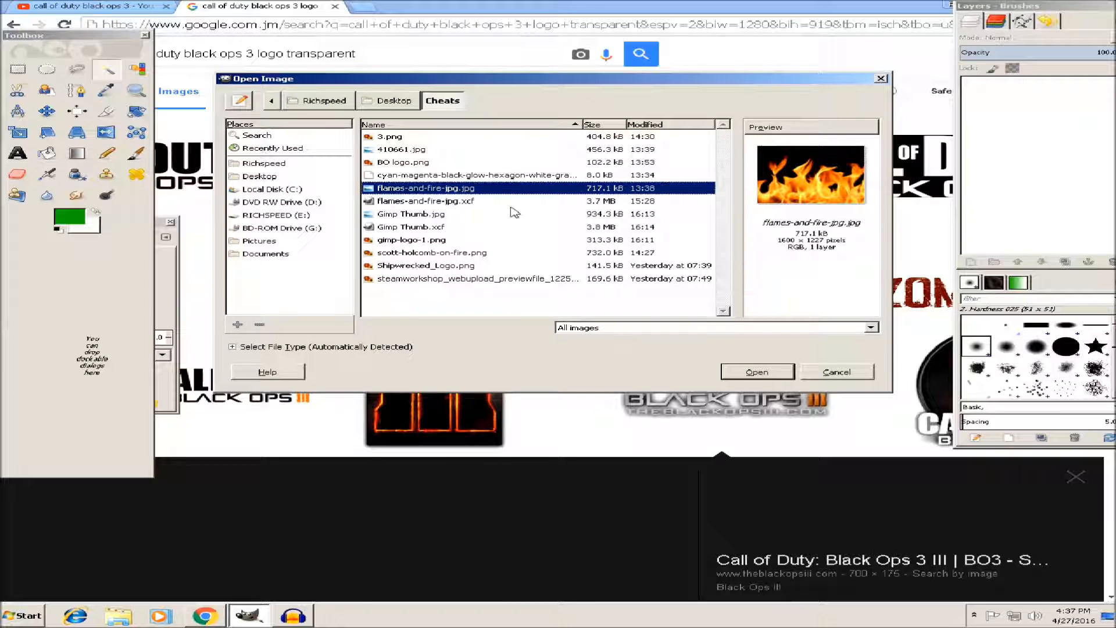
click(431, 176)
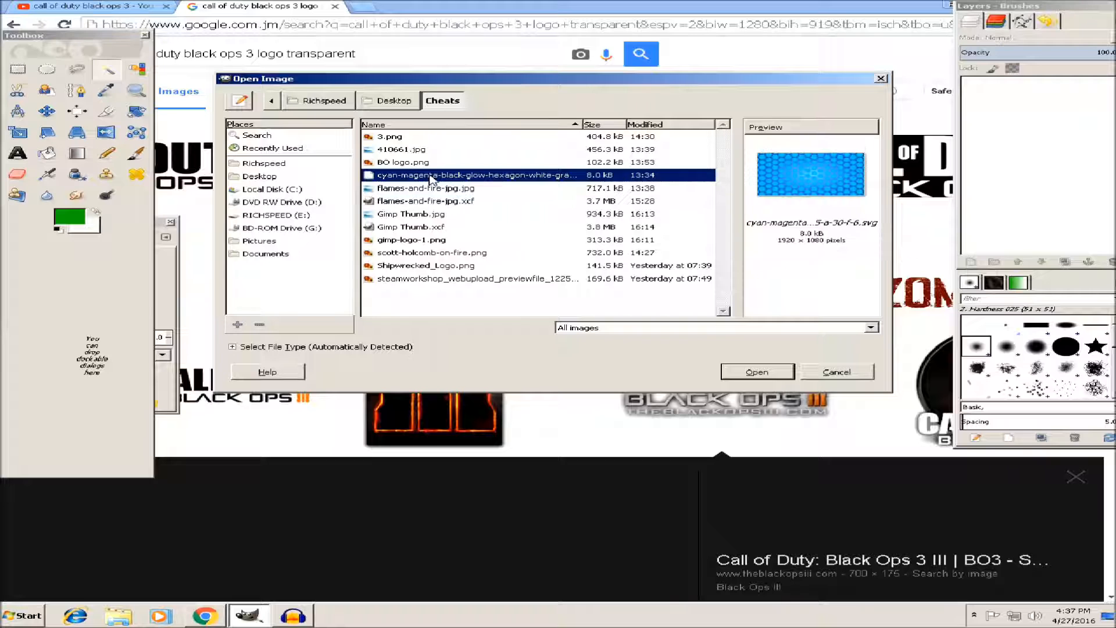
click(758, 375)
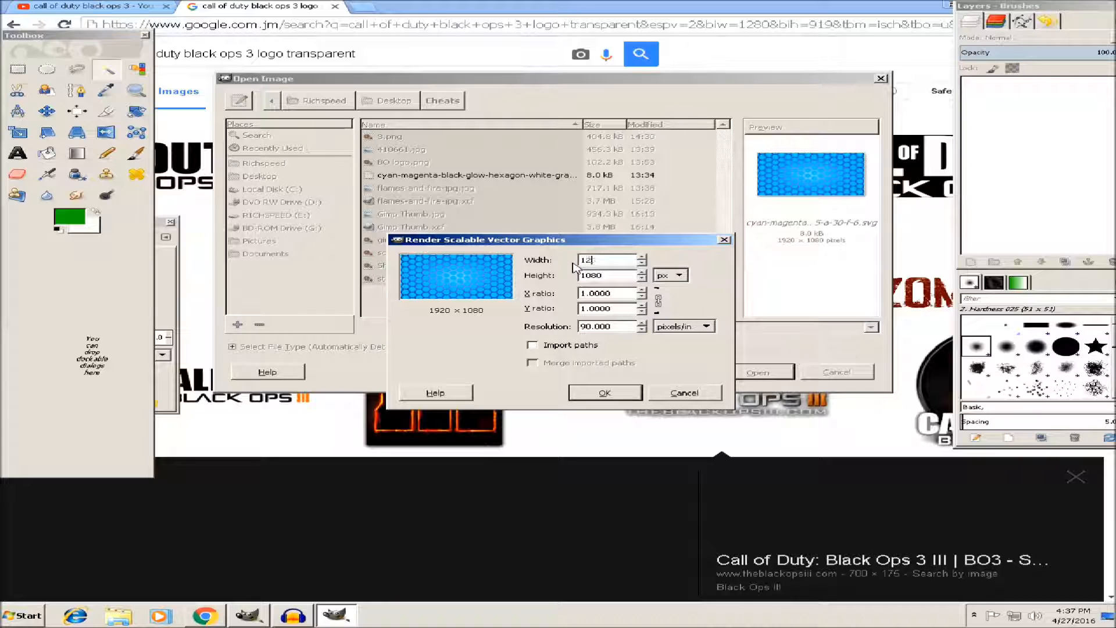
Step: Render the hexagon SVG at 1280 × 720 px and reposition its image window
text(1280)
click(658, 301)
click(604, 393)
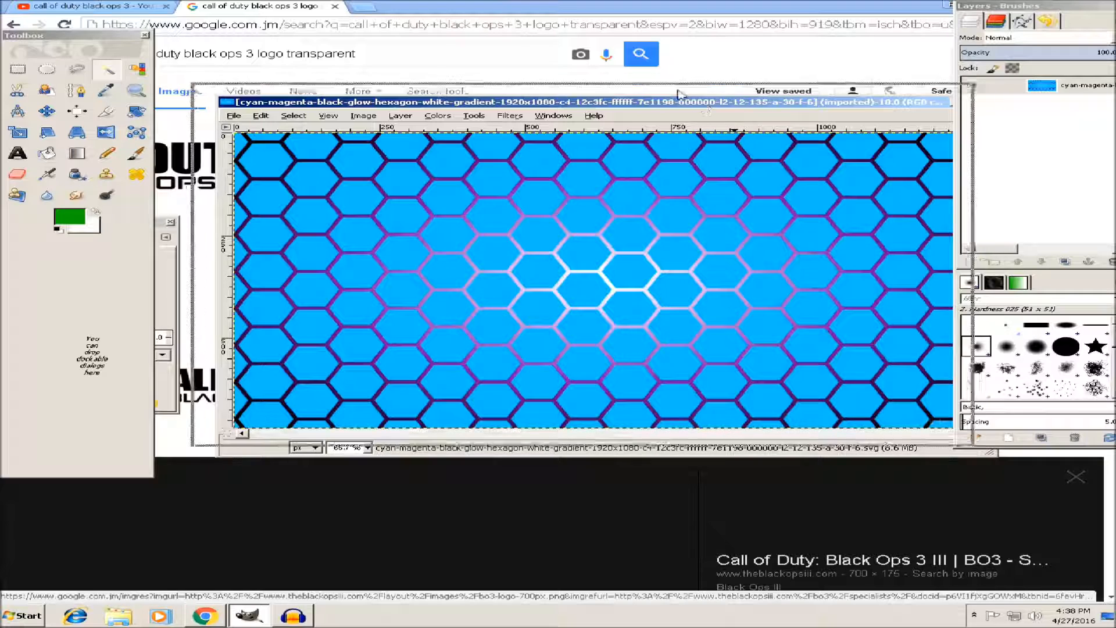
drag(705, 106, 680, 82)
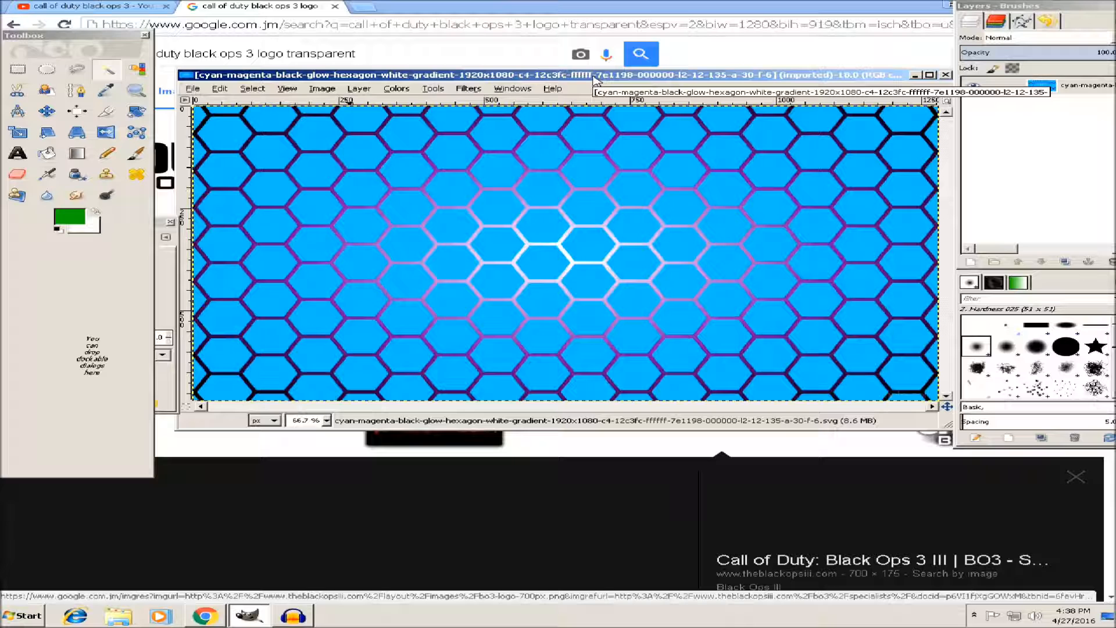
Step: Check the hexagon image's width and height in the Scale Image settings without applying a change
click(359, 88)
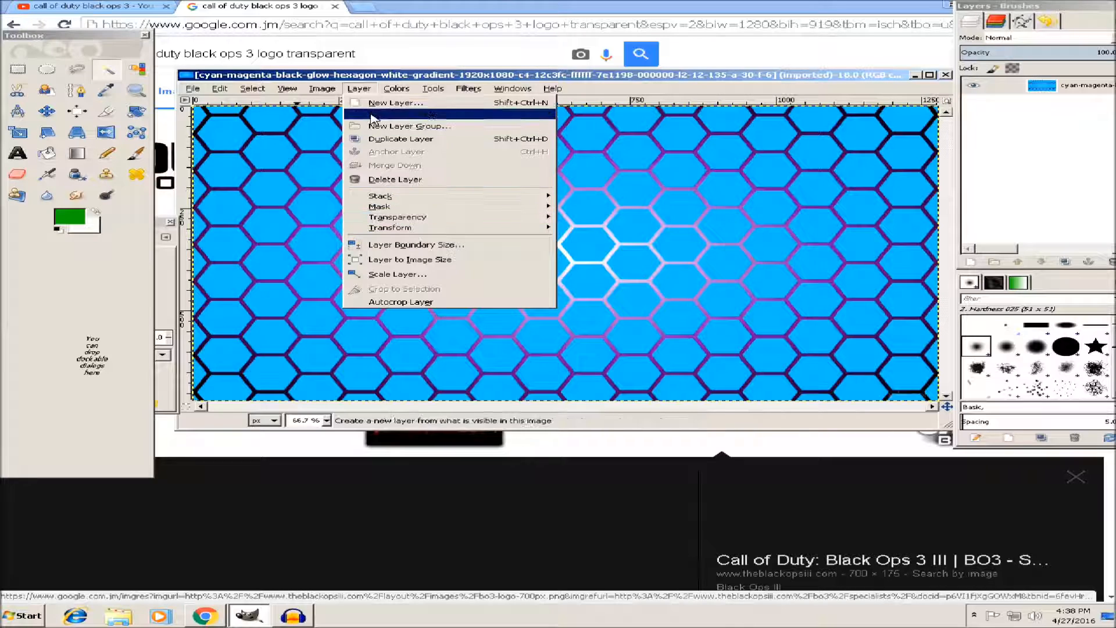
mouse_move(319, 87)
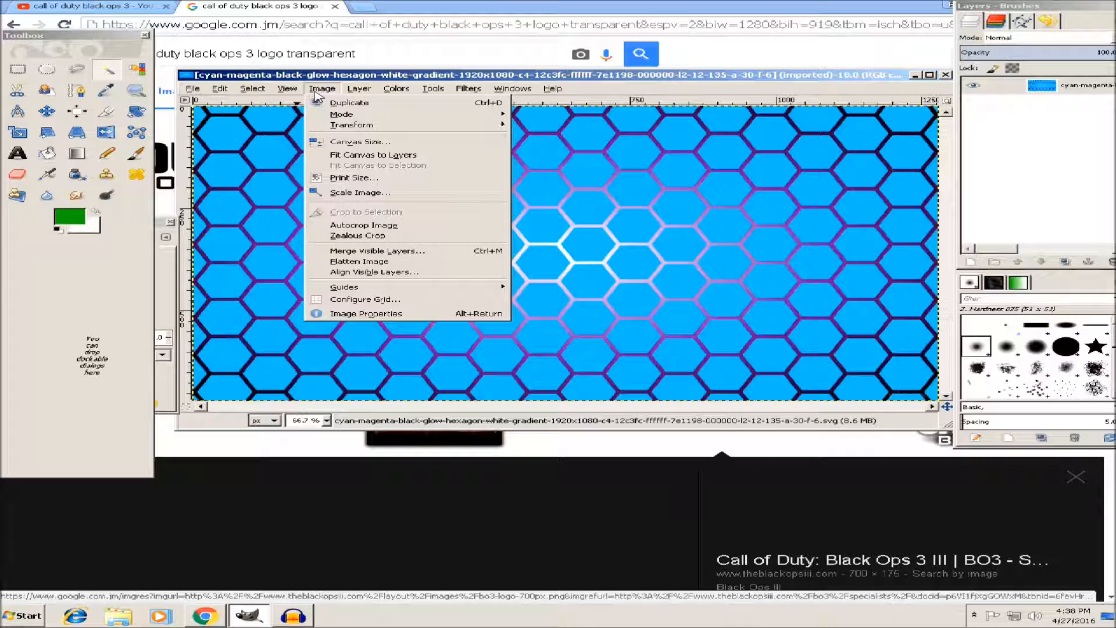
click(351, 192)
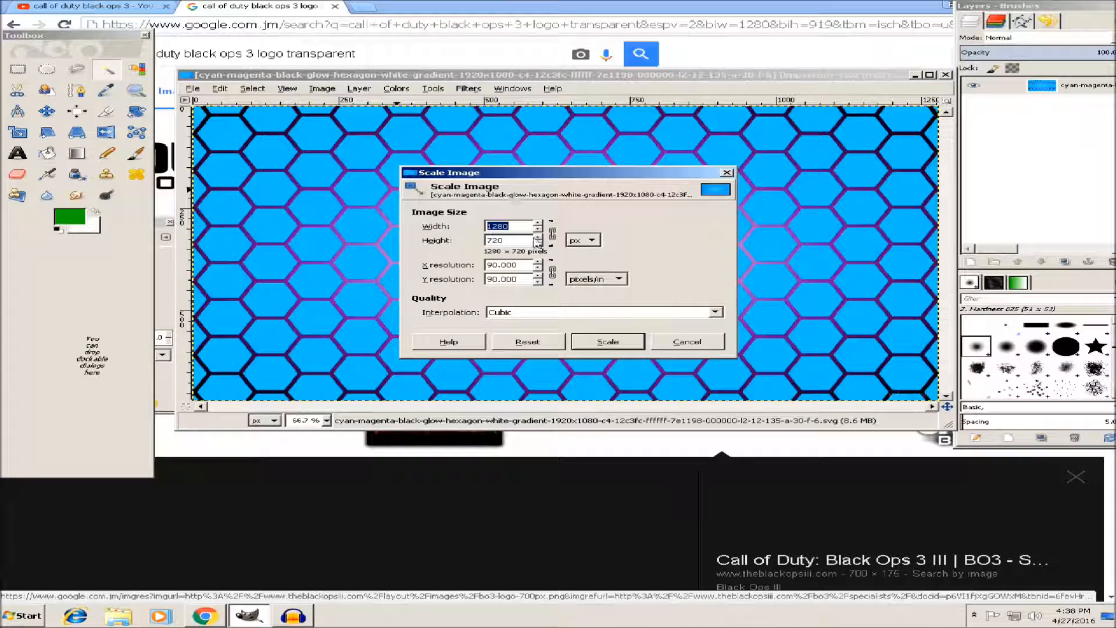
click(553, 235)
double_click(505, 227)
double_click(507, 241)
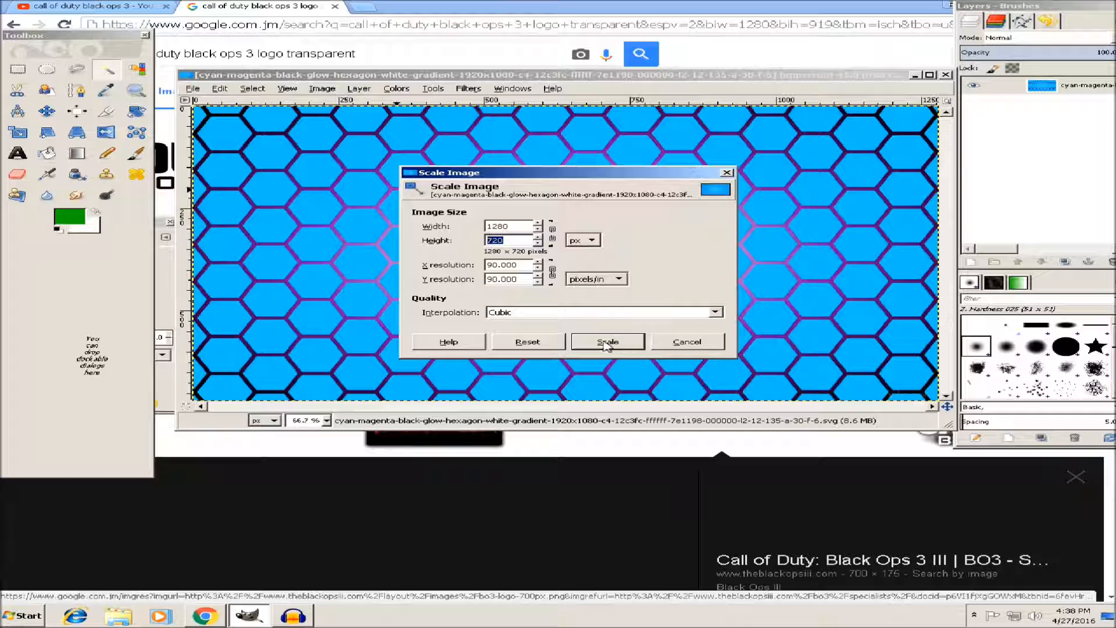
click(705, 345)
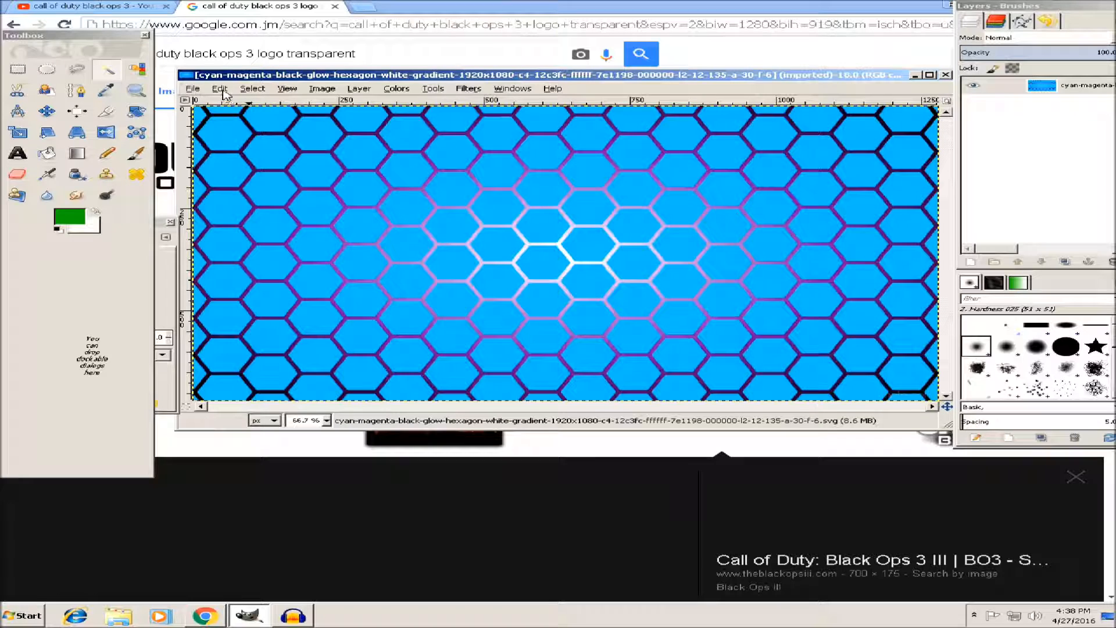
click(192, 90)
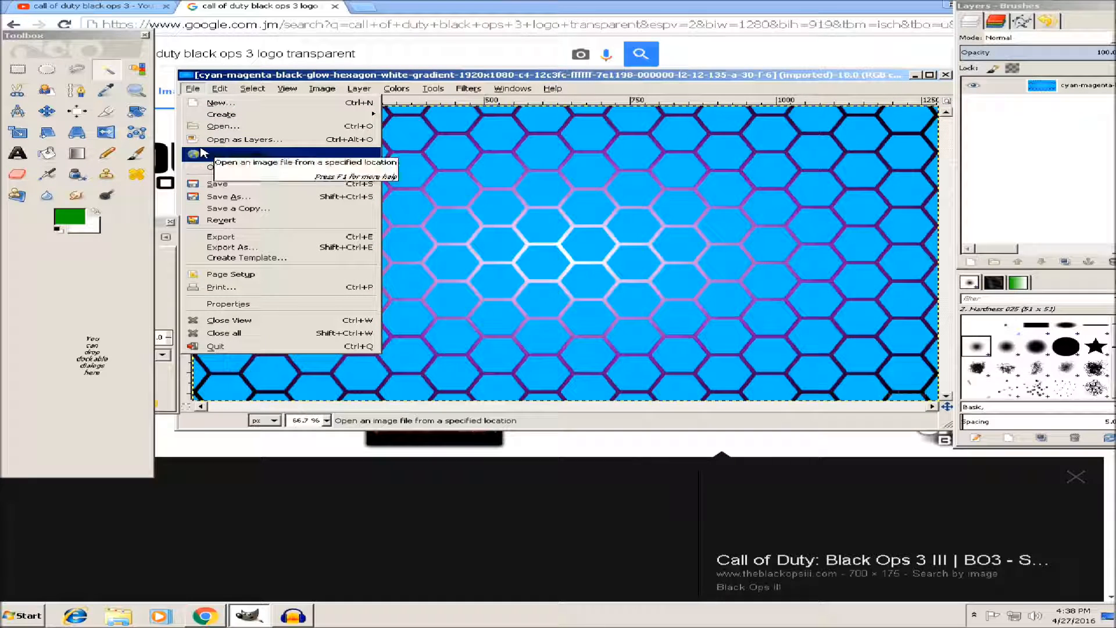
click(227, 129)
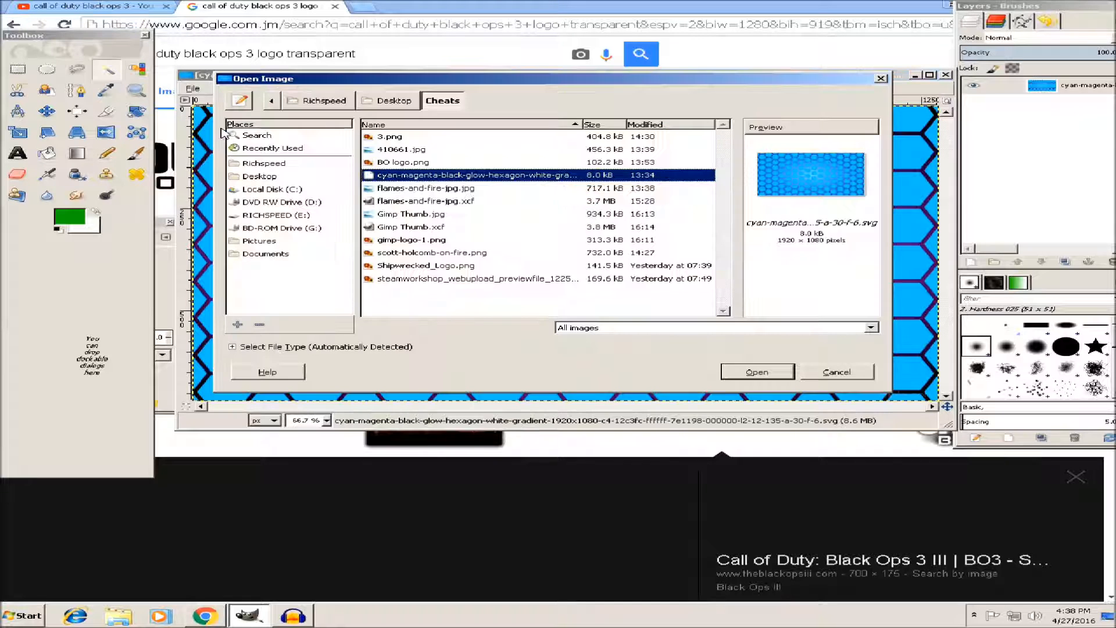
click(840, 375)
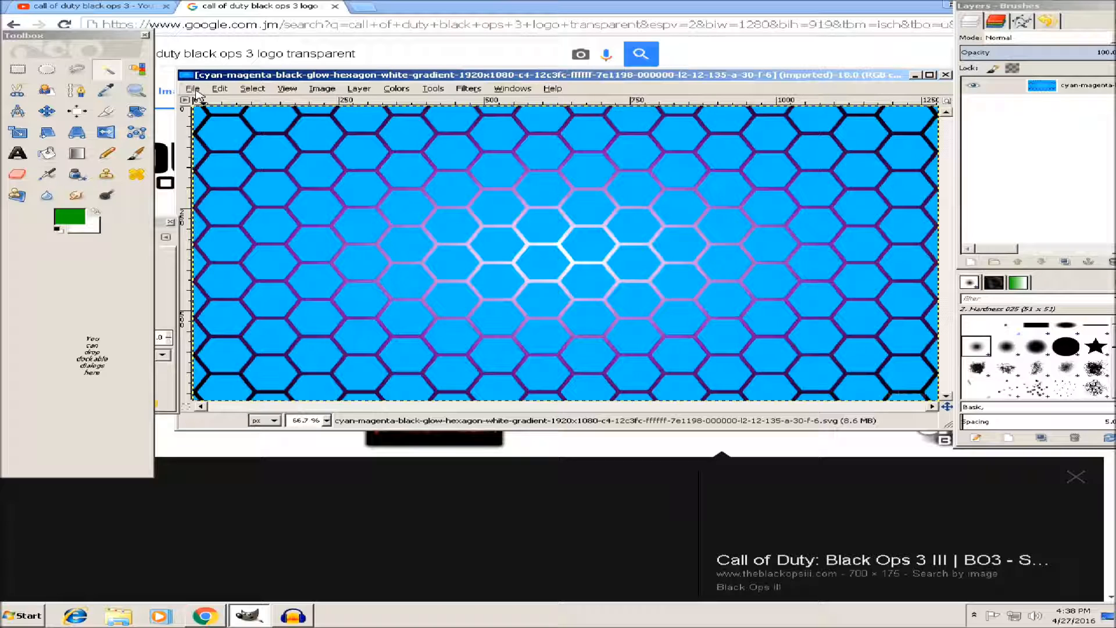
Step: Open flames-and-fire-jpg.jpg from the Cheats folder as a separate image and move its window clear of the hexagon image
click(195, 90)
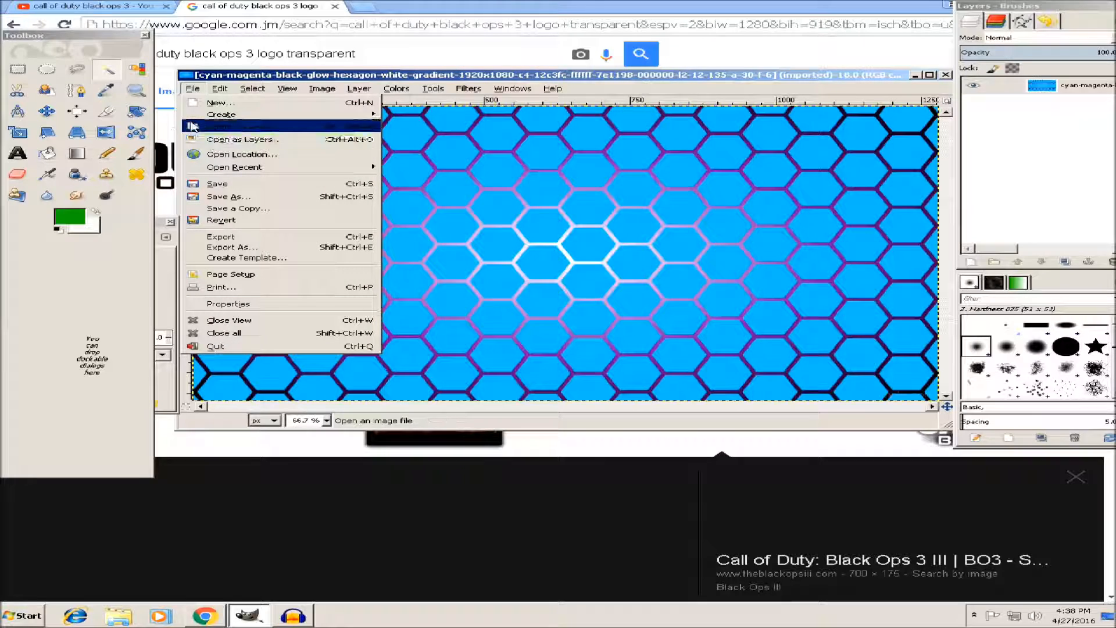
click(210, 125)
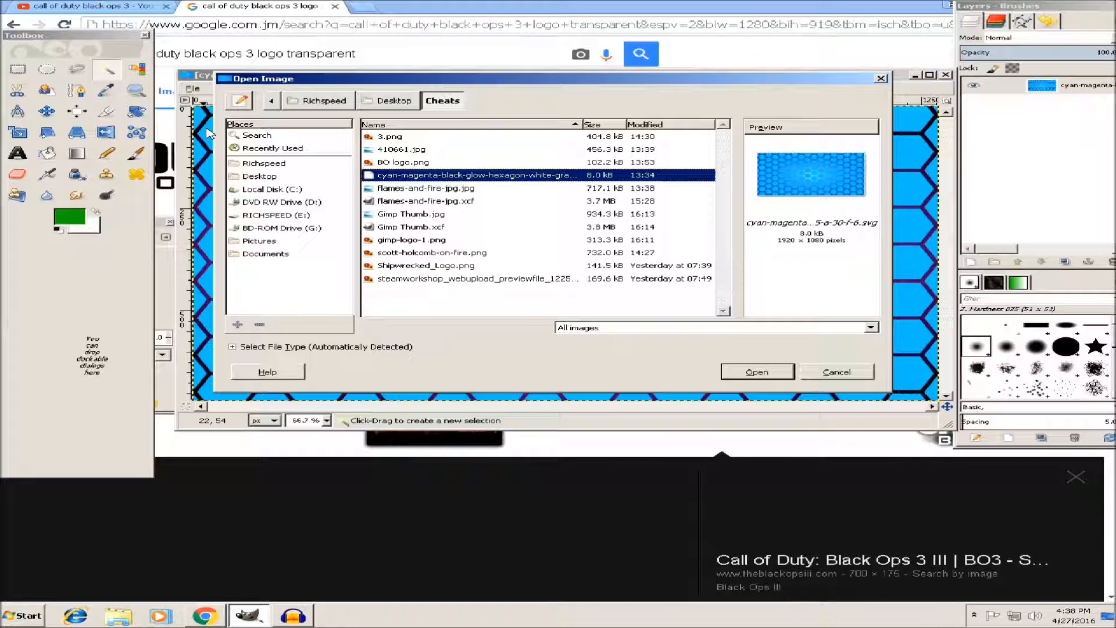
click(410, 202)
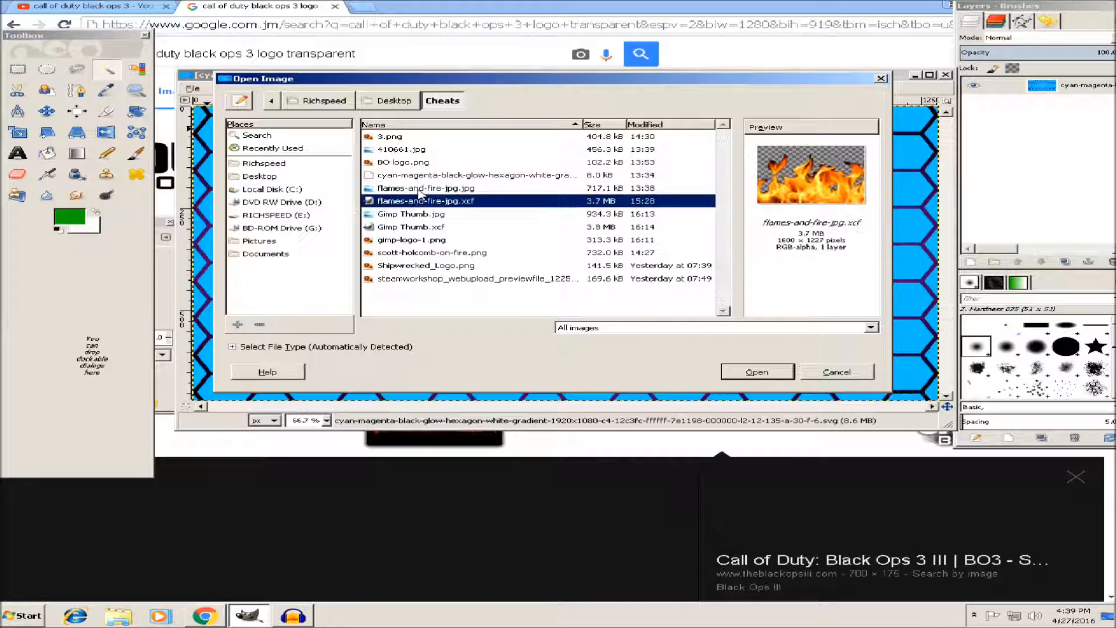
click(420, 189)
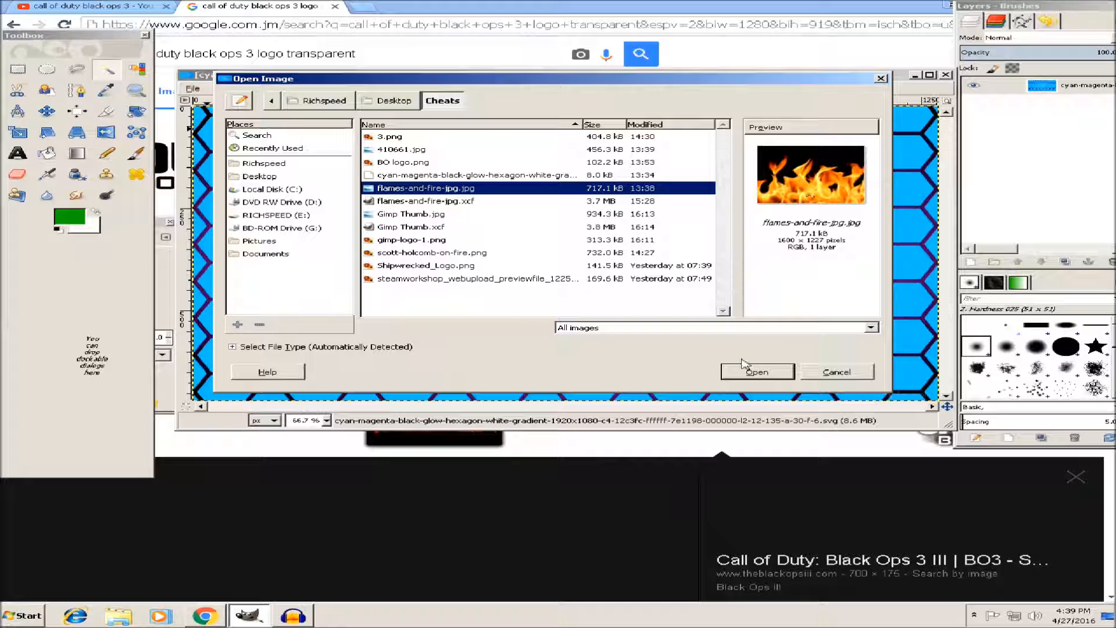
click(756, 372)
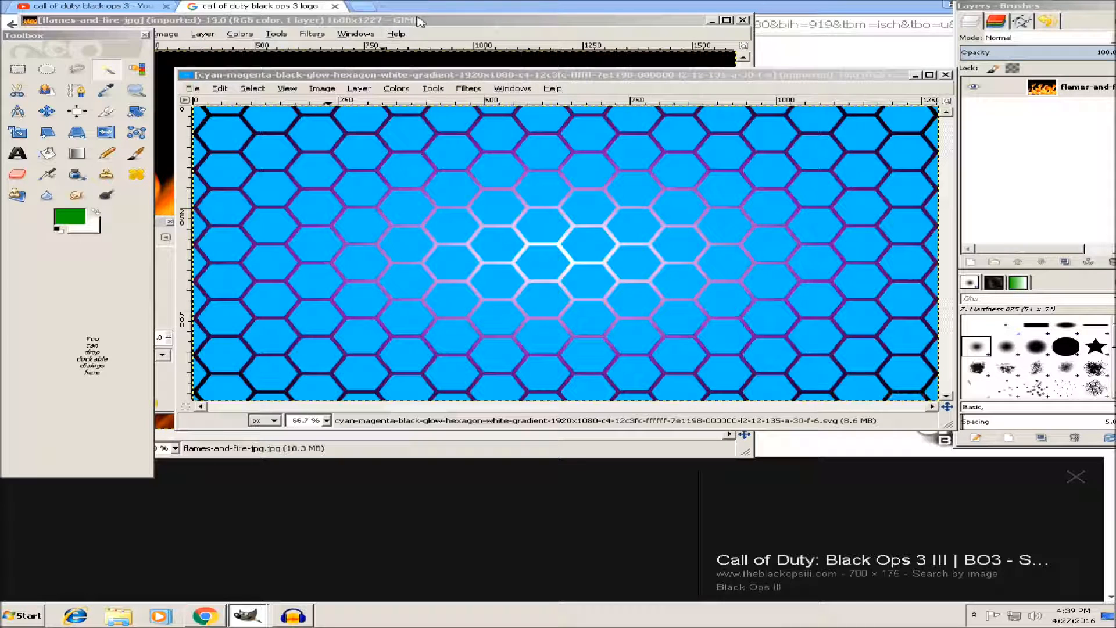
drag(417, 24, 590, 52)
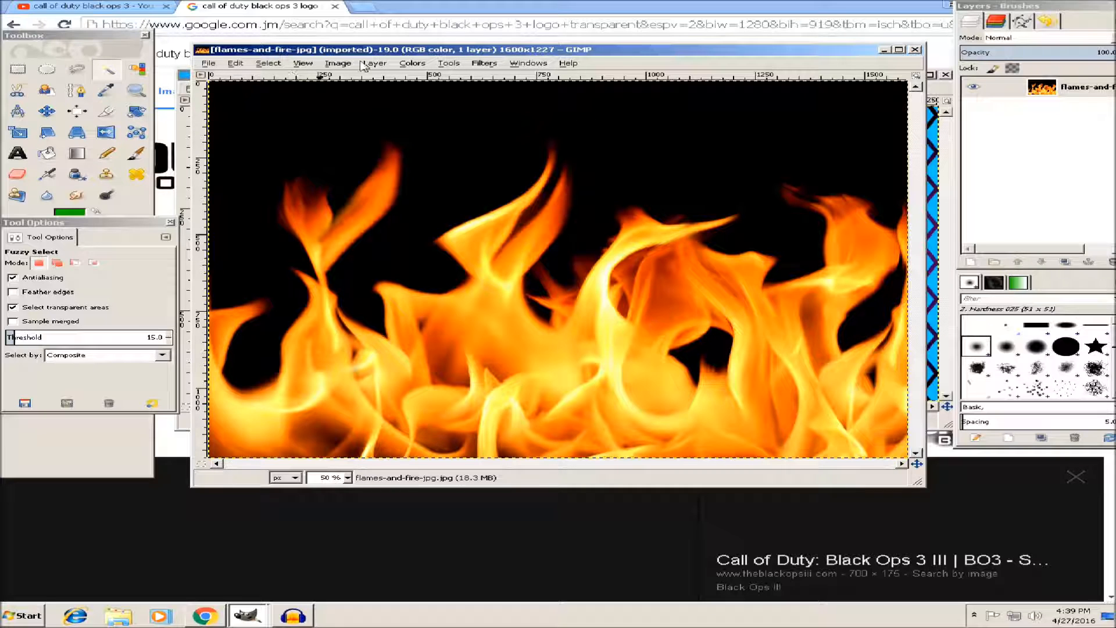
Step: Choose the Fuzzy Select tool and add an alpha channel to the flames layer
click(106, 72)
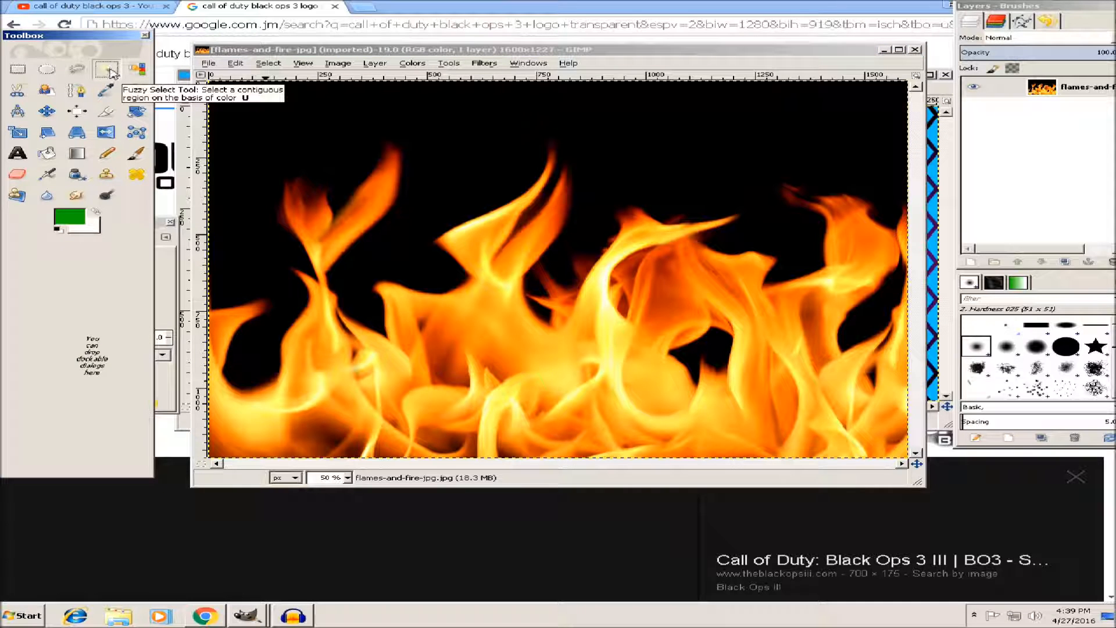
click(372, 64)
mouse_move(438, 195)
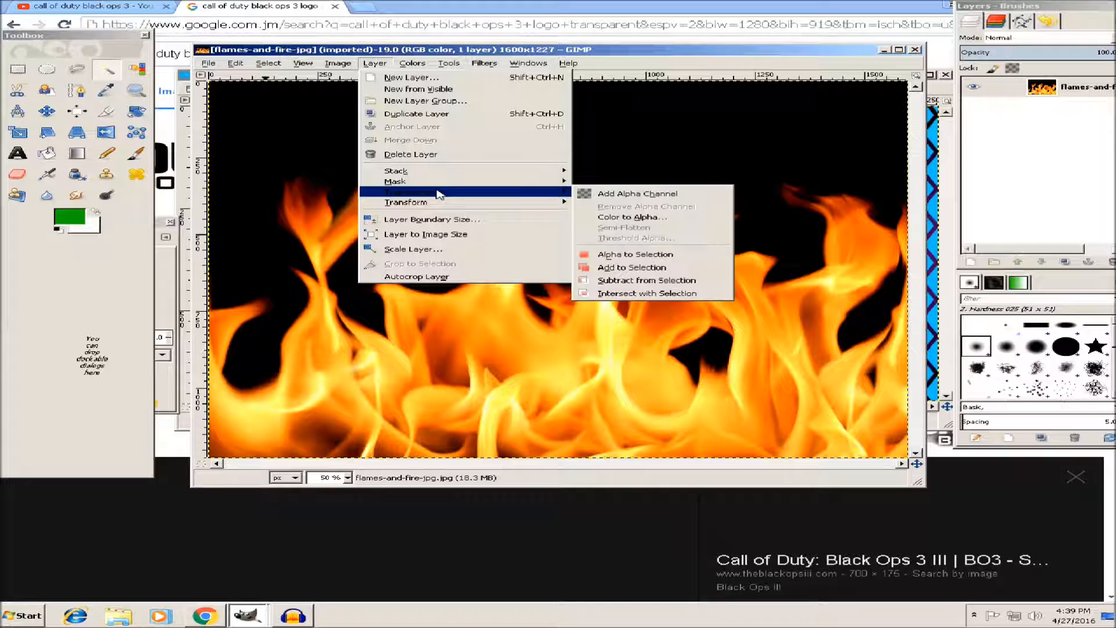
click(633, 193)
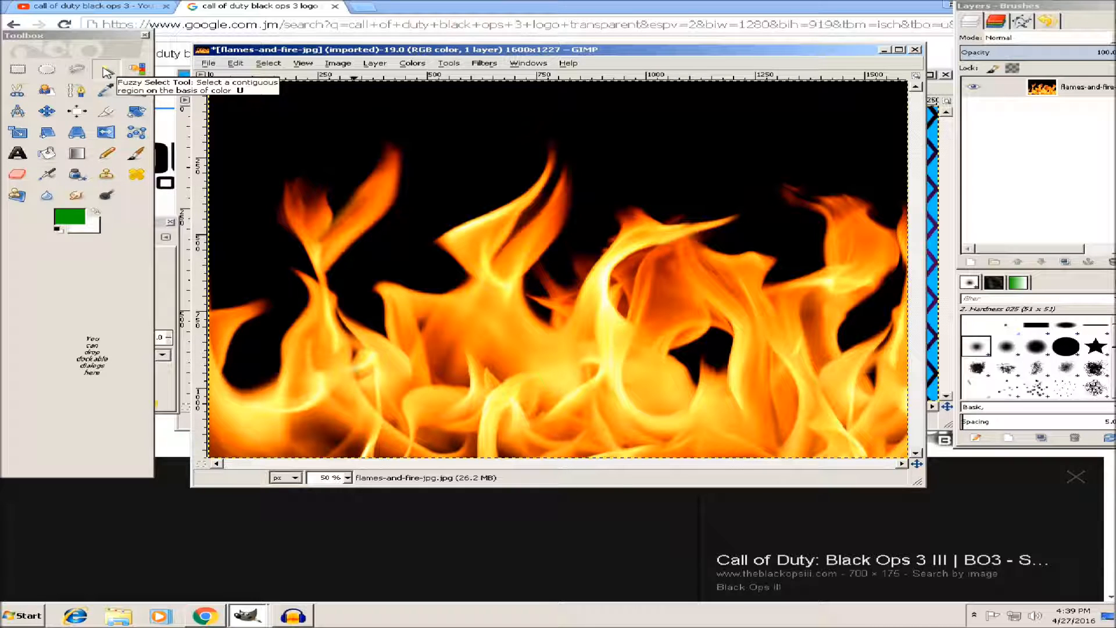
click(375, 63)
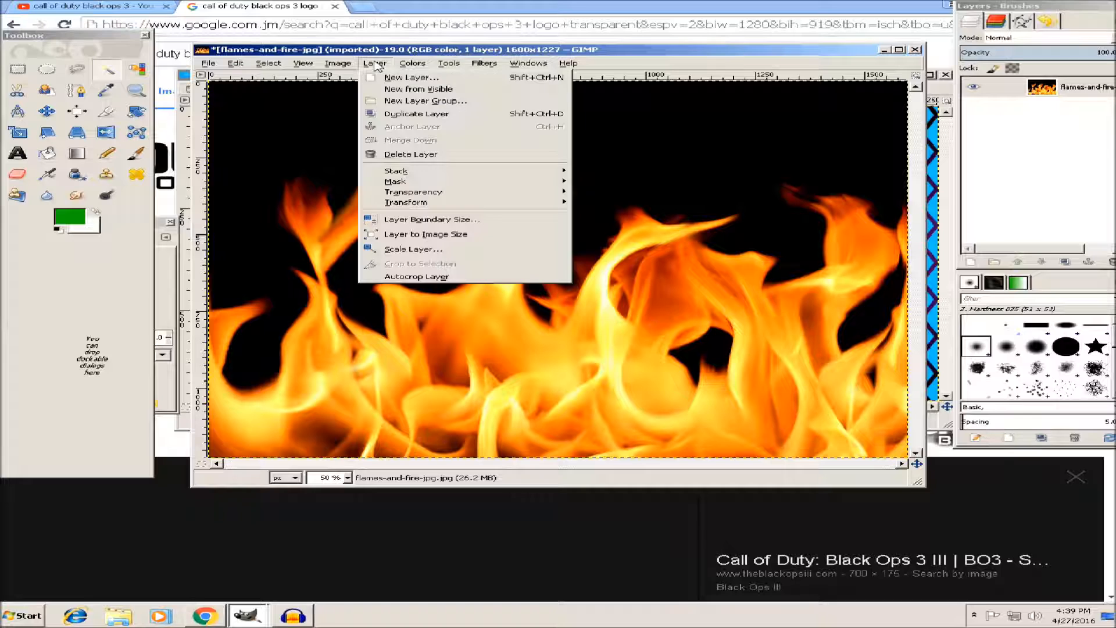
mouse_move(427, 193)
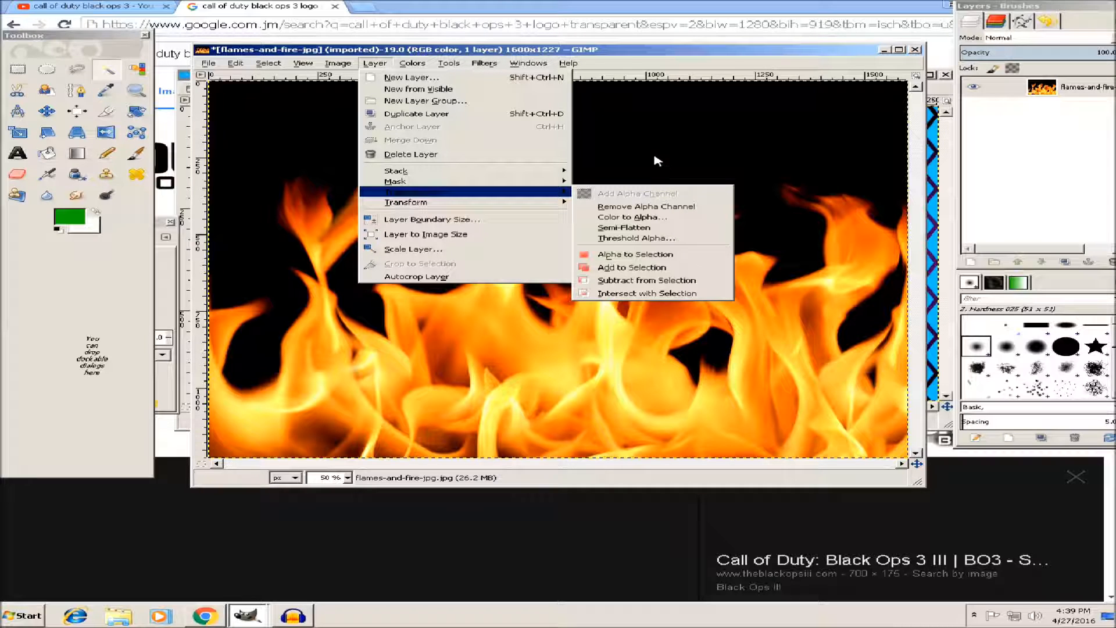
click(294, 125)
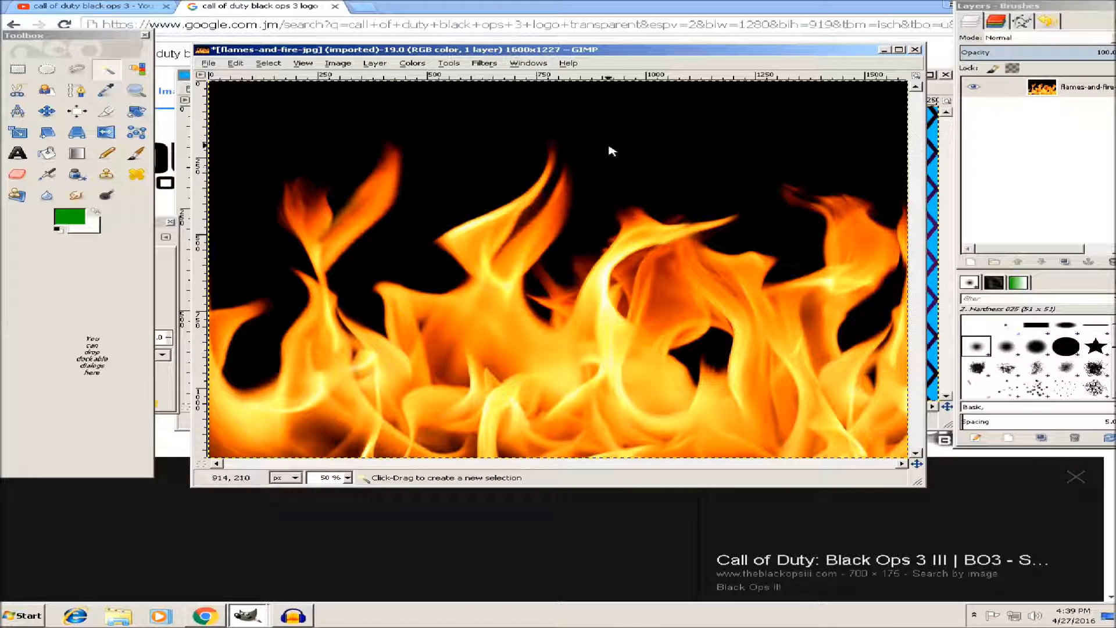
Step: Fuzzy-select and delete the black background above the flames and the black patches enclosed between them
click(482, 134)
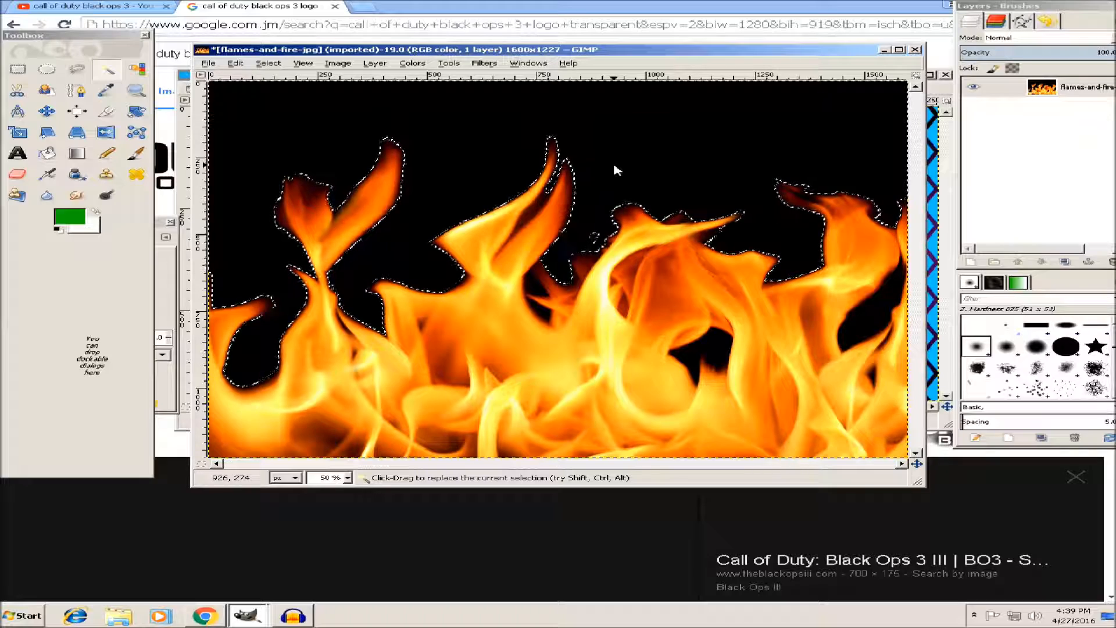
key(Delete)
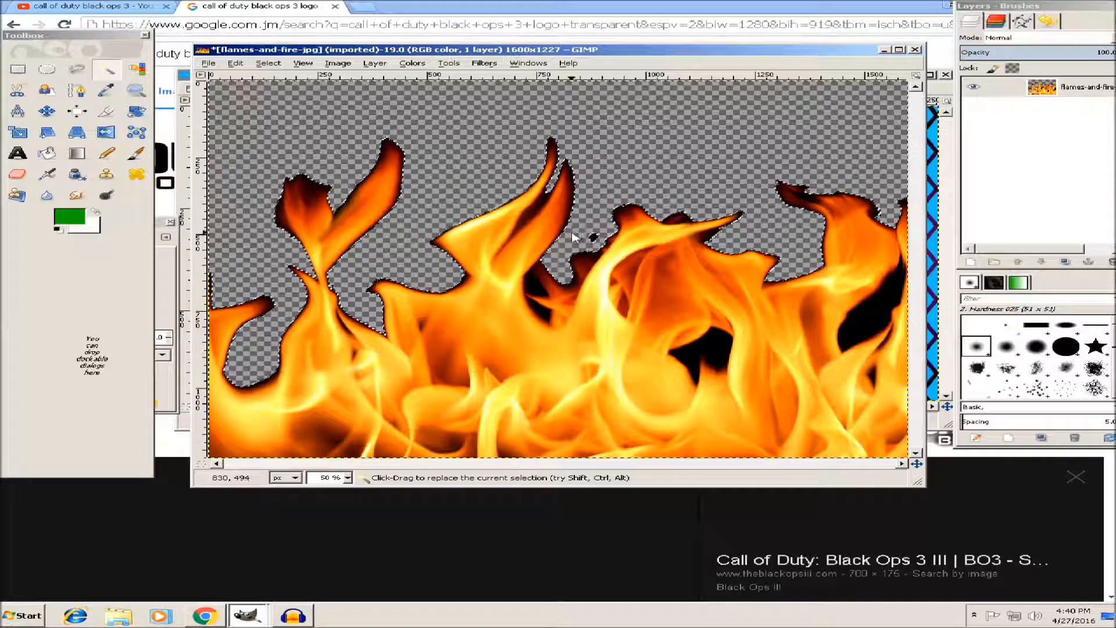
click(879, 322)
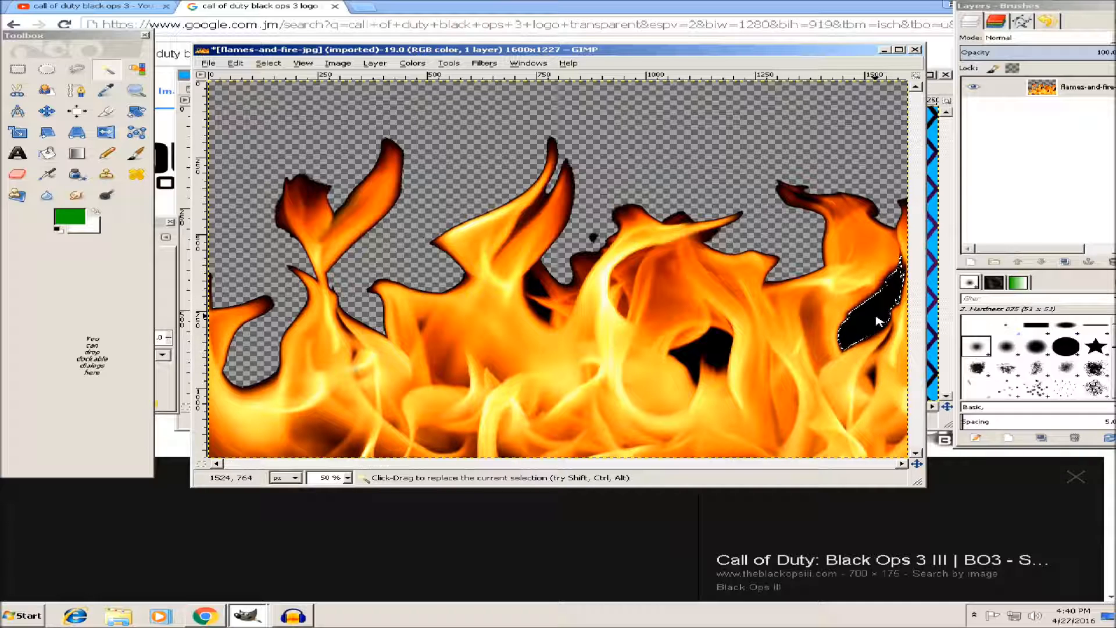
key(Delete)
click(702, 353)
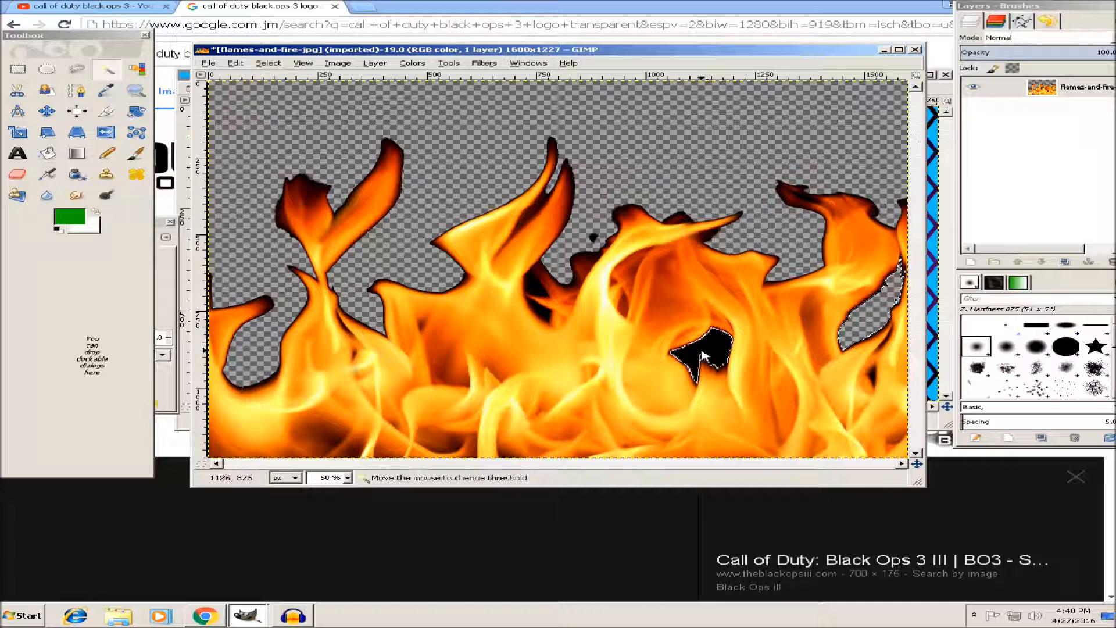
key(Delete)
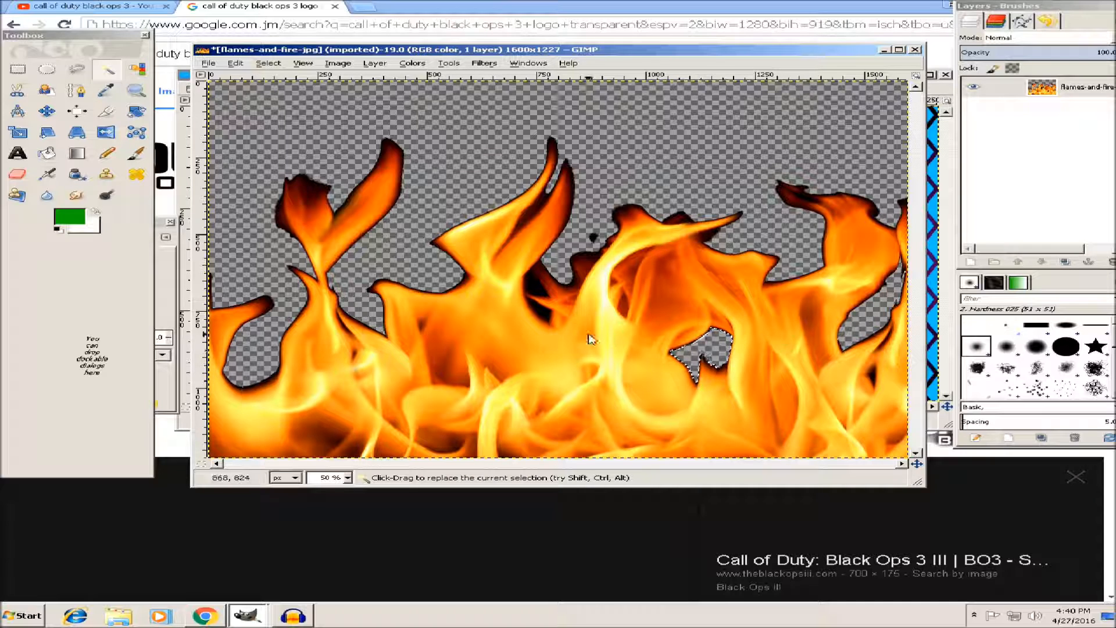
click(538, 289)
key(Delete)
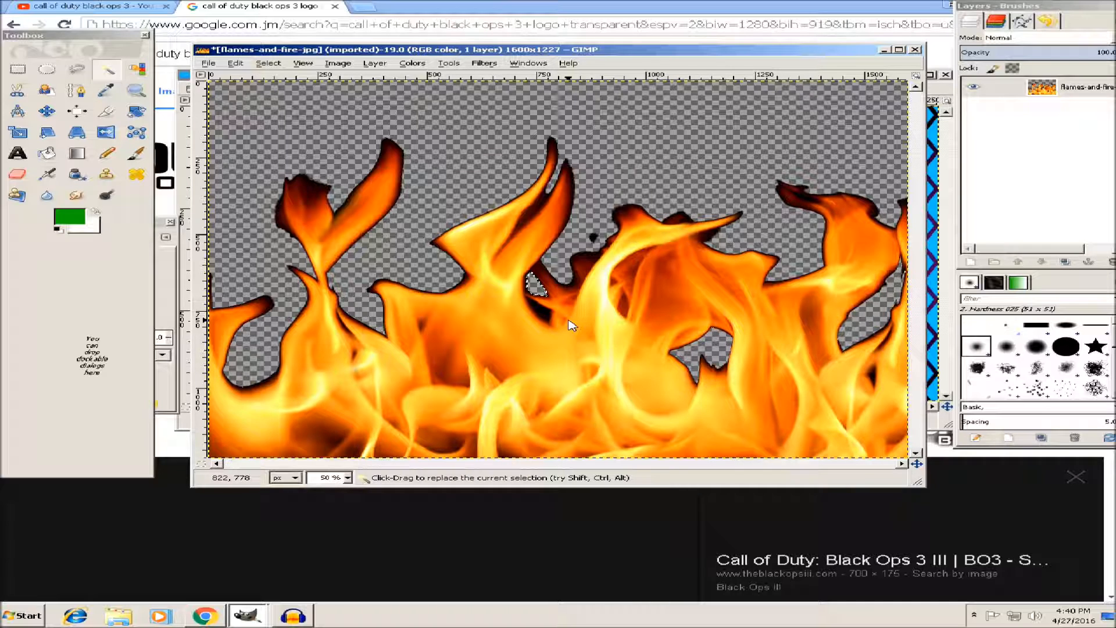
click(541, 308)
Step: Close the edited flames image without saving, discarding its changes
click(207, 64)
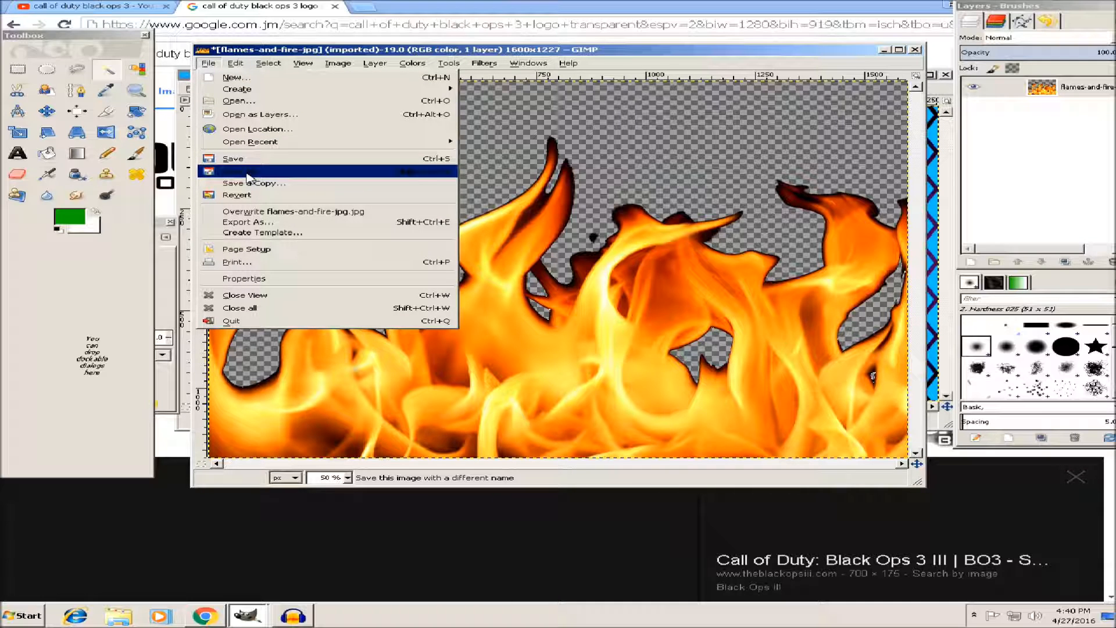
click(249, 159)
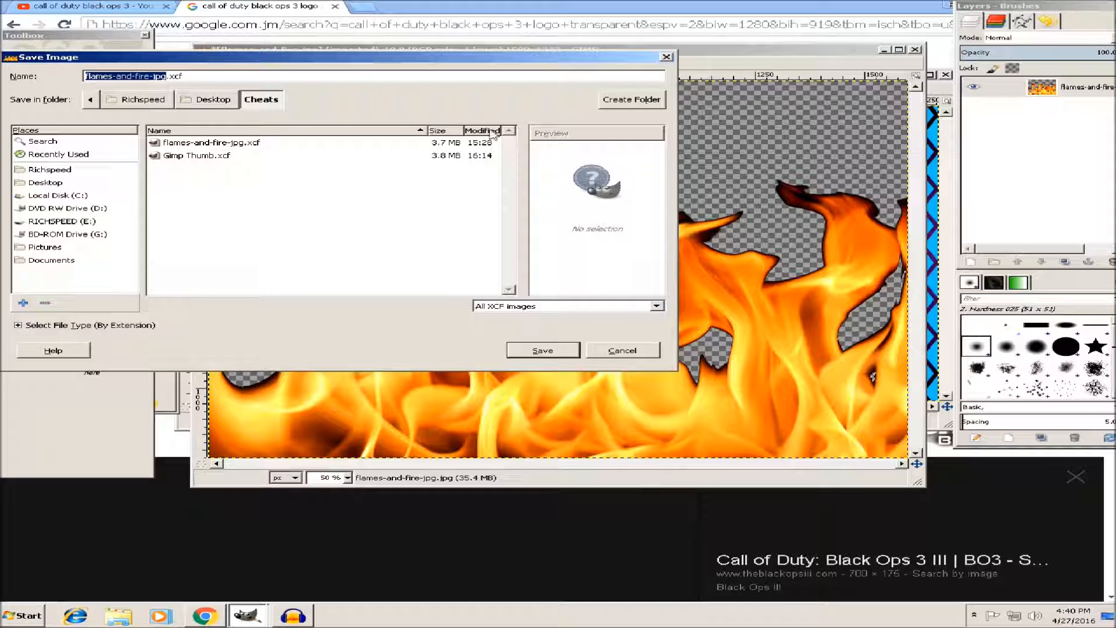
click(666, 57)
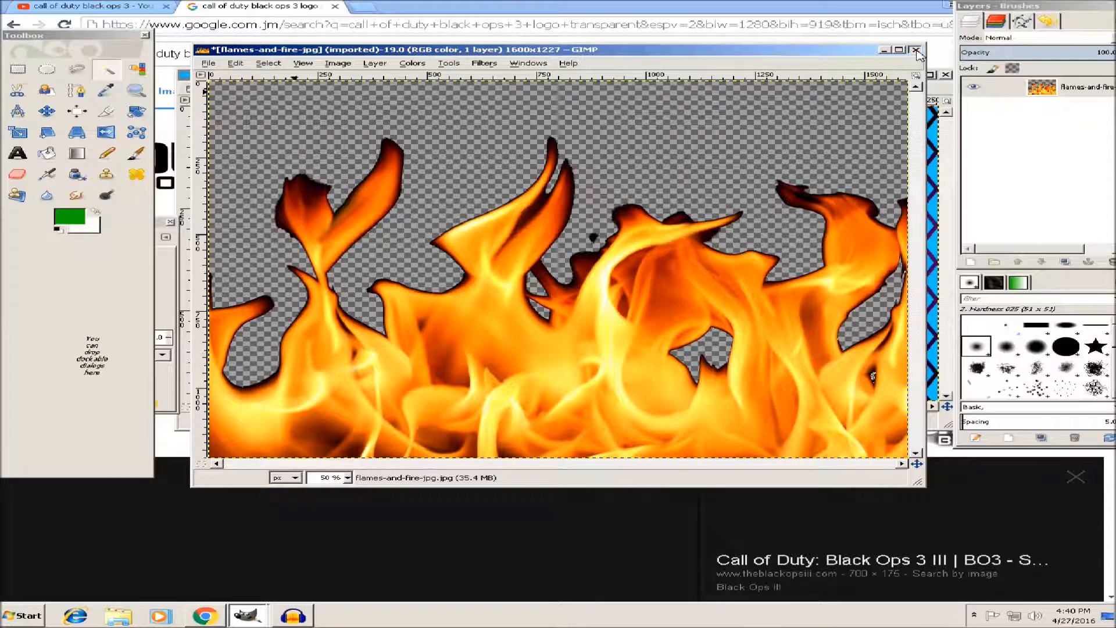
click(916, 49)
click(566, 321)
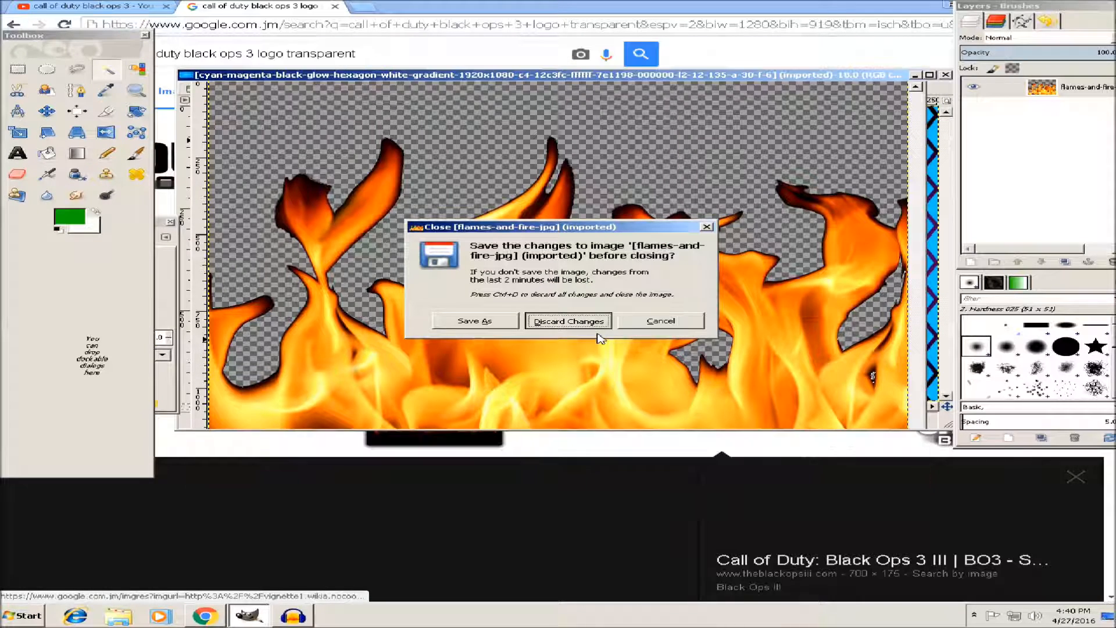
Step: Open flames-and-fire-jpg.xcf from the Cheats folder as a new layer in the hexagon image
click(192, 89)
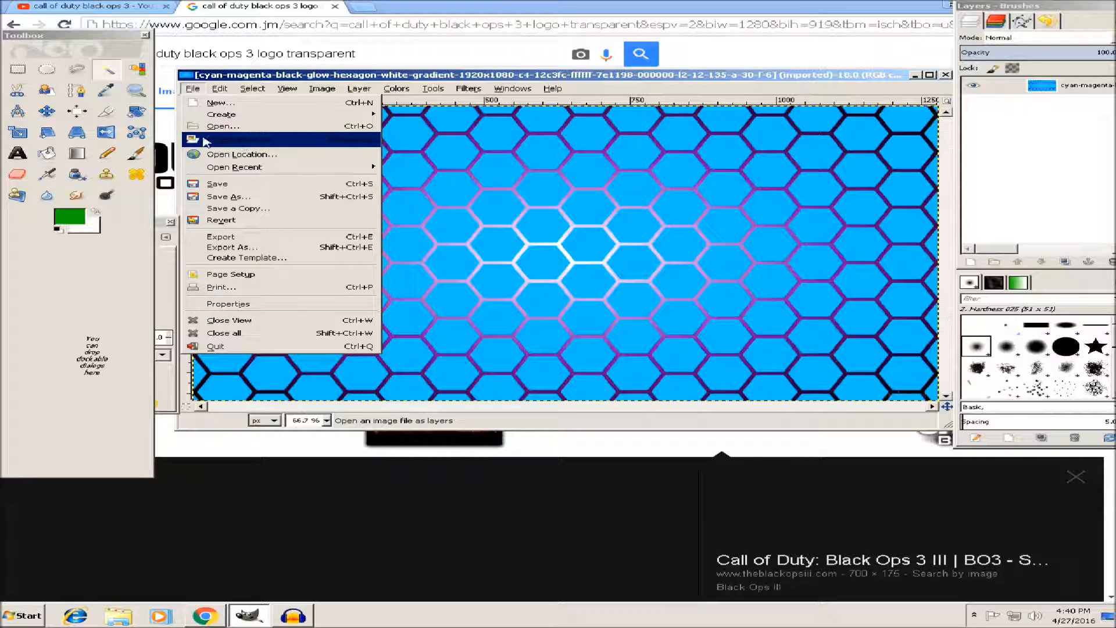
mouse_move(213, 88)
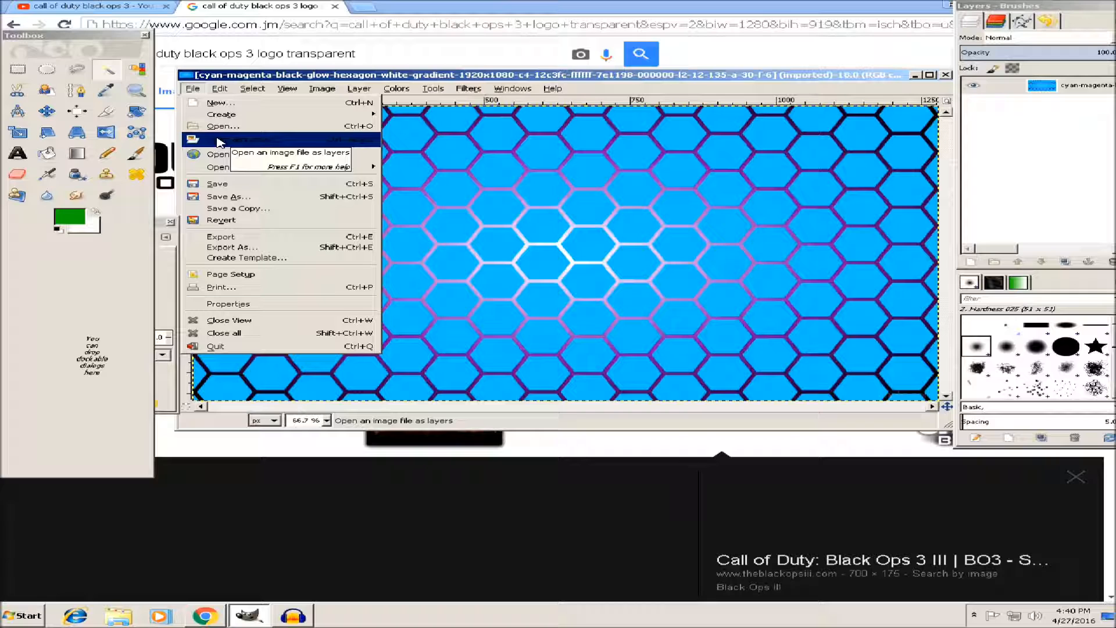
click(218, 141)
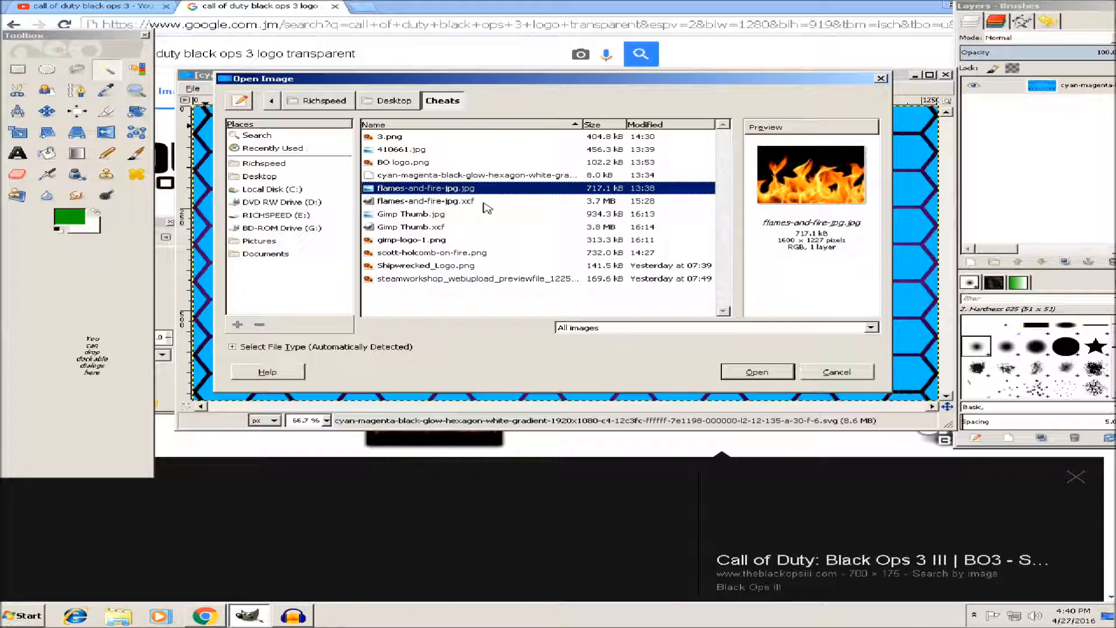
click(415, 201)
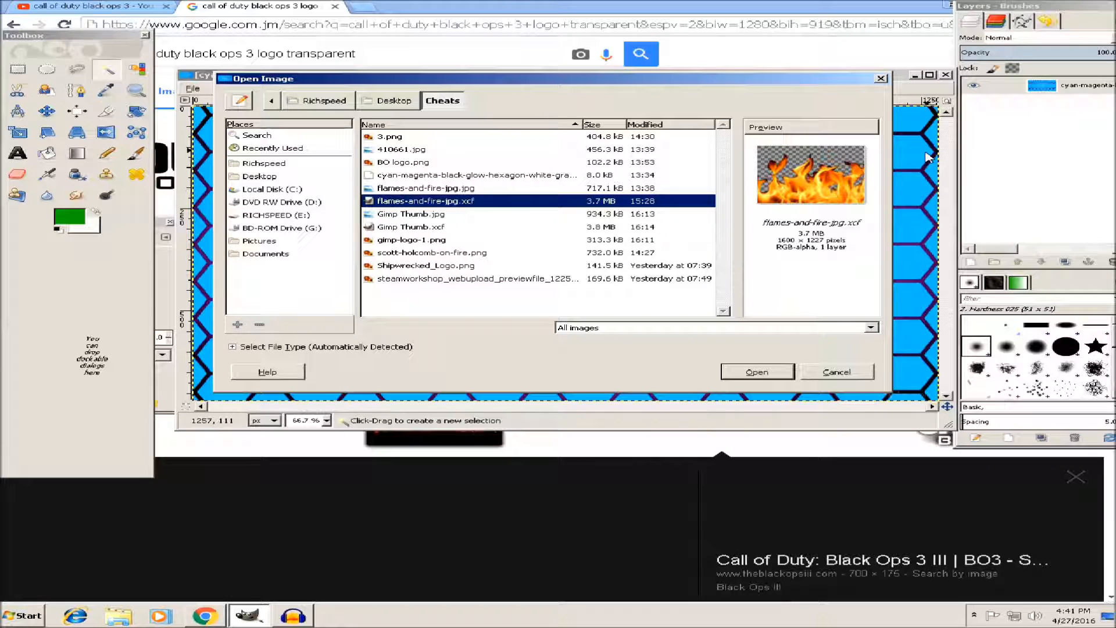
click(758, 373)
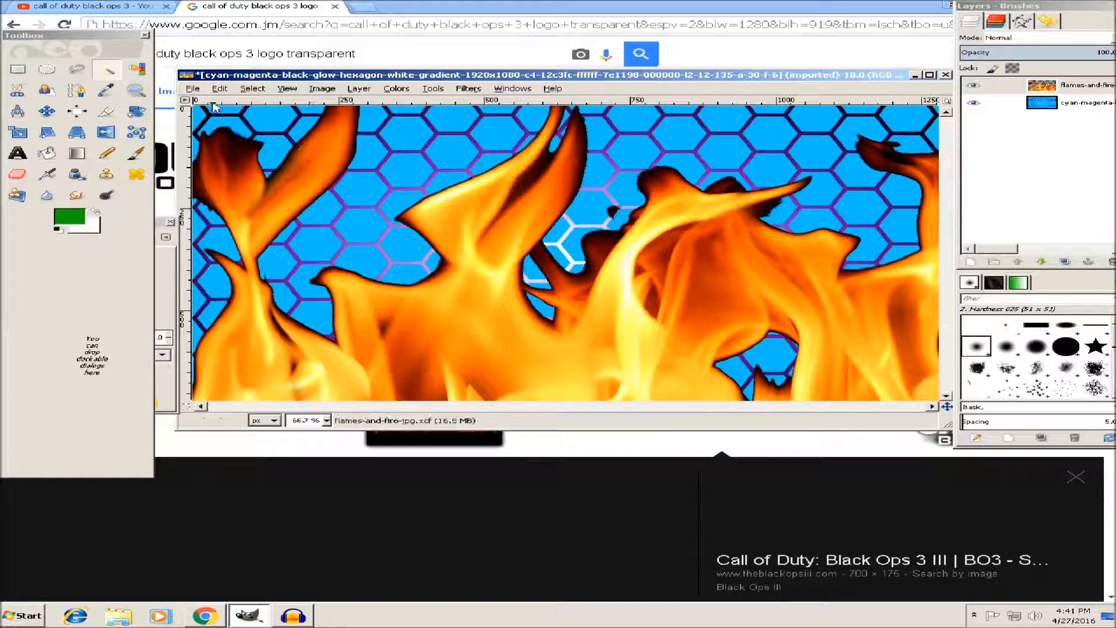
Step: Move the flames layer upward over the hexagon background so the fire fills the lower part of the canvas
click(46, 111)
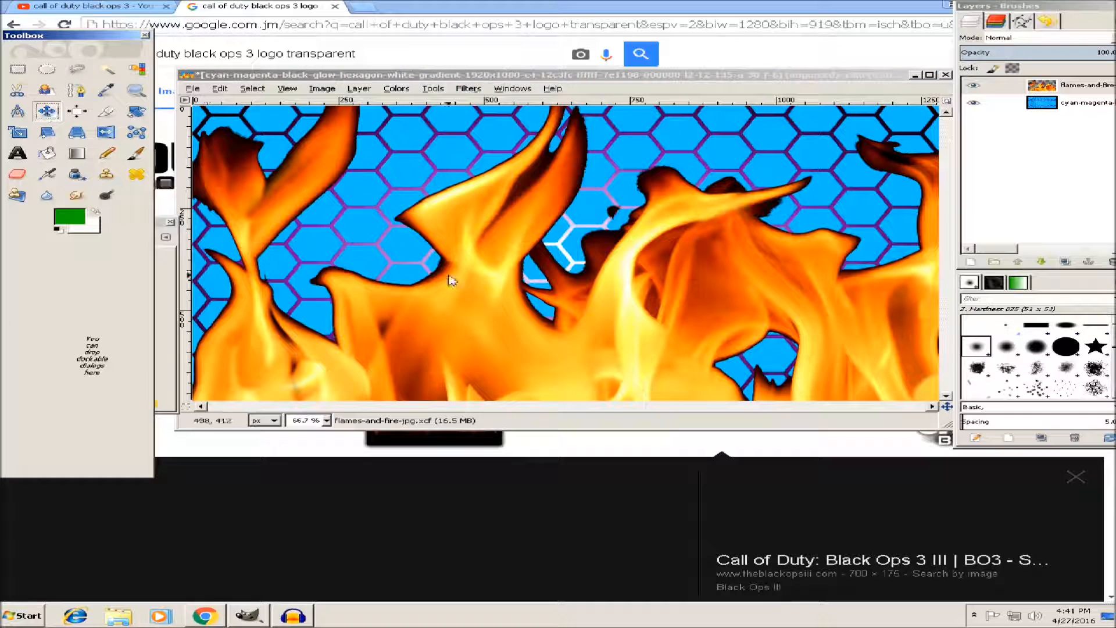
drag(625, 377, 637, 323)
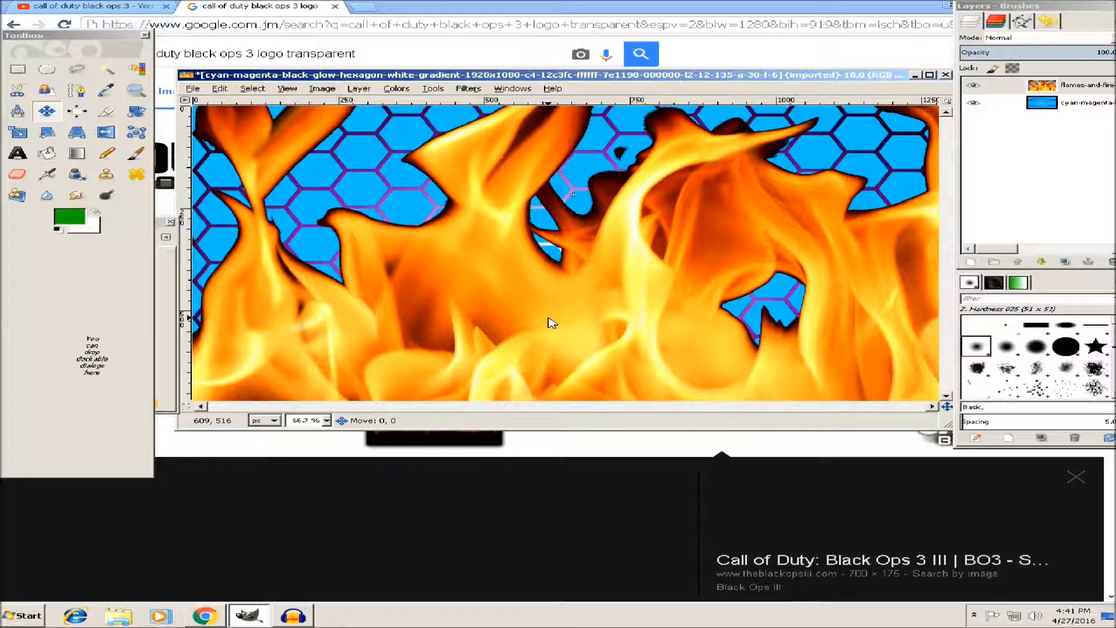
drag(551, 322, 540, 287)
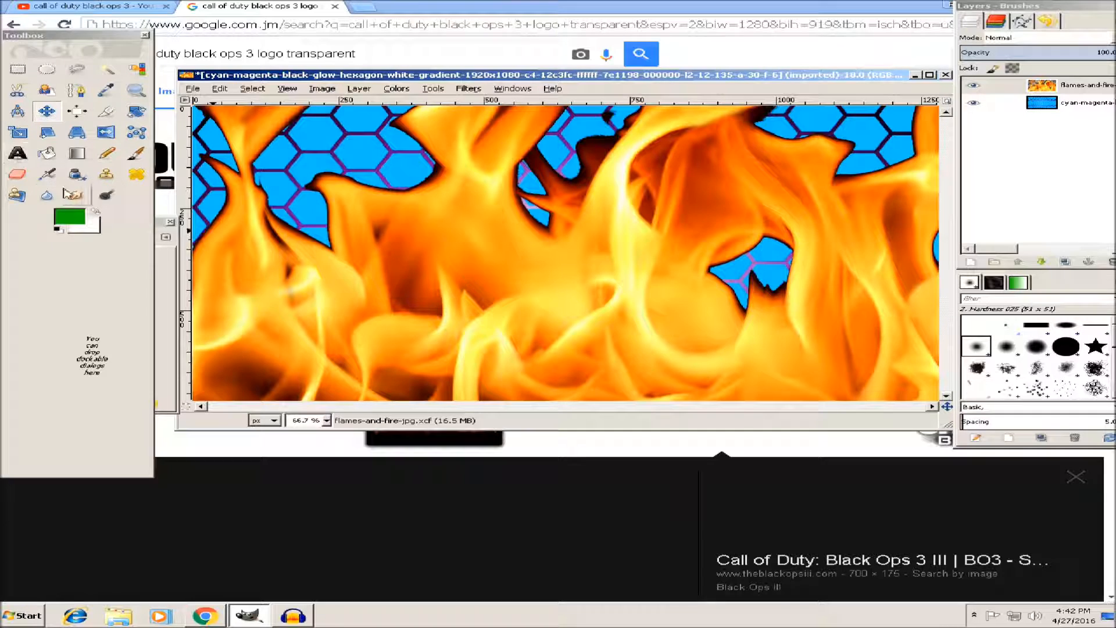
Step: Set the foreground colour to the saved red e40407
click(69, 220)
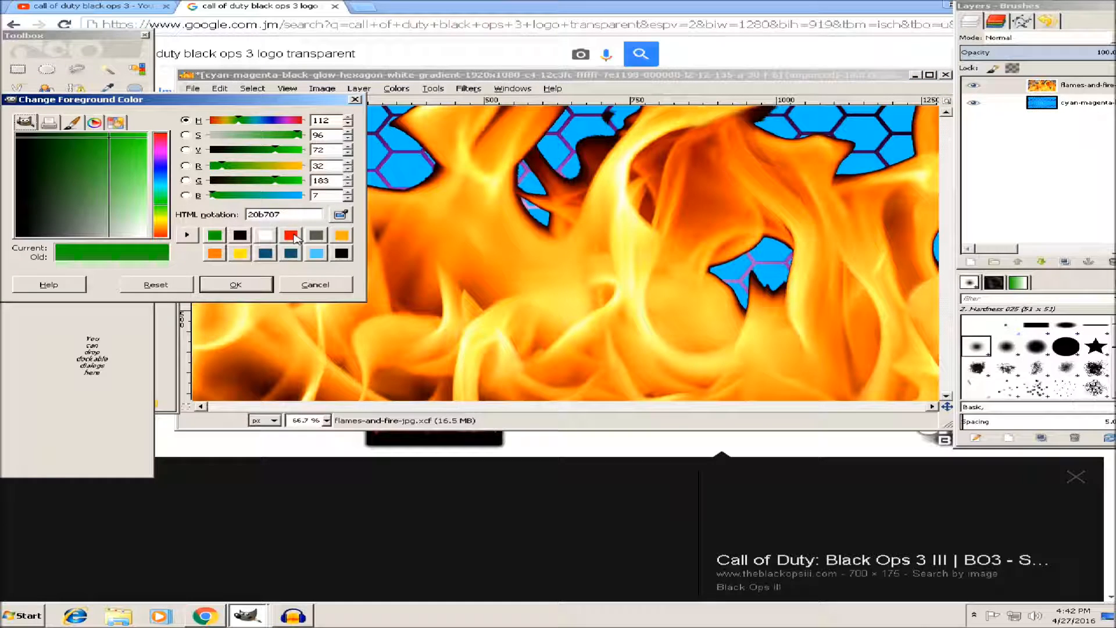
click(290, 234)
click(235, 285)
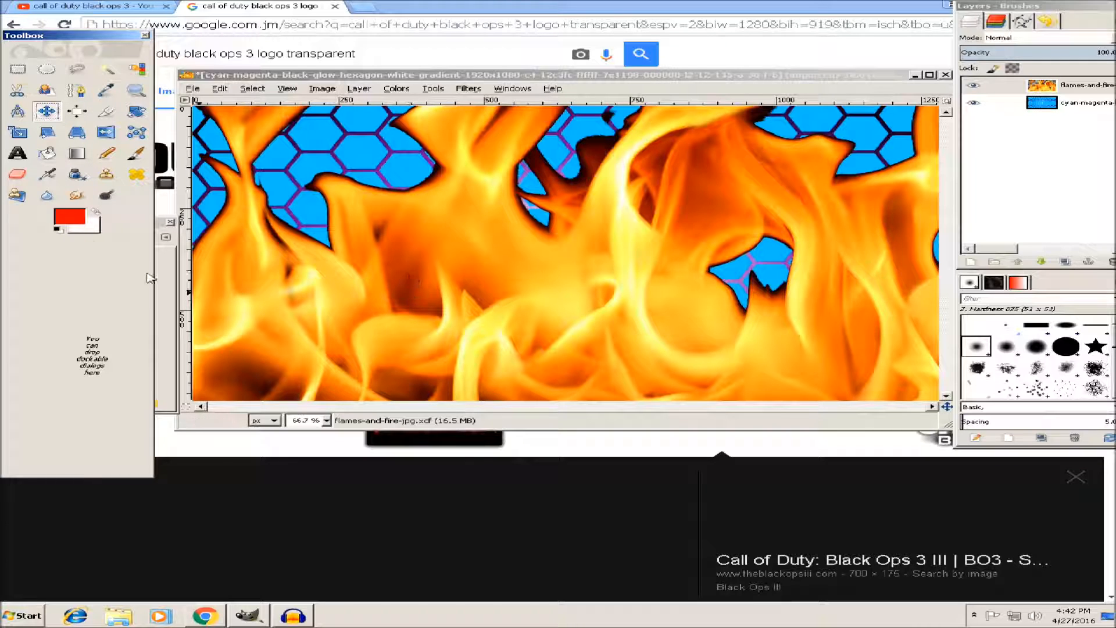
click(75, 223)
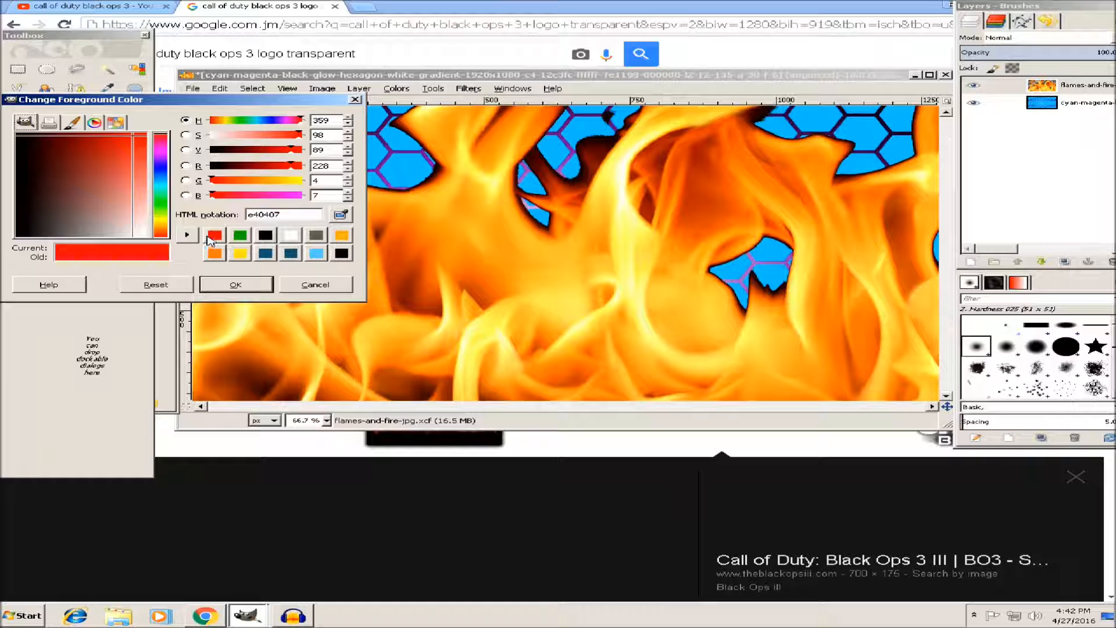
click(236, 284)
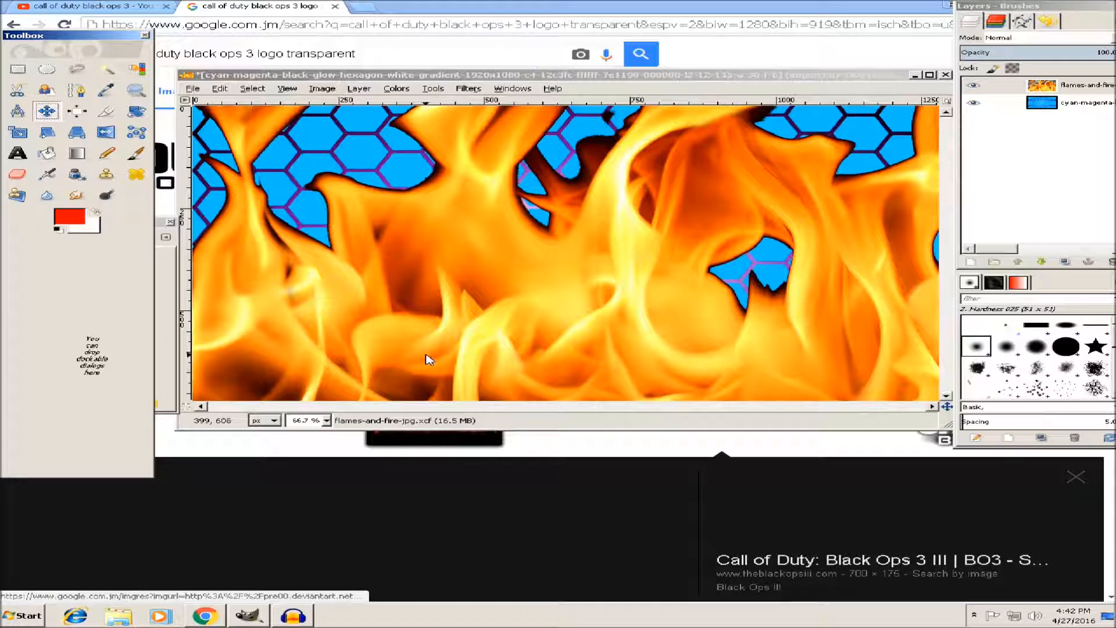
Step: Choose the Blend tool and set it to Soft light mode with a Linear shape
click(76, 154)
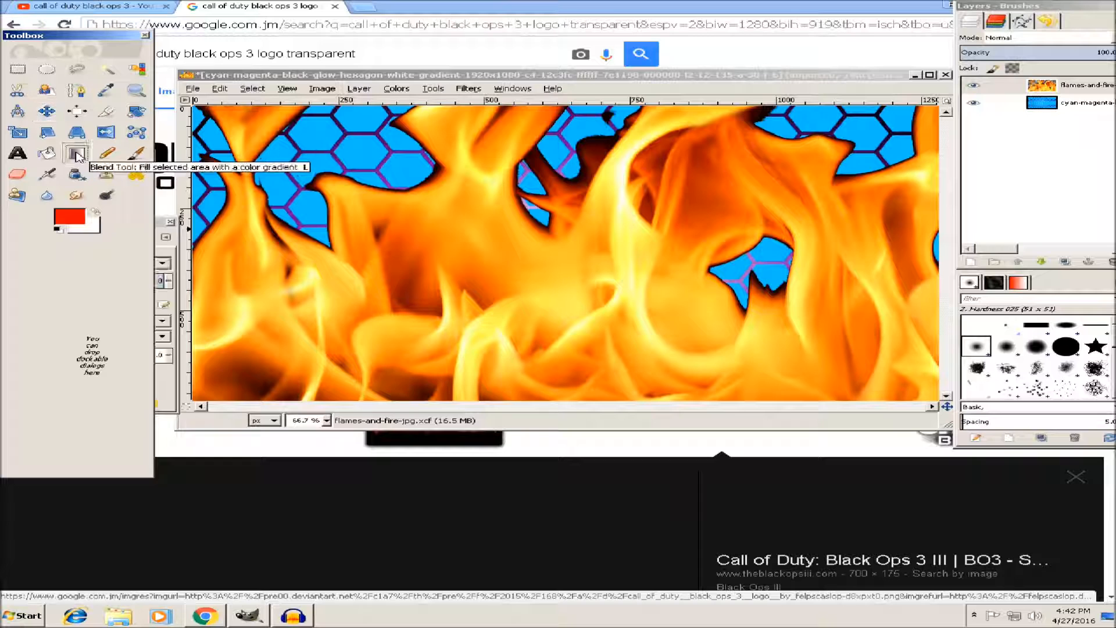
click(157, 225)
click(162, 264)
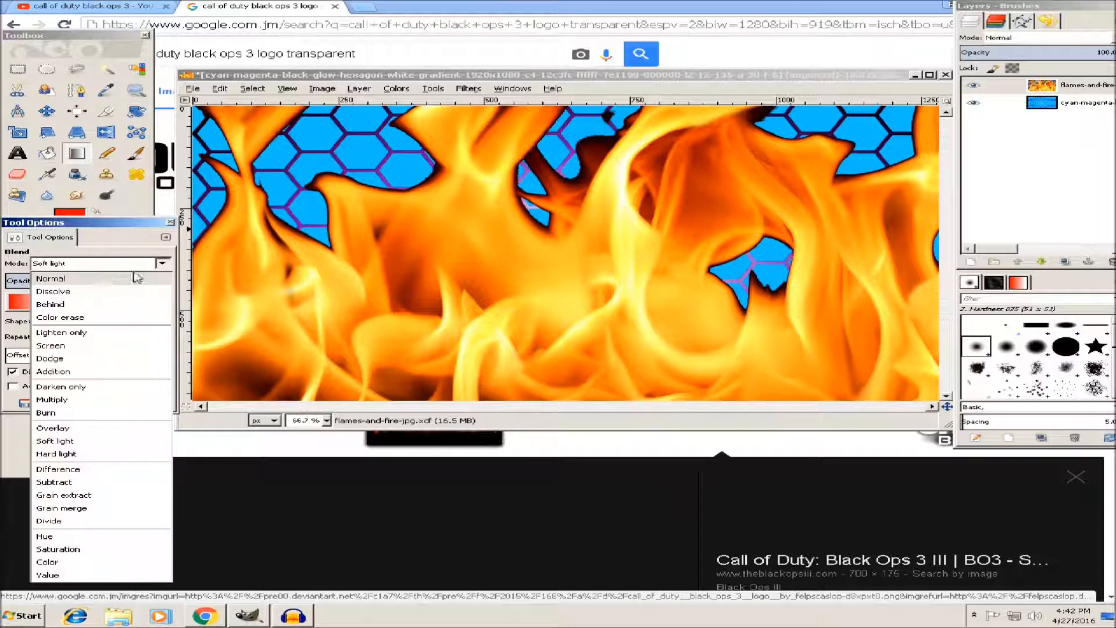
click(68, 441)
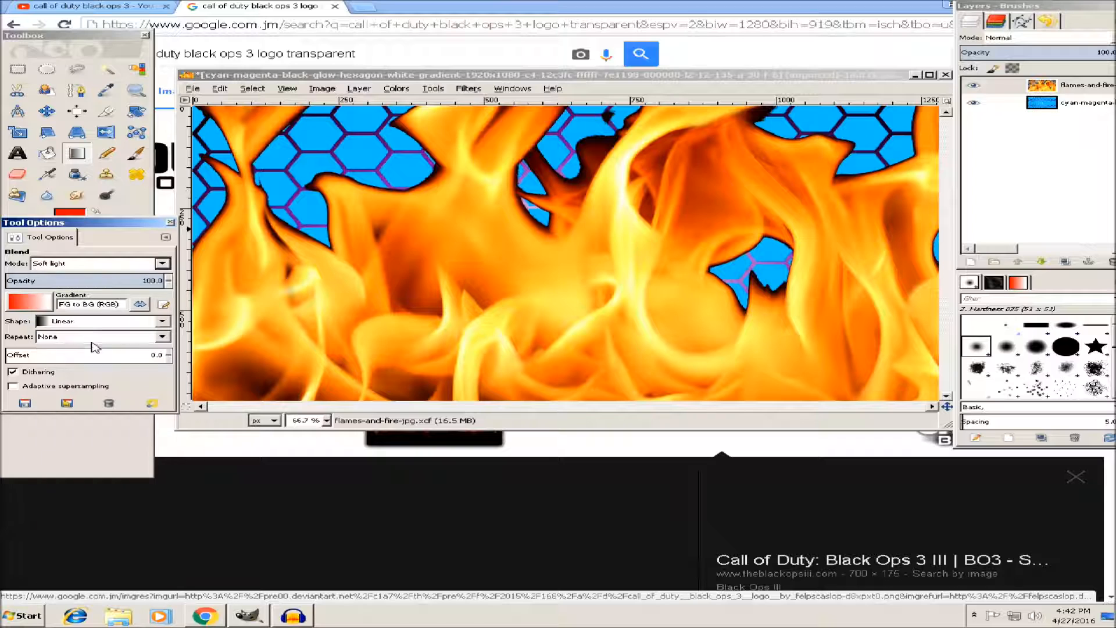
click(162, 323)
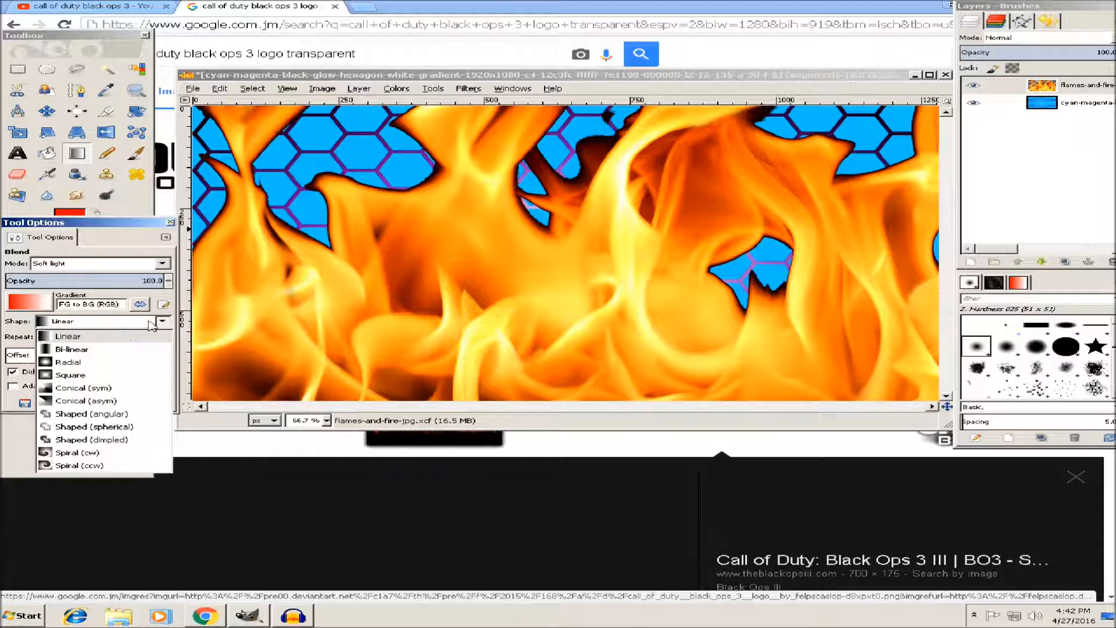
click(163, 323)
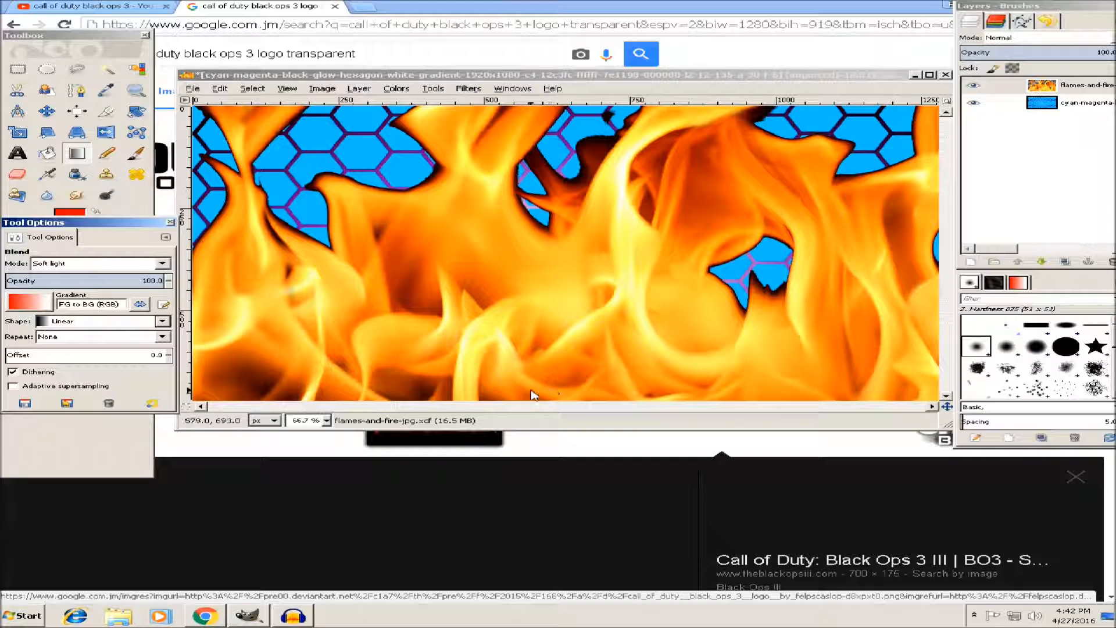
Step: Apply several vertical red-to-white Soft light gradients to the flames layer, running upward from the base of the fire
drag(545, 402, 543, 295)
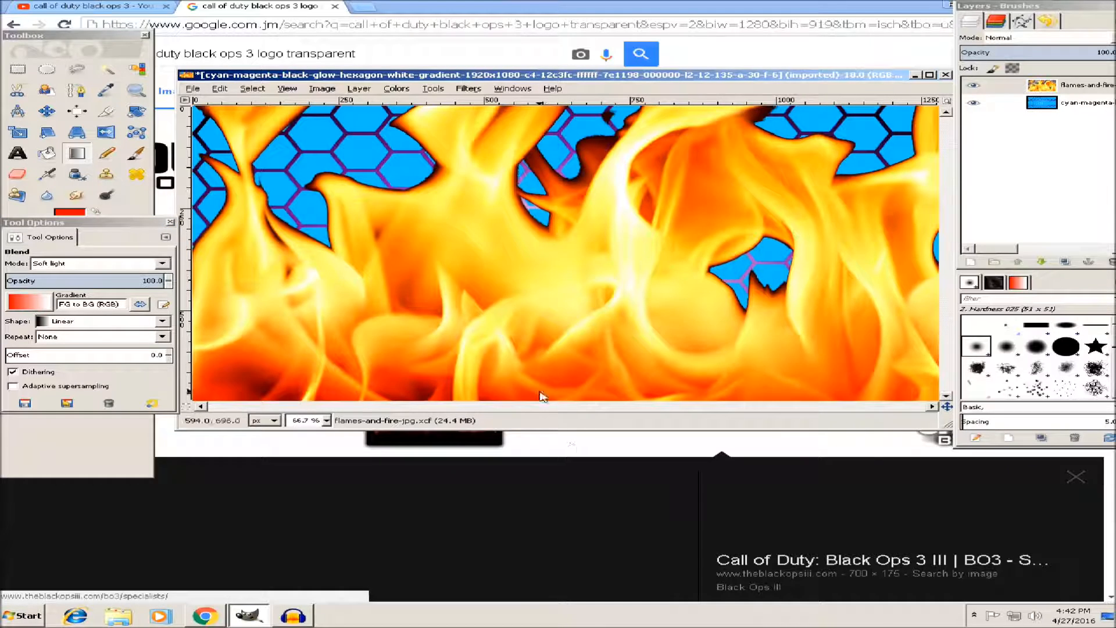
drag(551, 393, 552, 256)
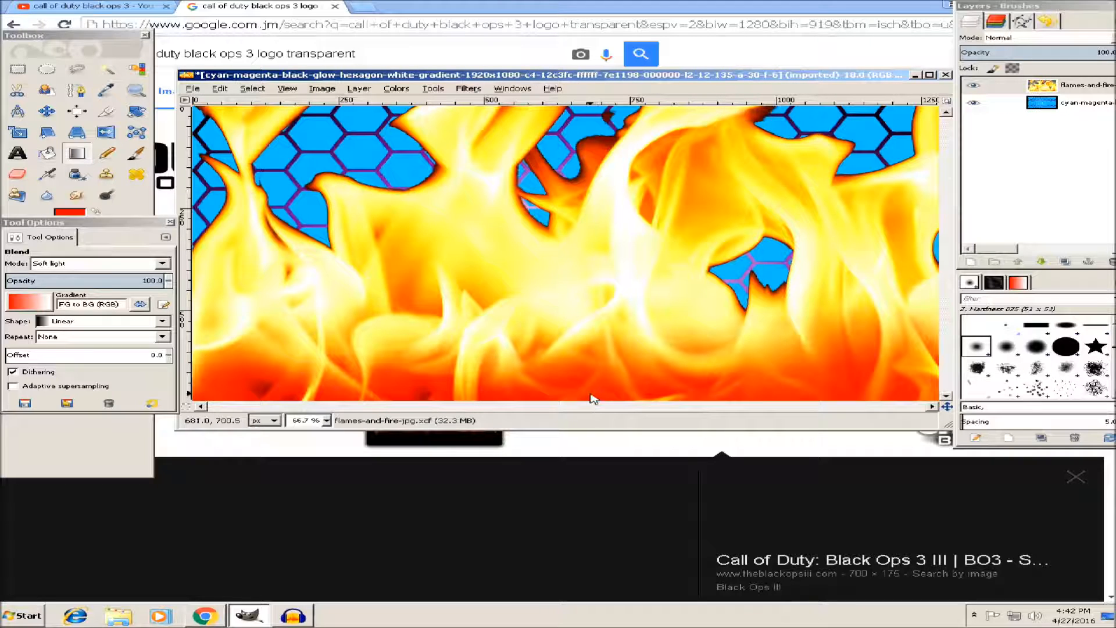
drag(551, 365, 552, 294)
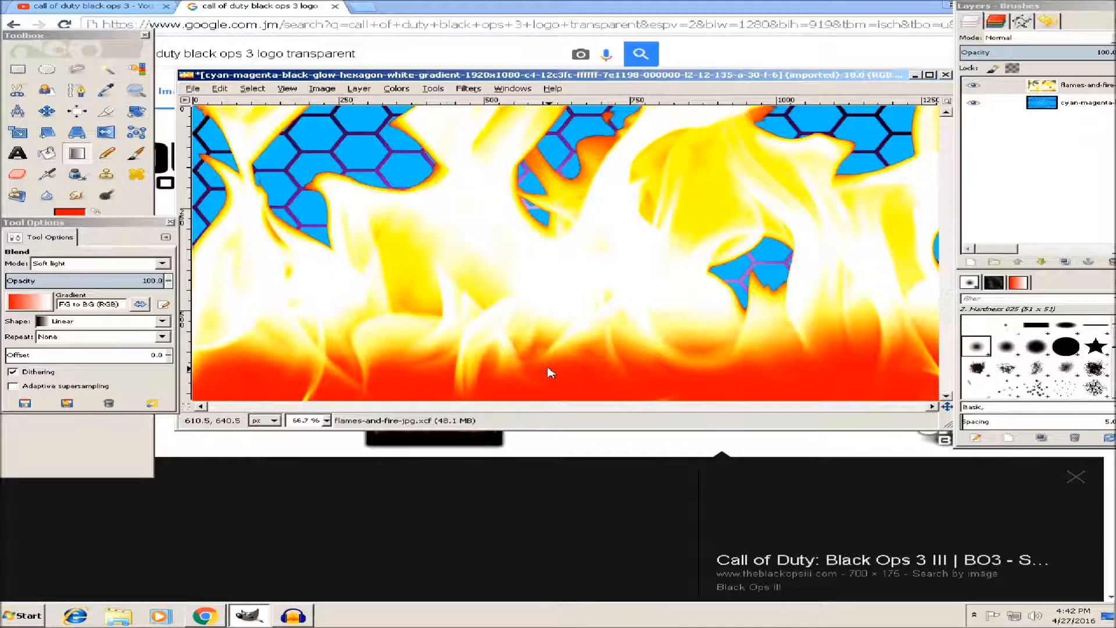
Step: Undo the latest gradient blends on the flames layer, keeping only the first one
click(218, 89)
click(246, 103)
click(221, 89)
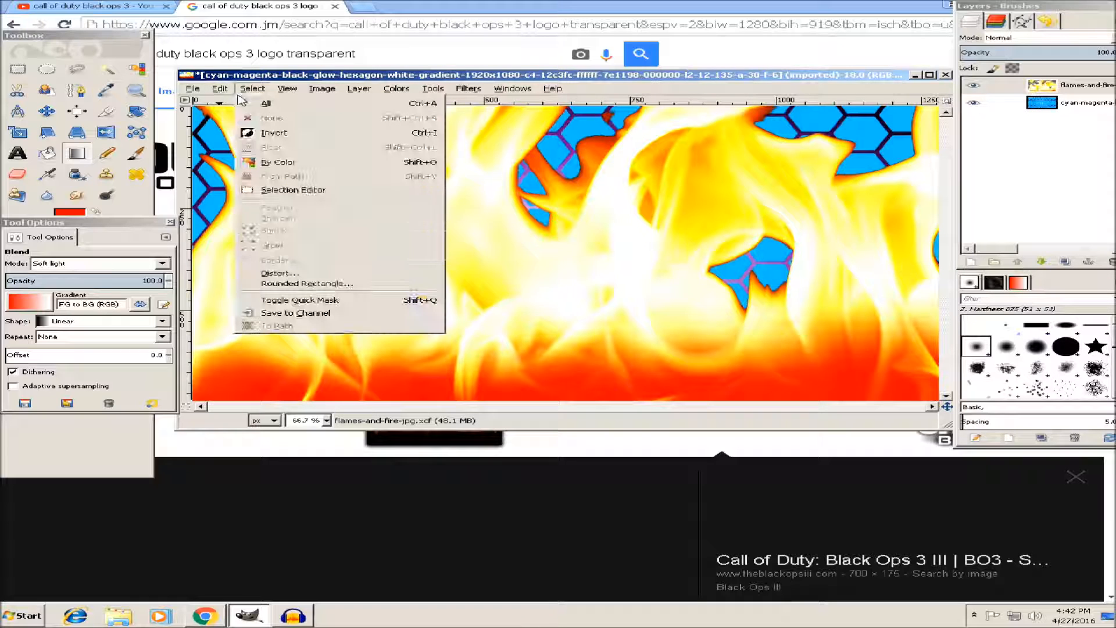
click(220, 88)
click(245, 103)
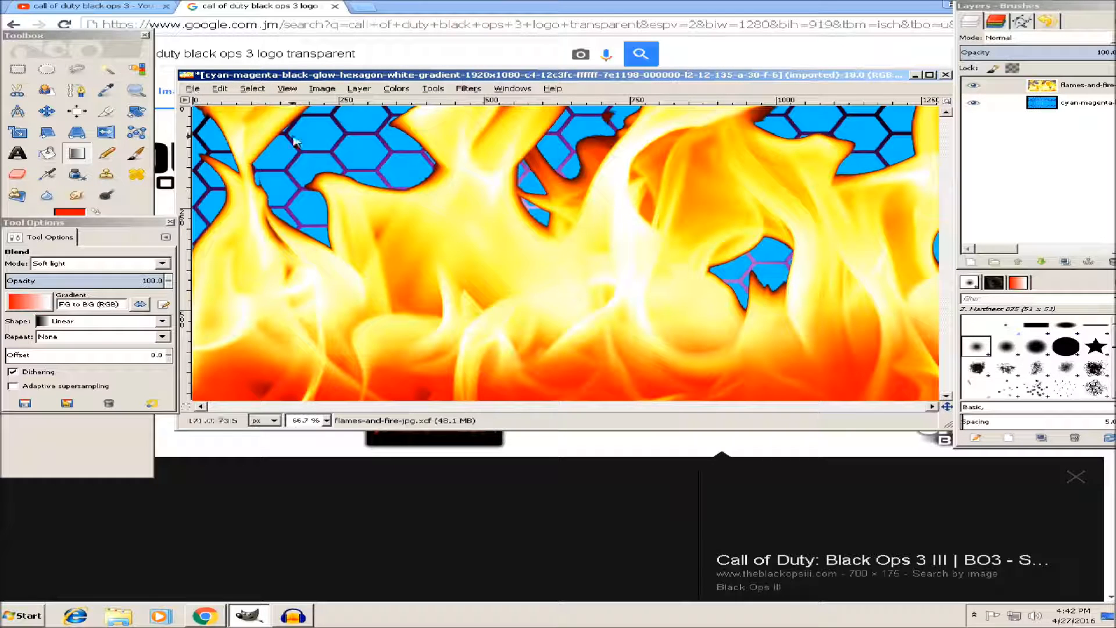
click(219, 90)
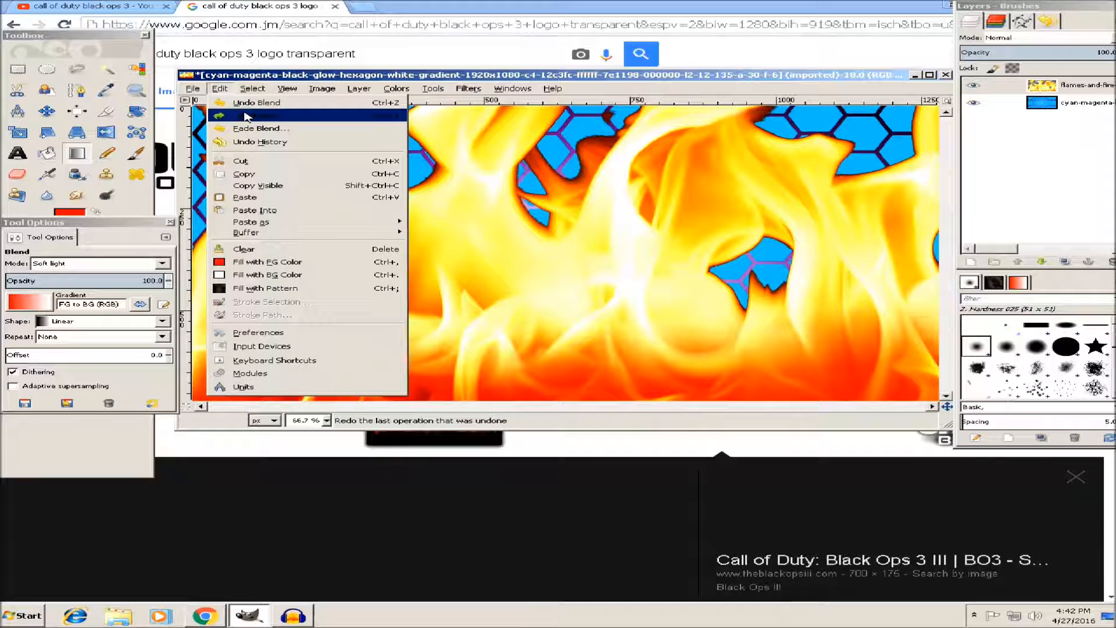
click(245, 104)
Step: Blend two more red-to-white gradients upward from the lower flames, and undo the second one
drag(552, 369, 537, 287)
drag(594, 359, 587, 319)
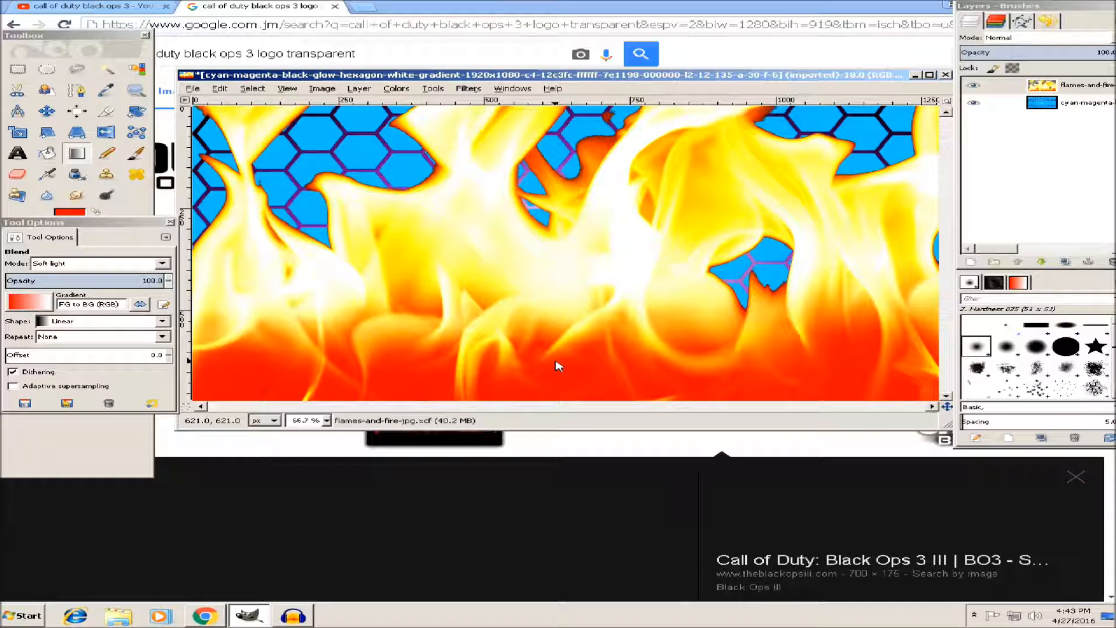
click(220, 89)
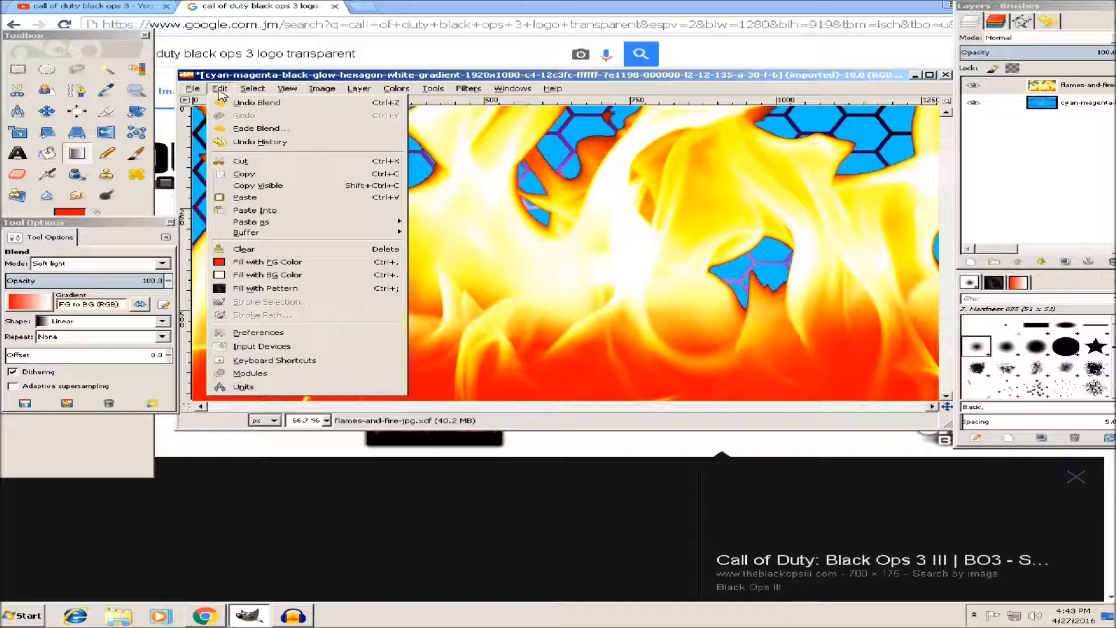
click(251, 103)
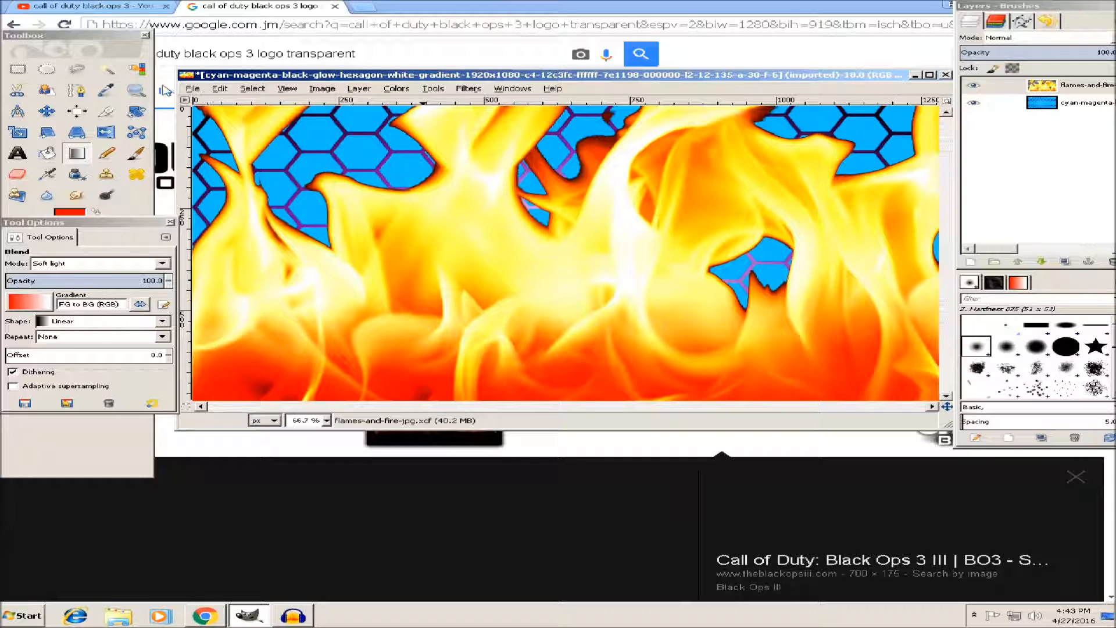
Step: Open BO logo.png from the Cheats folder as a new layer above the flames
click(193, 90)
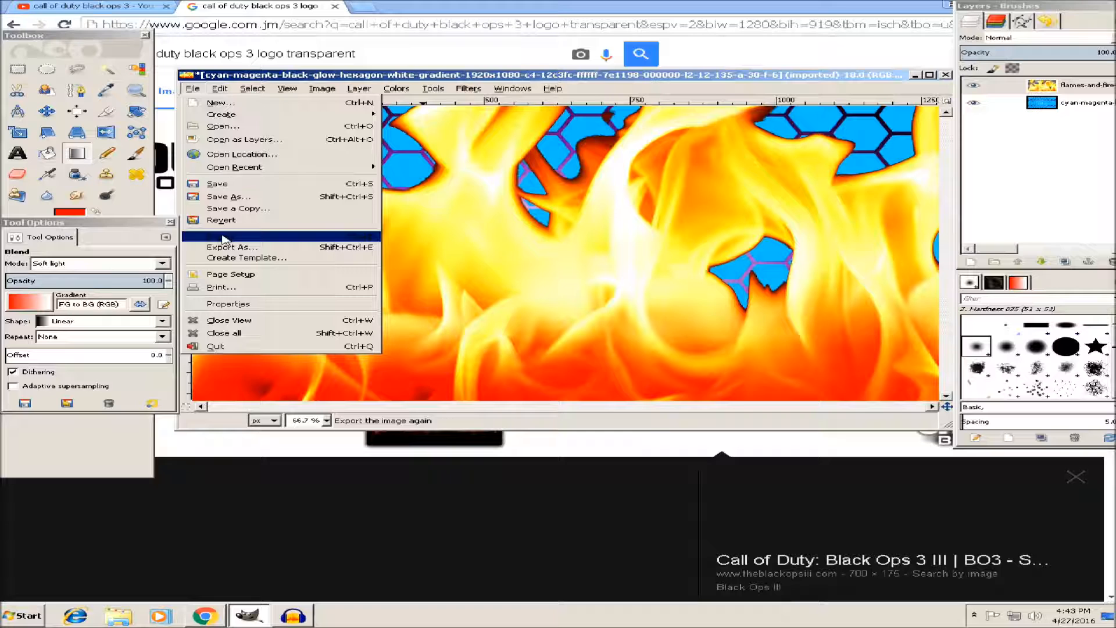
click(225, 140)
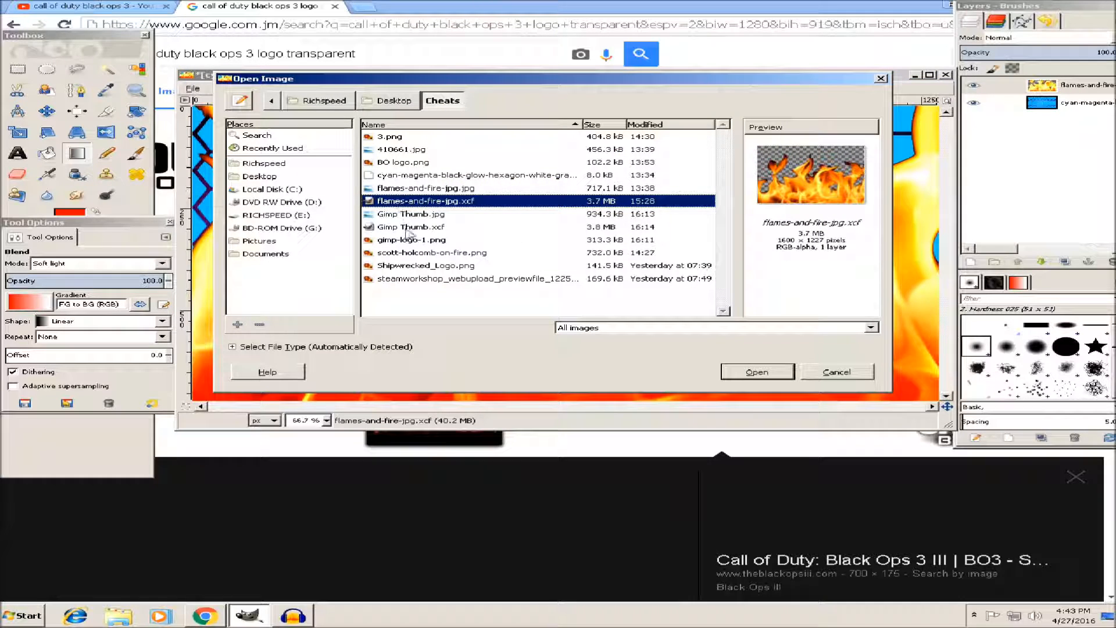
click(401, 163)
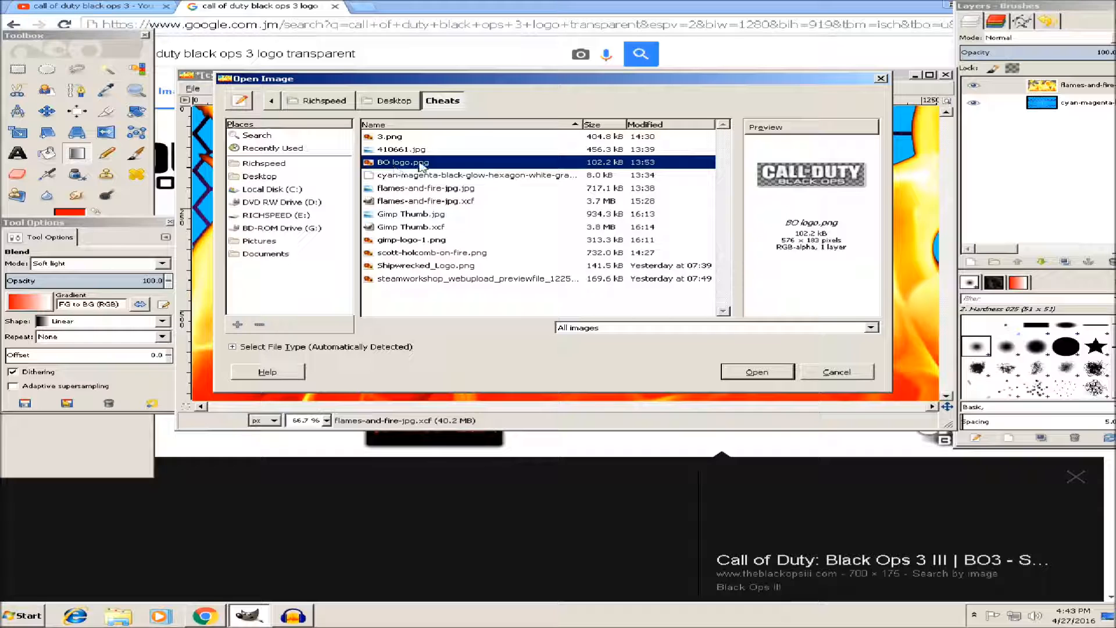
click(782, 372)
Step: Move the Call of Duty Black Ops logo to the upper edge of the canvas, roughly centred horizontally
click(47, 110)
drag(530, 253, 511, 149)
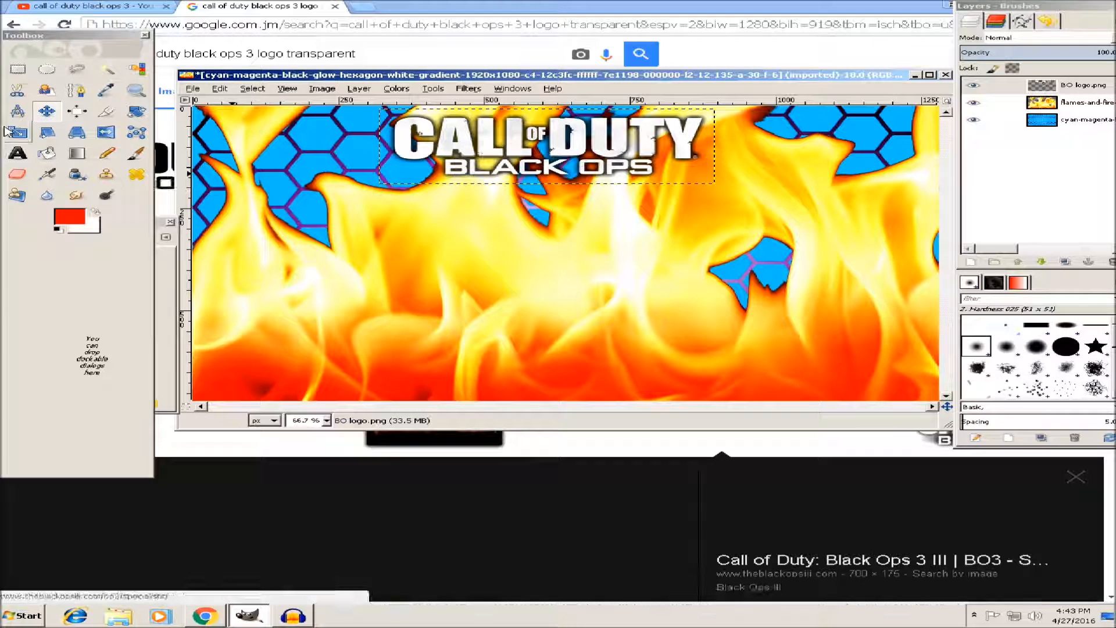
click(55, 112)
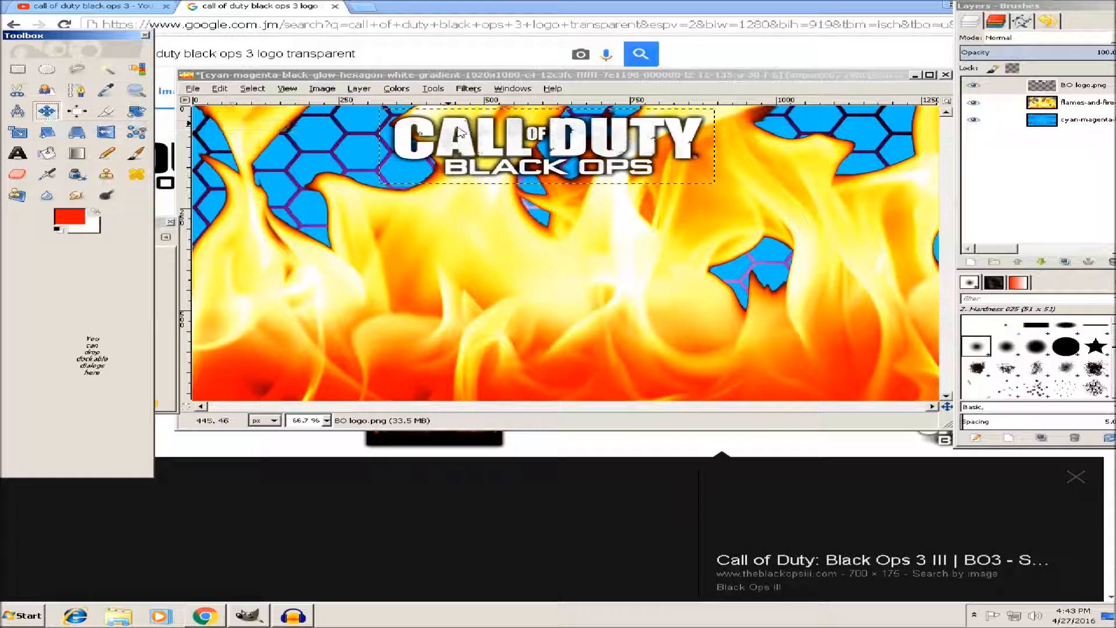
drag(518, 147, 516, 148)
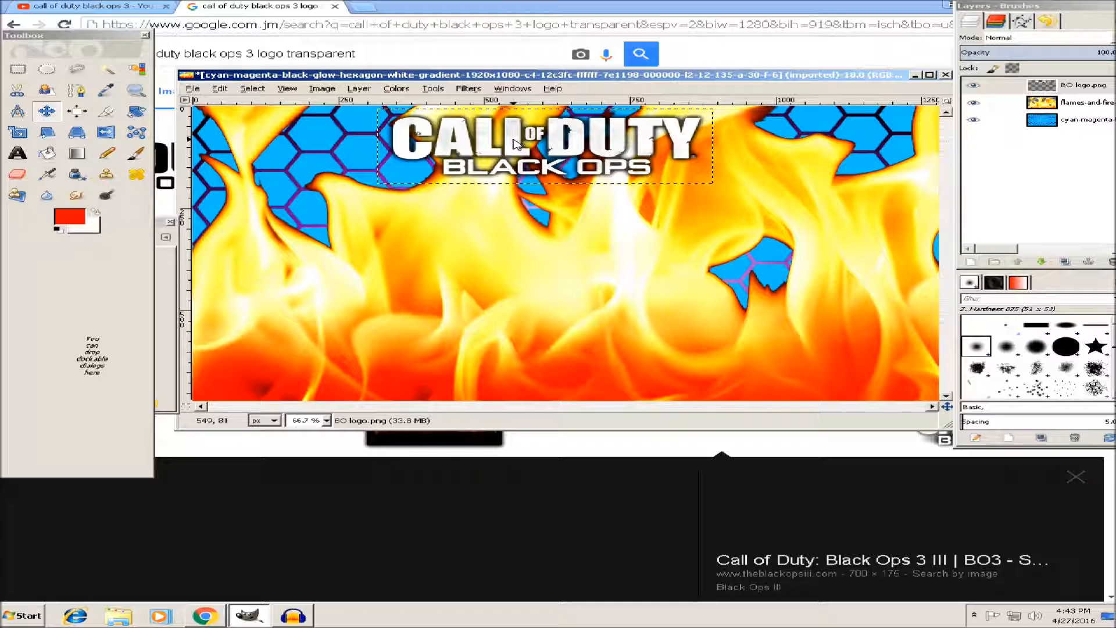
drag(515, 144, 521, 138)
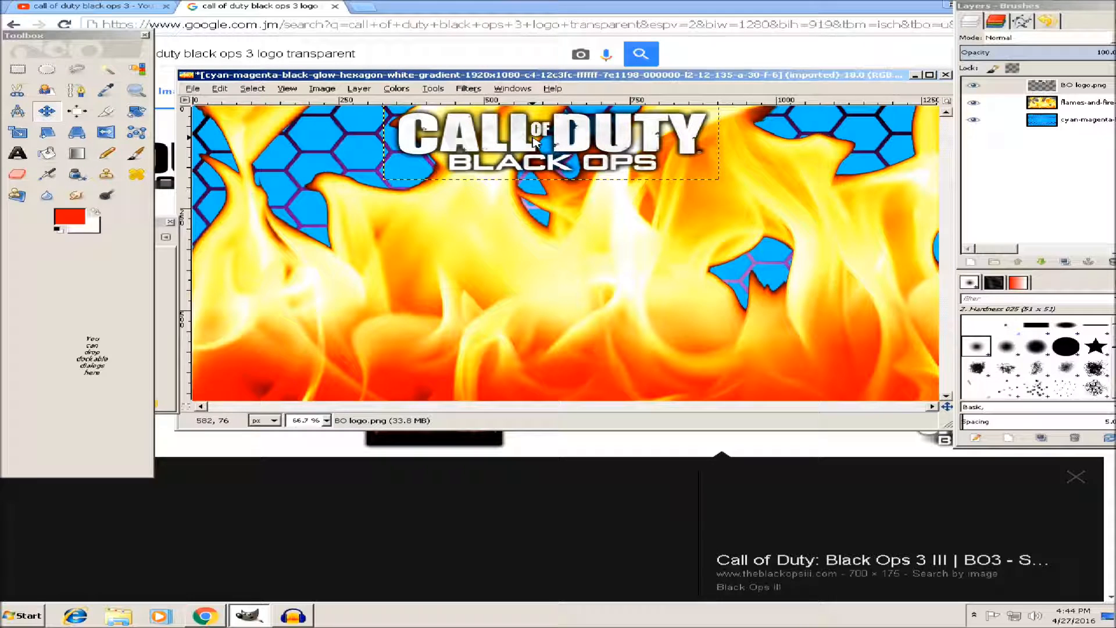
Step: Scale the logo layer up in stages to 760 × 325 pixels
click(18, 133)
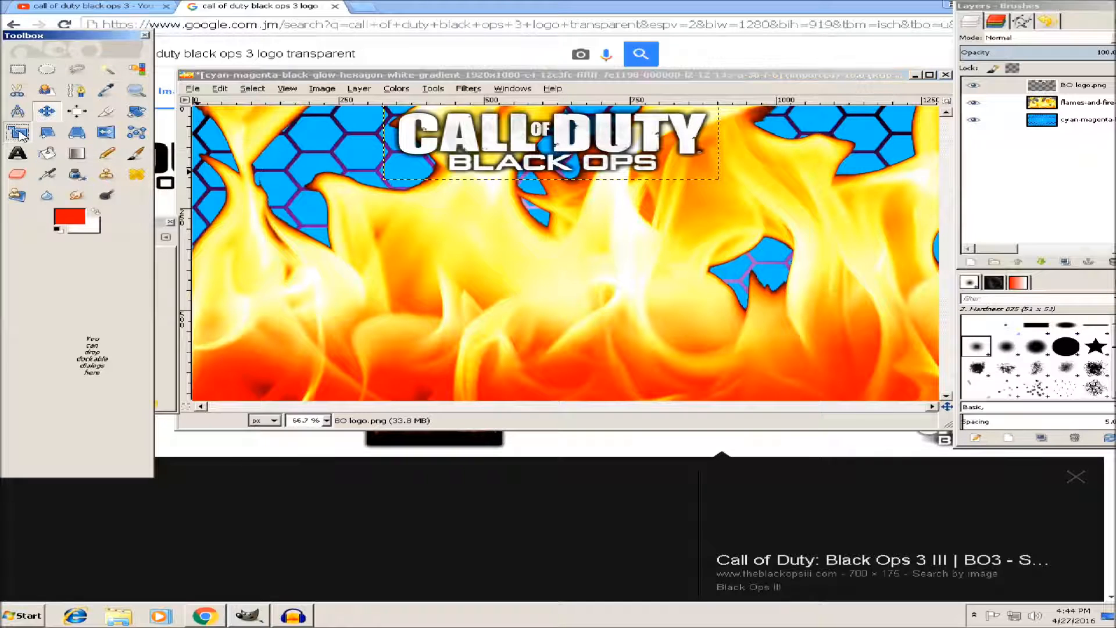
click(551, 158)
drag(551, 157, 496, 202)
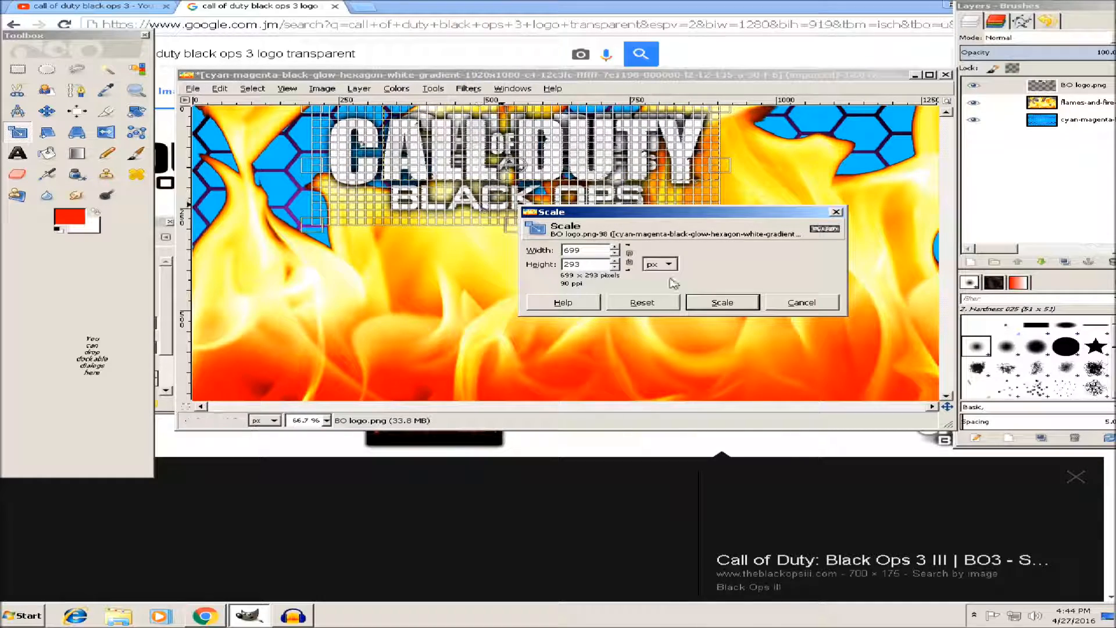
click(722, 303)
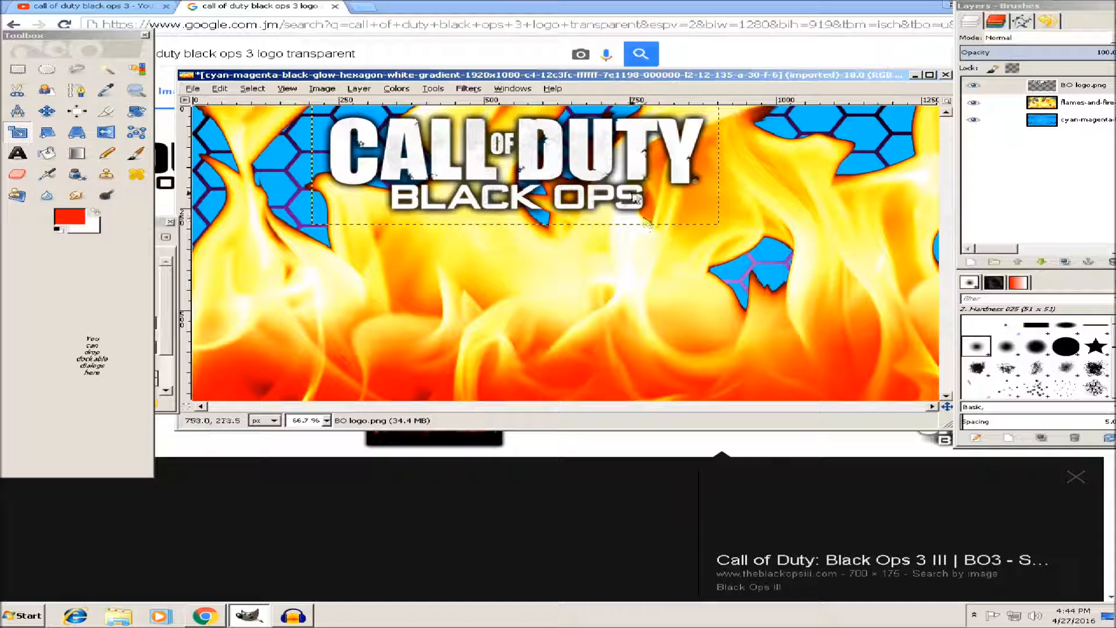
drag(639, 180, 665, 190)
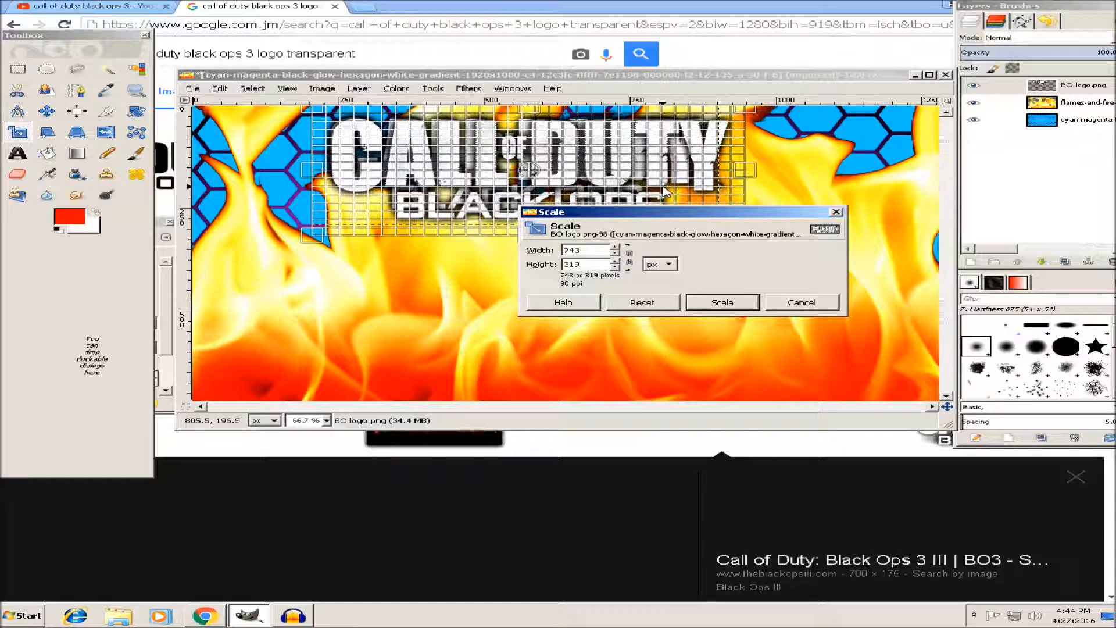
click(730, 305)
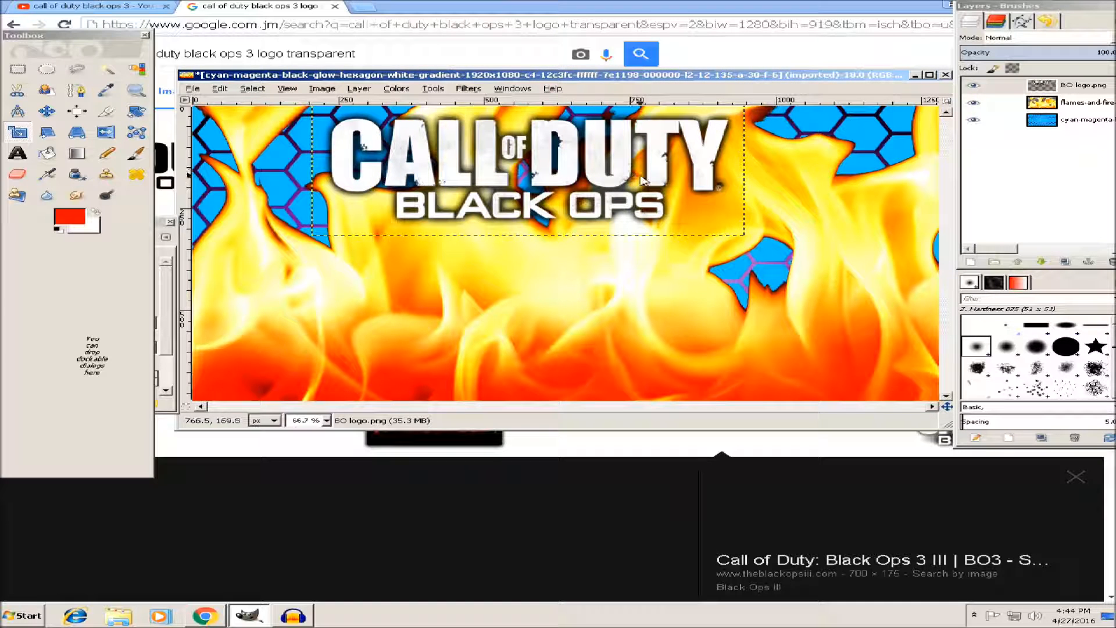
drag(656, 185, 667, 187)
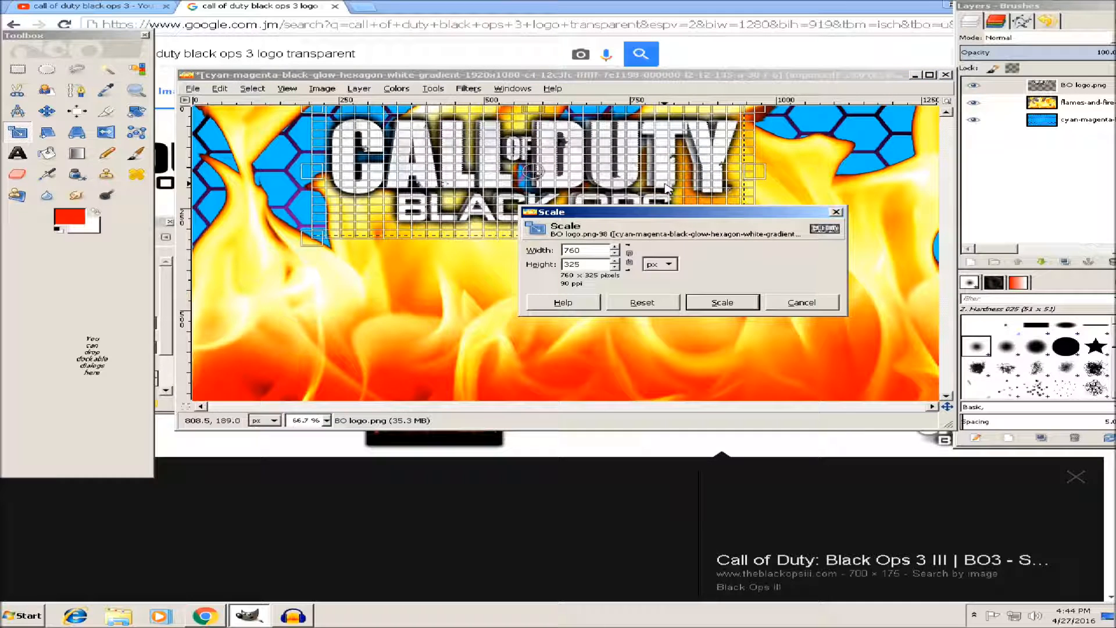
click(720, 300)
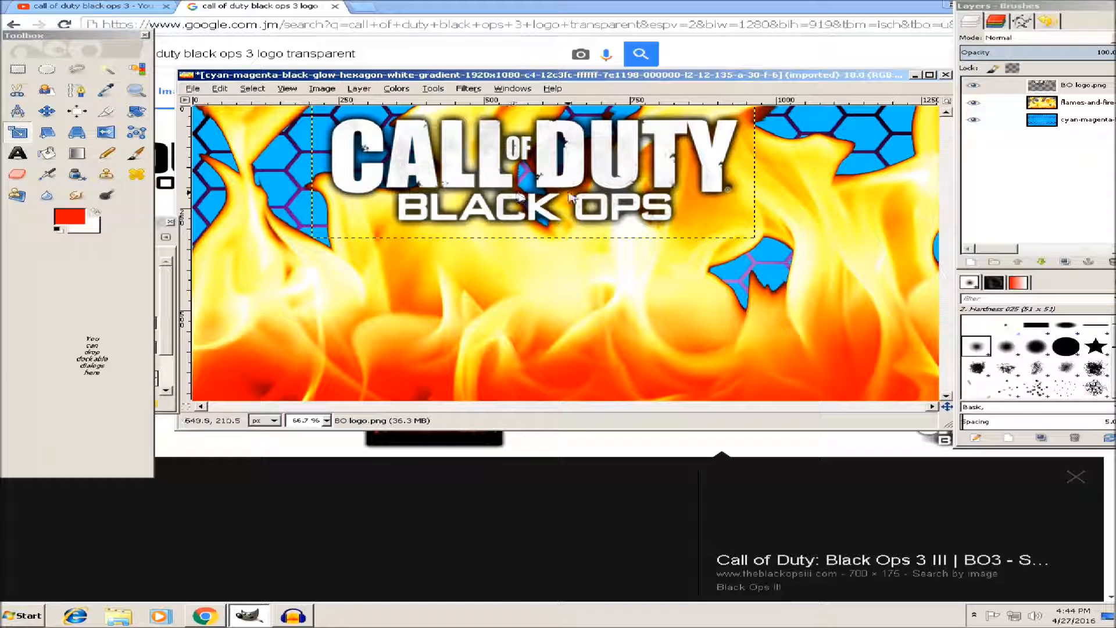
Step: Move the Call of Duty logo layer slightly up and to the right so it sits against the canvas's upper edge
click(47, 110)
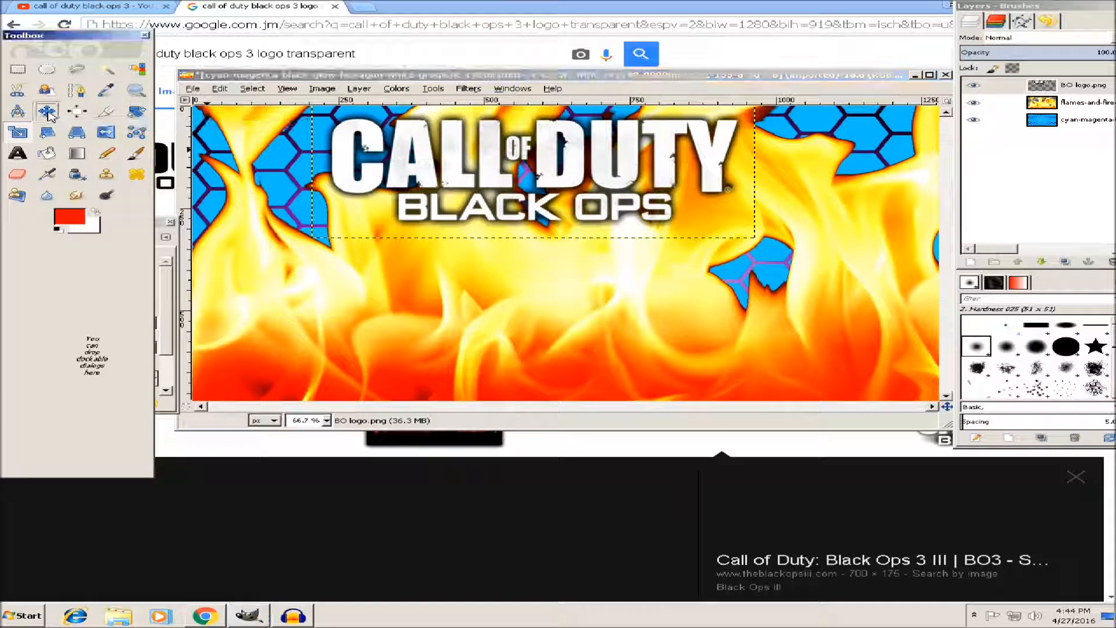
click(547, 178)
drag(546, 179, 555, 170)
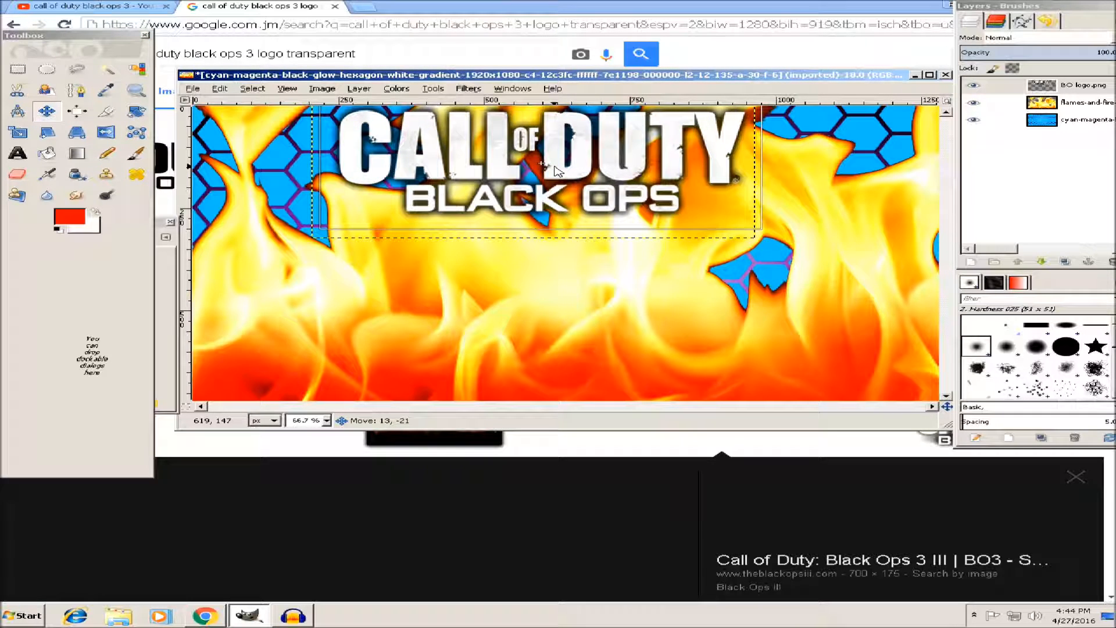
drag(554, 166, 584, 165)
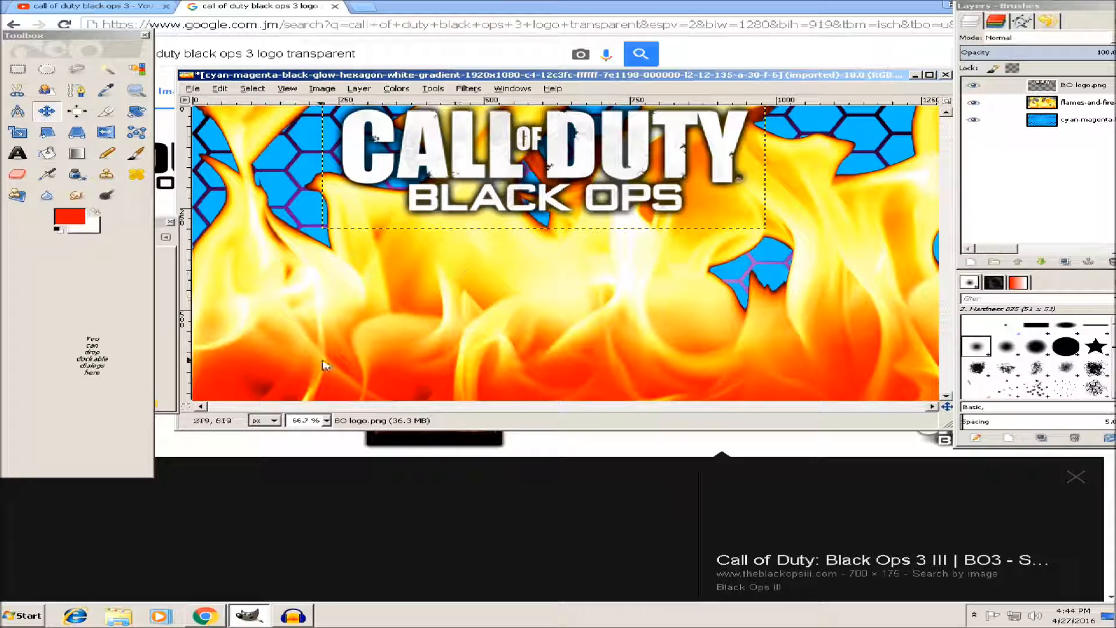
Step: Draw a text box about 722 × 225 pixels below the logo, starting near the canvas's left edge
click(18, 154)
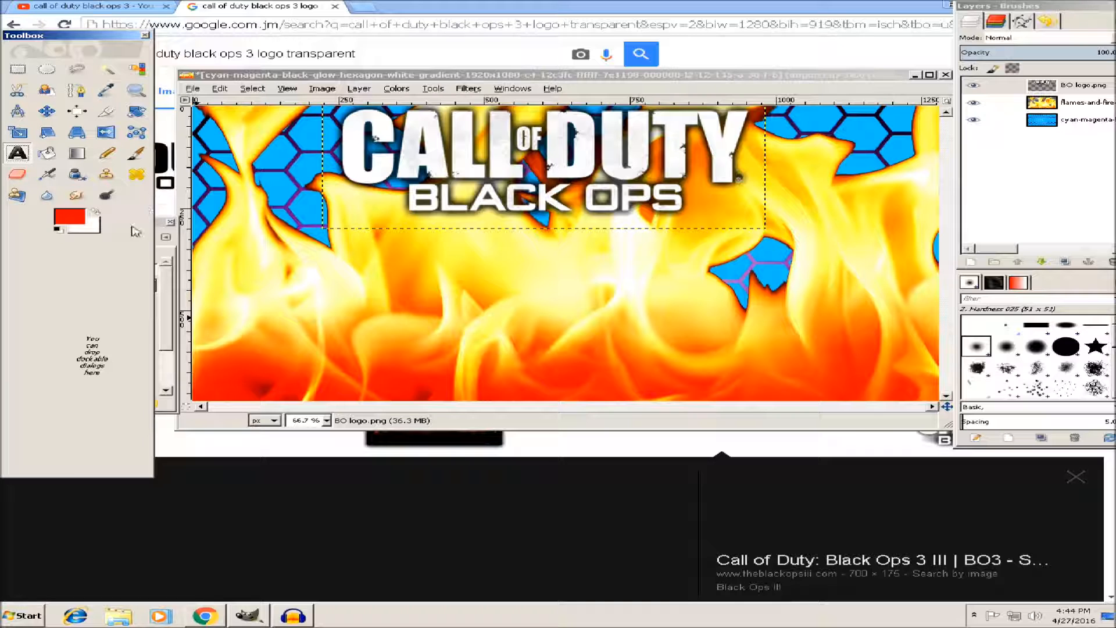
drag(166, 227, 49, 222)
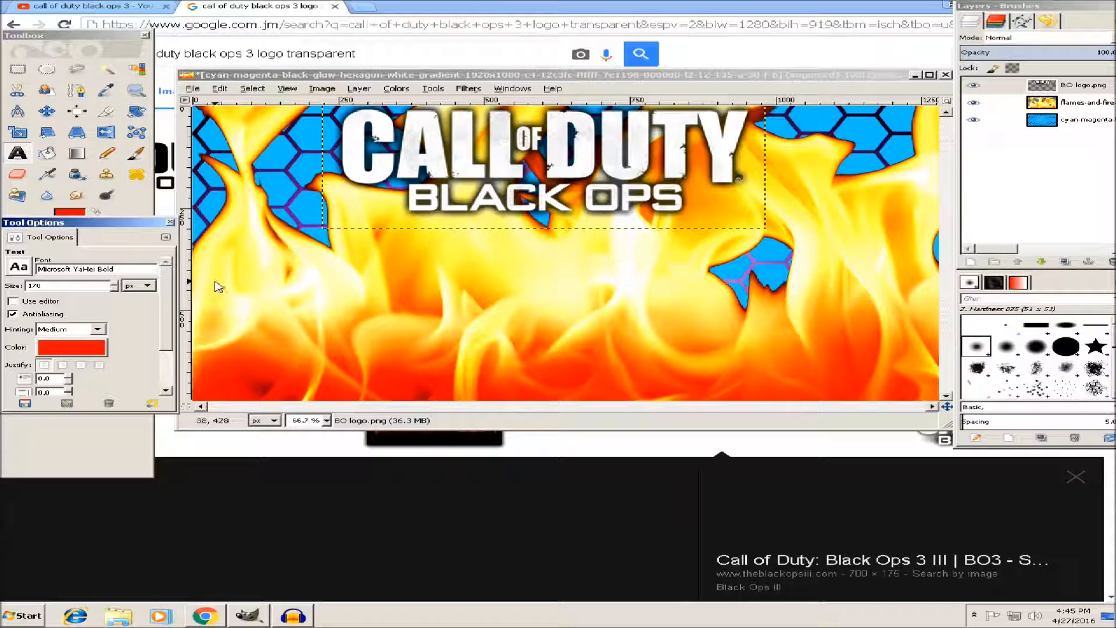
drag(204, 296, 602, 352)
drag(525, 290, 598, 256)
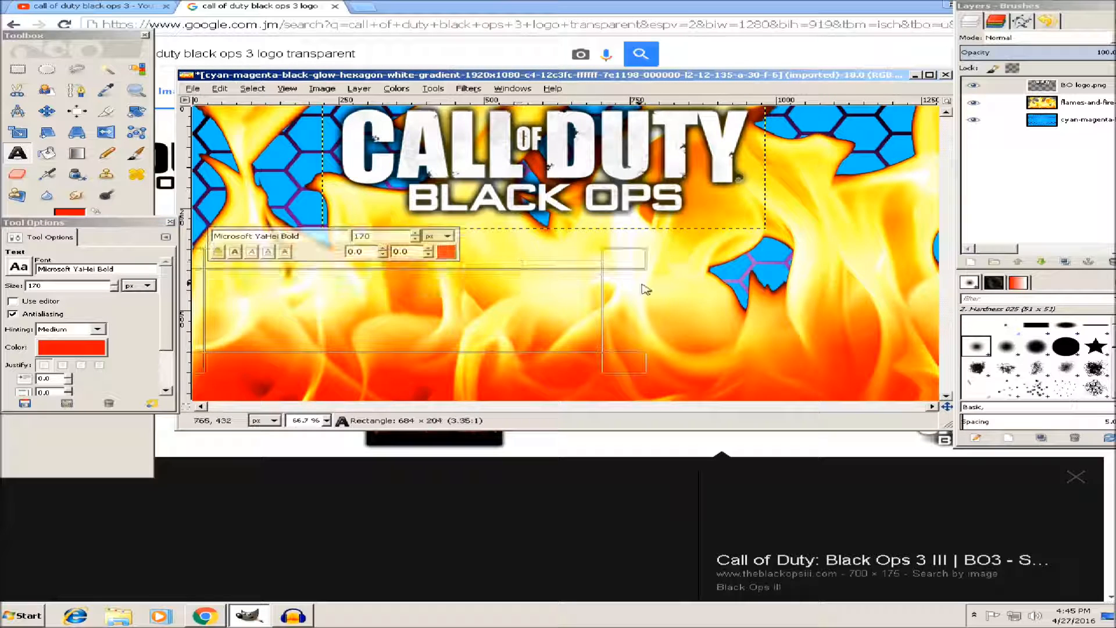
drag(620, 303, 643, 303)
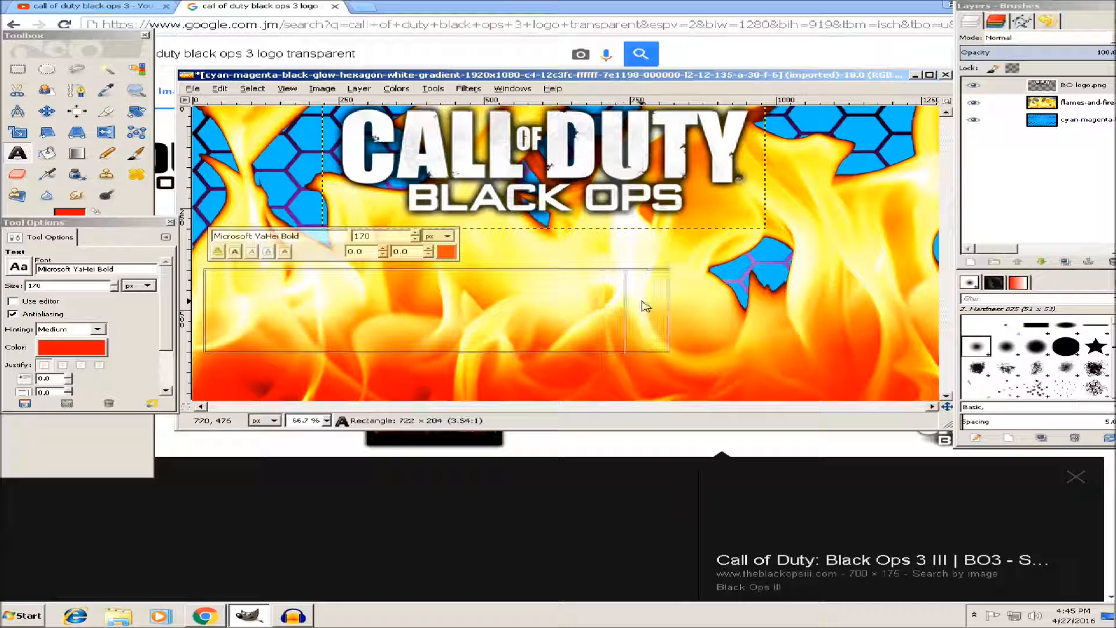
drag(527, 262, 530, 250)
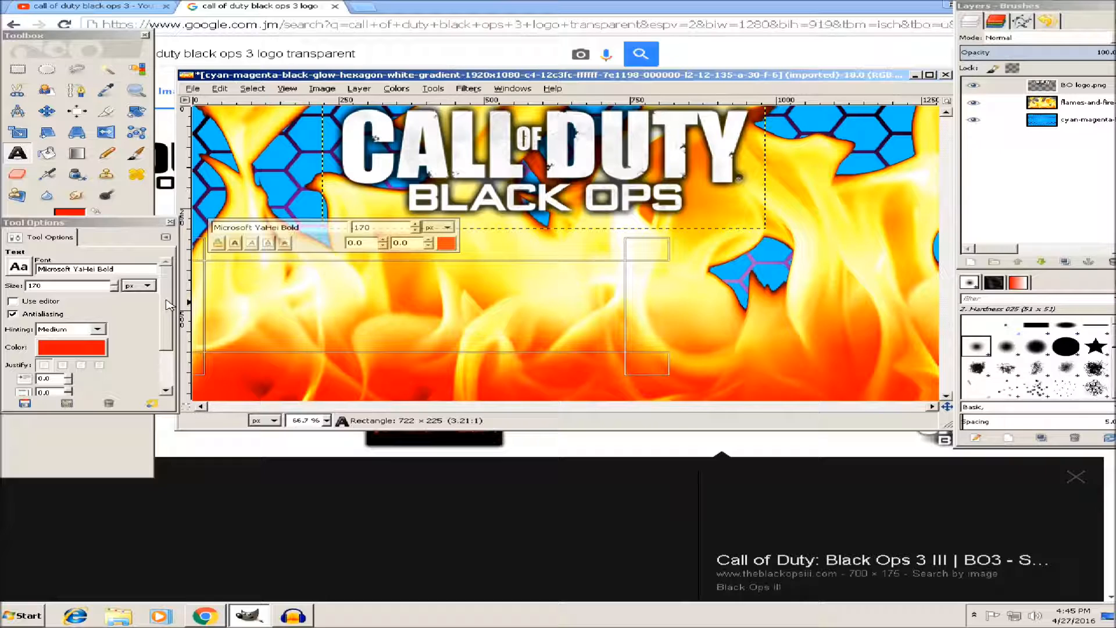
Step: Enter "Cool" in white in the text box and move the text up to just below the logo
click(51, 290)
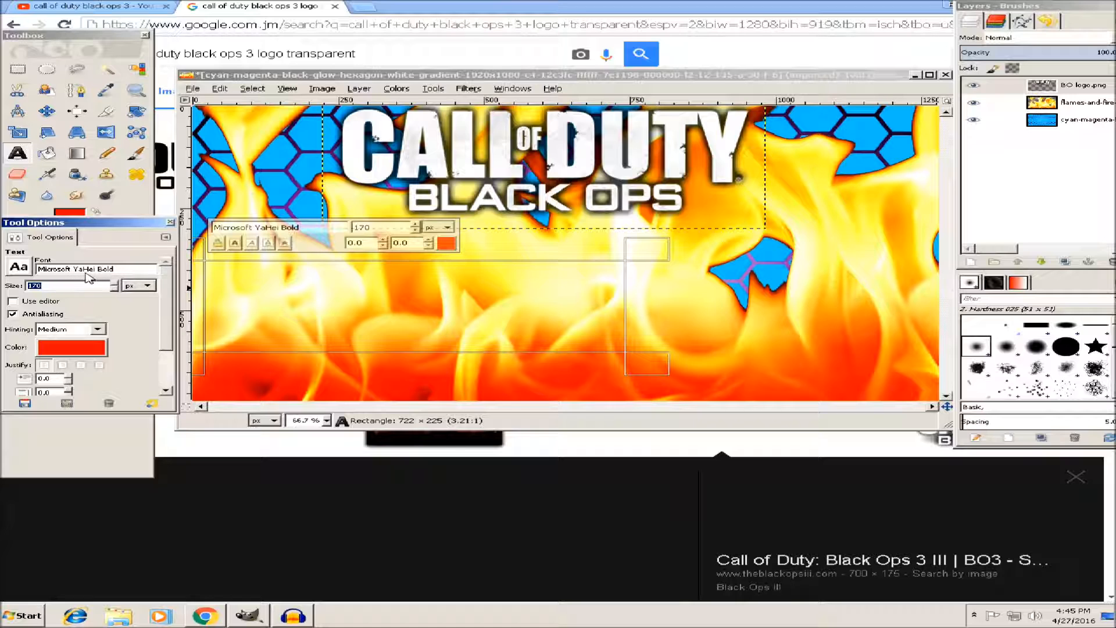
click(229, 289)
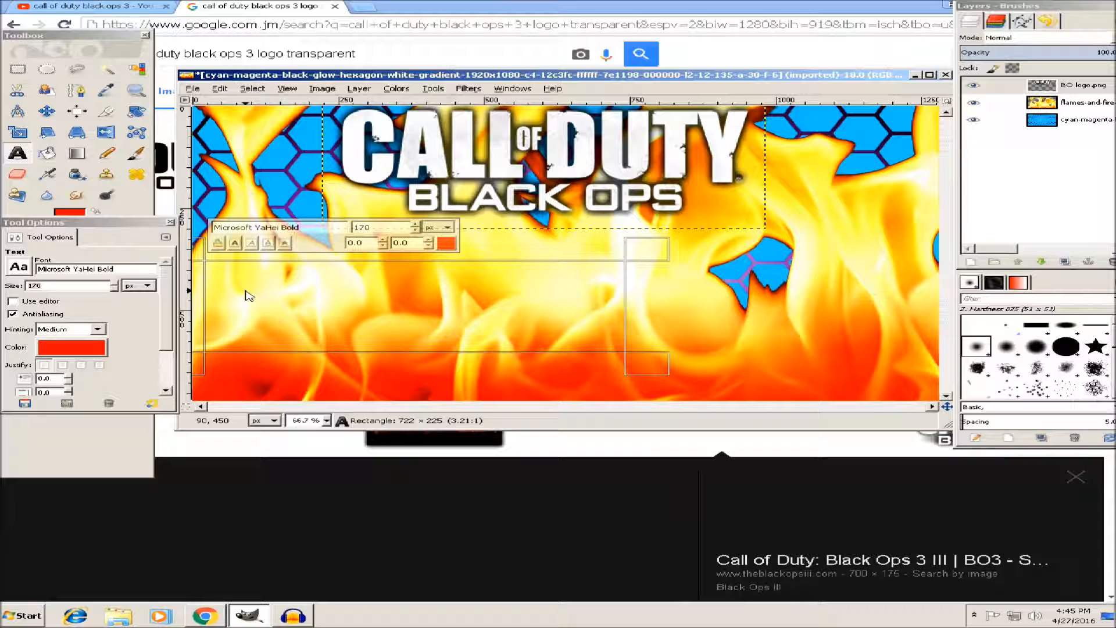
text(C)
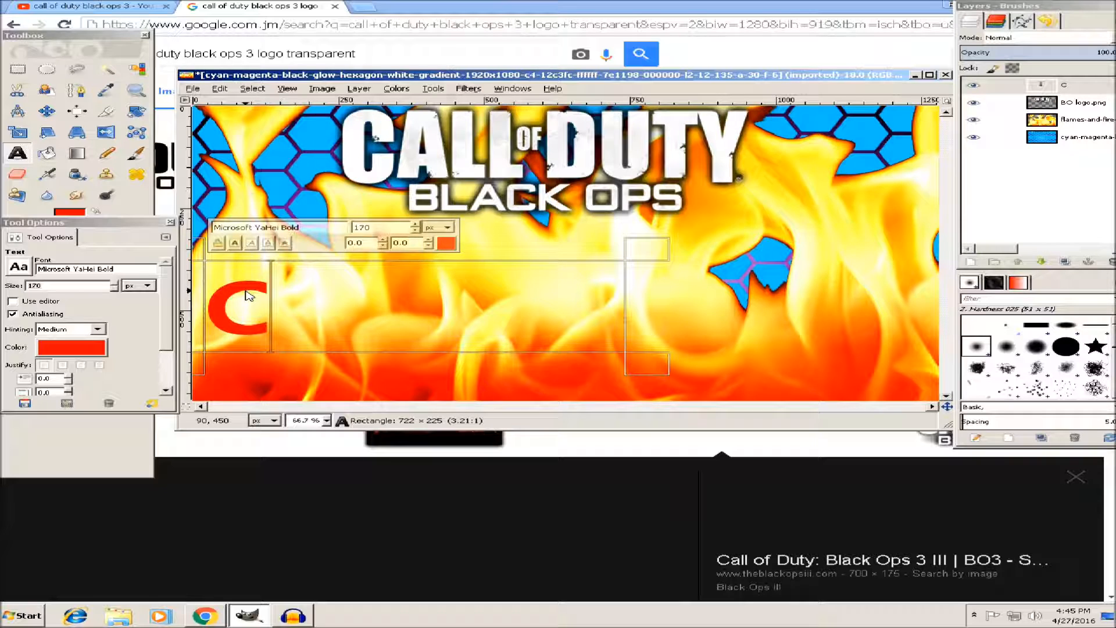
key(BackSpace)
click(72, 347)
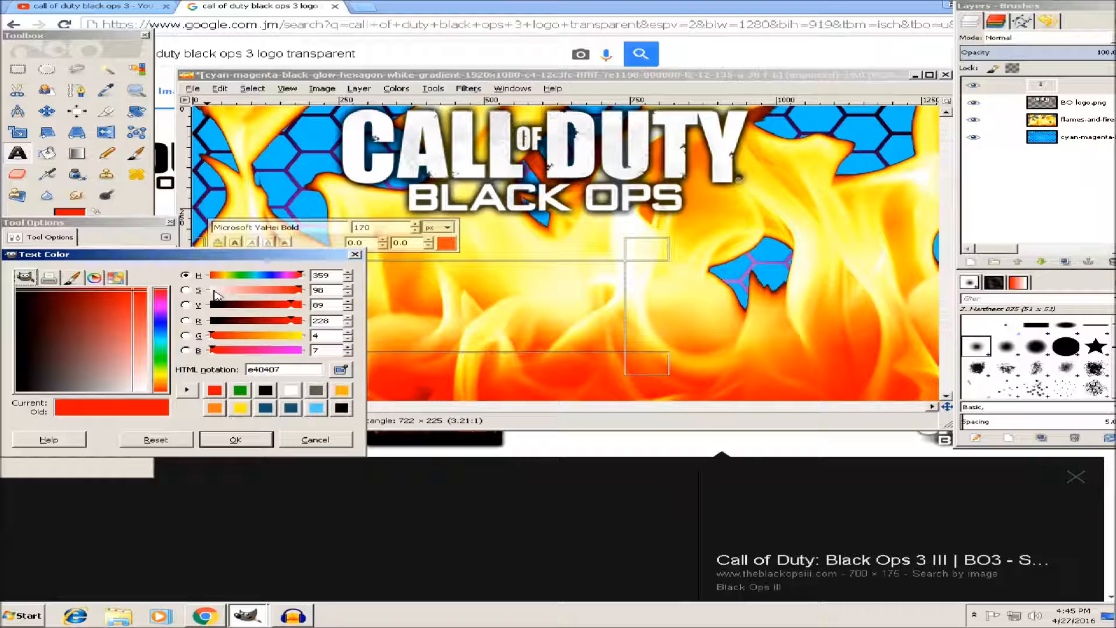
click(291, 390)
click(236, 440)
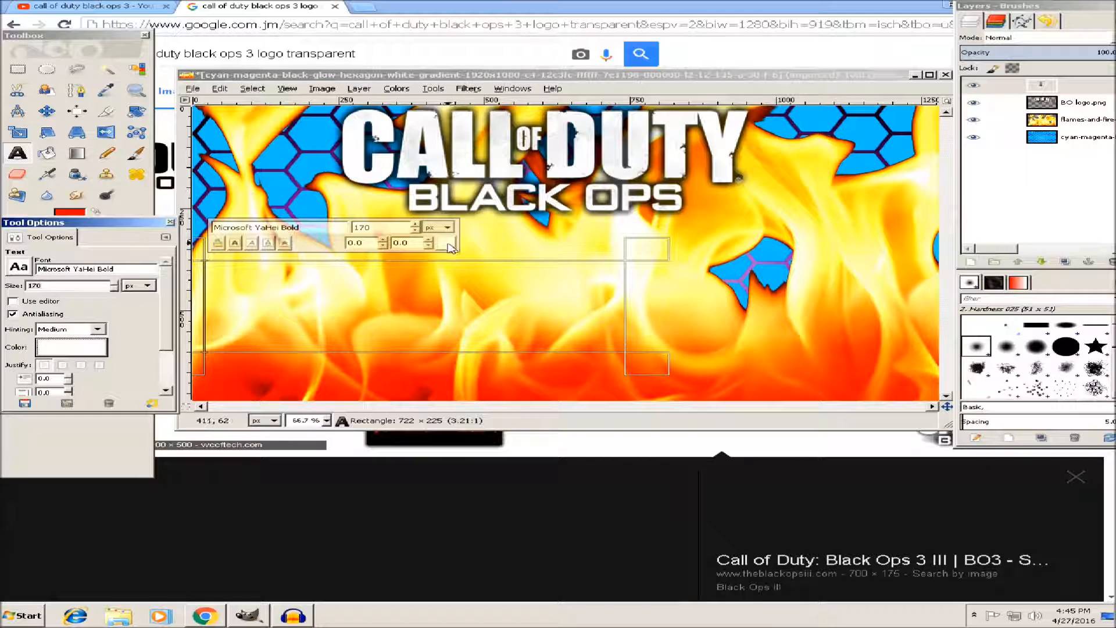
click(252, 289)
text(Cool)
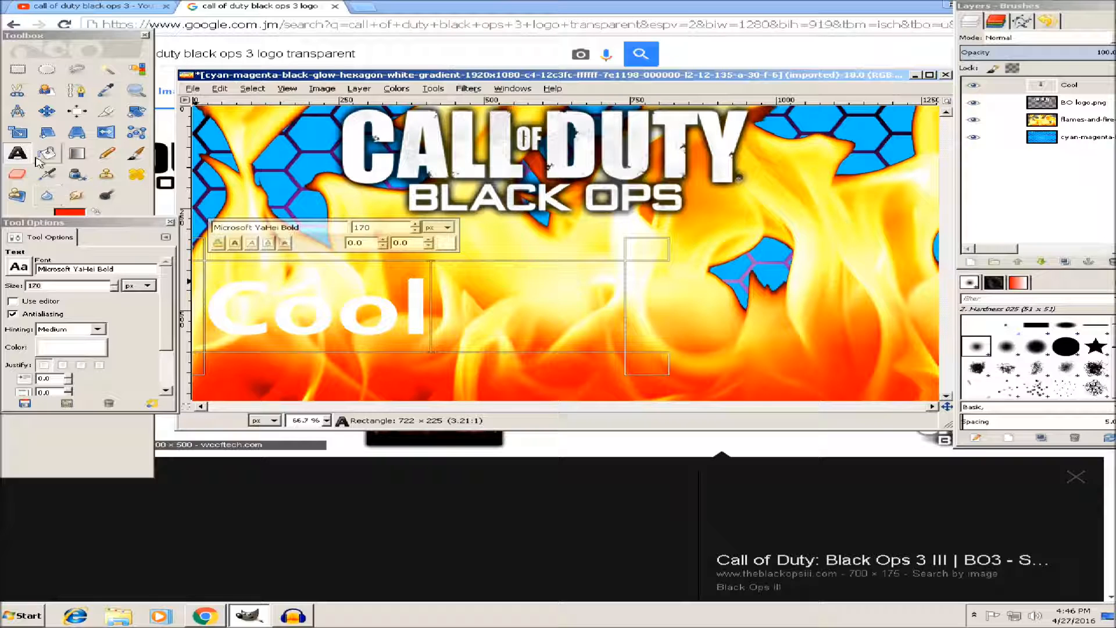
click(46, 110)
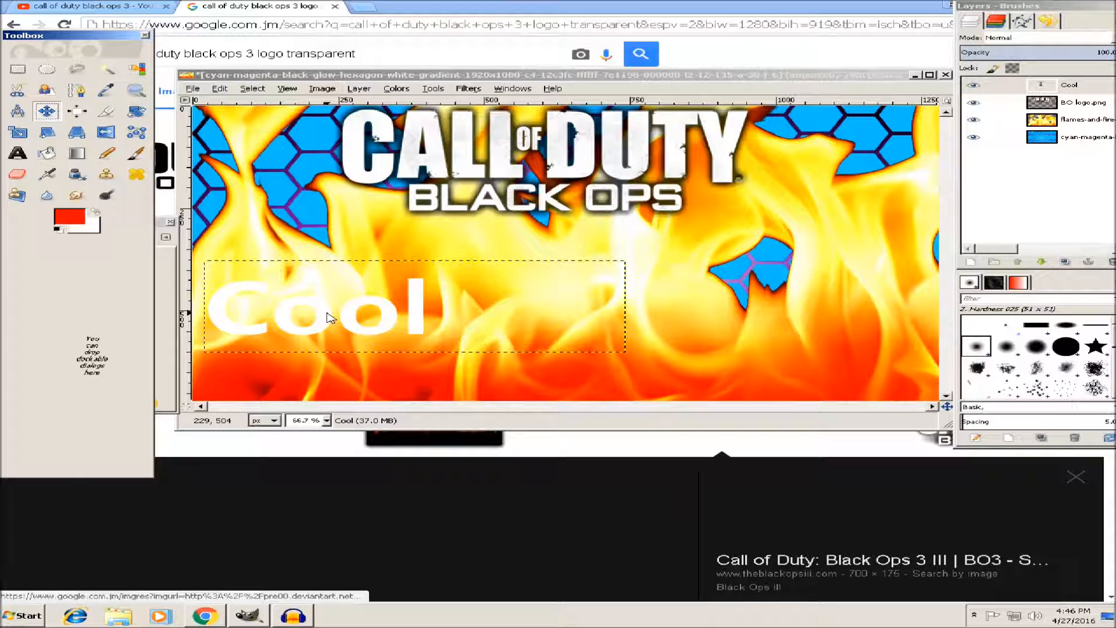
drag(325, 316, 333, 274)
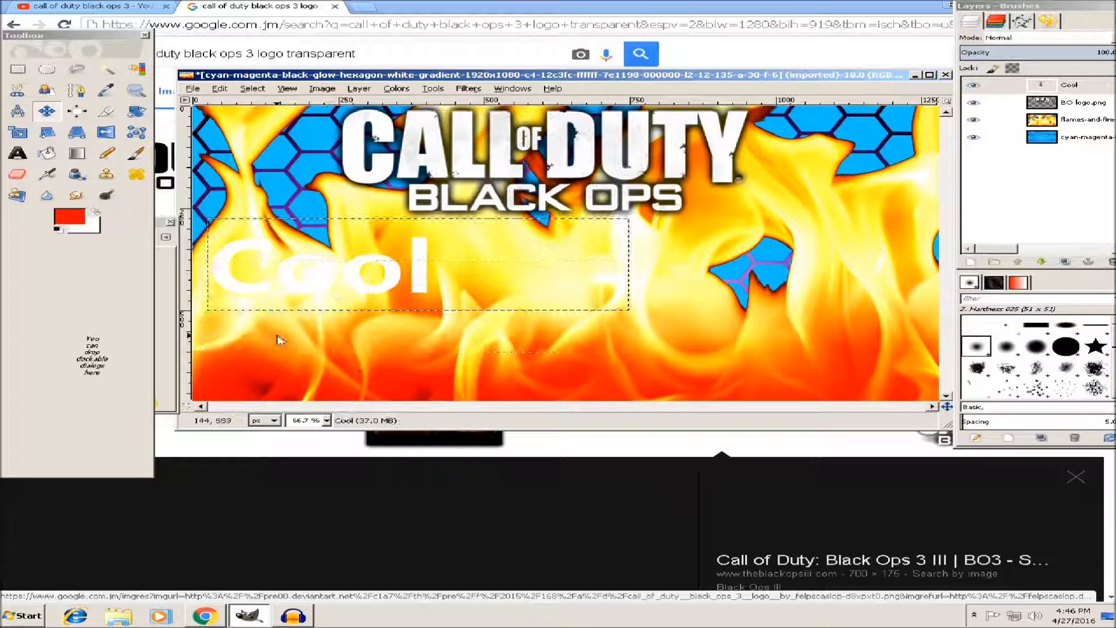
Step: Draw a second text box about 1130 × 251 pixels across the lower flames, beneath "Cool"
click(18, 153)
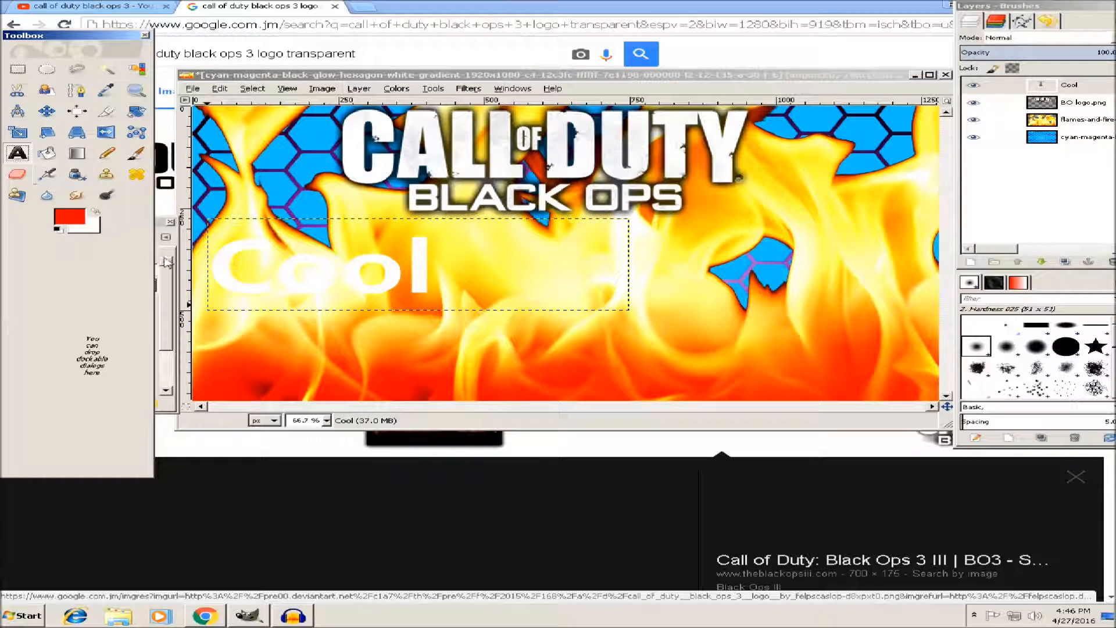
click(165, 232)
drag(215, 331, 873, 406)
drag(707, 324, 697, 294)
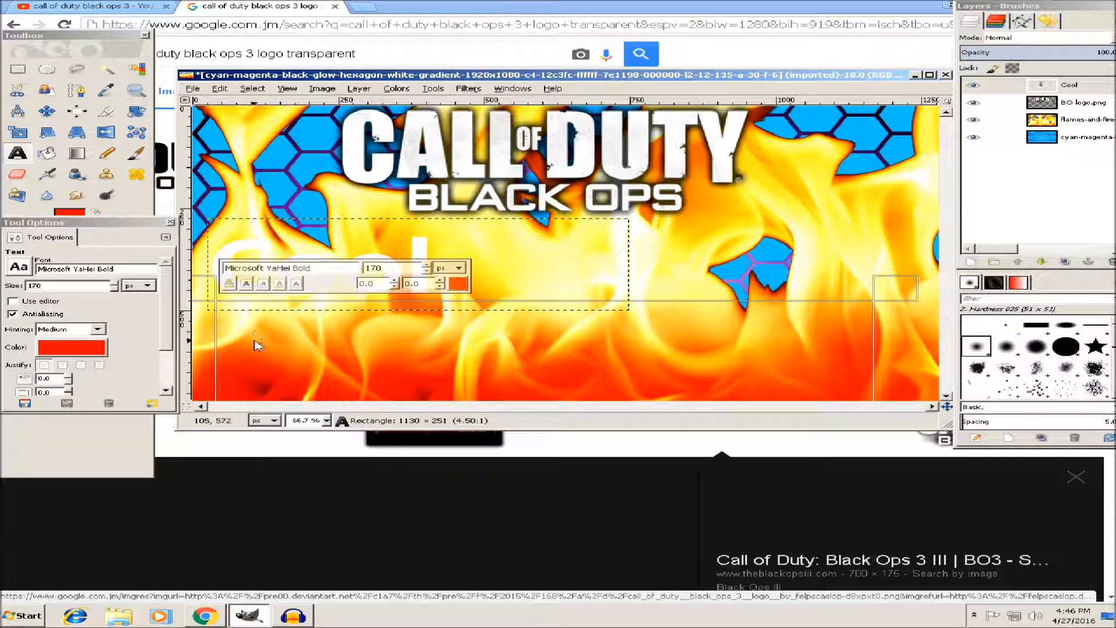
Step: Set the new text box's colour to white and enter "Thumbnail" in it
text(T)
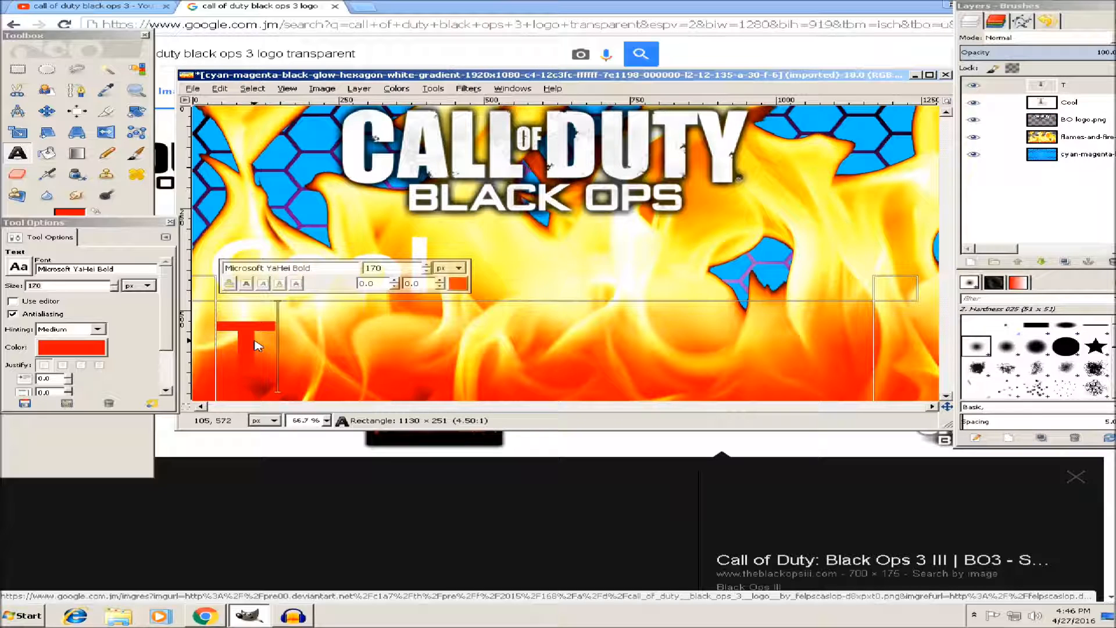
key(BackSpace)
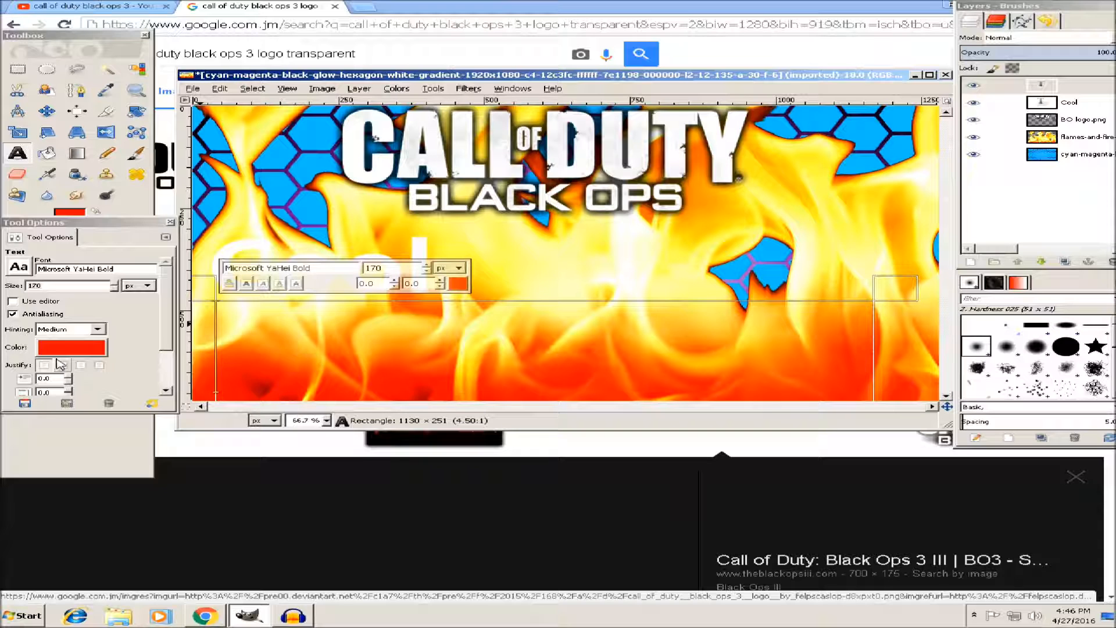
click(57, 349)
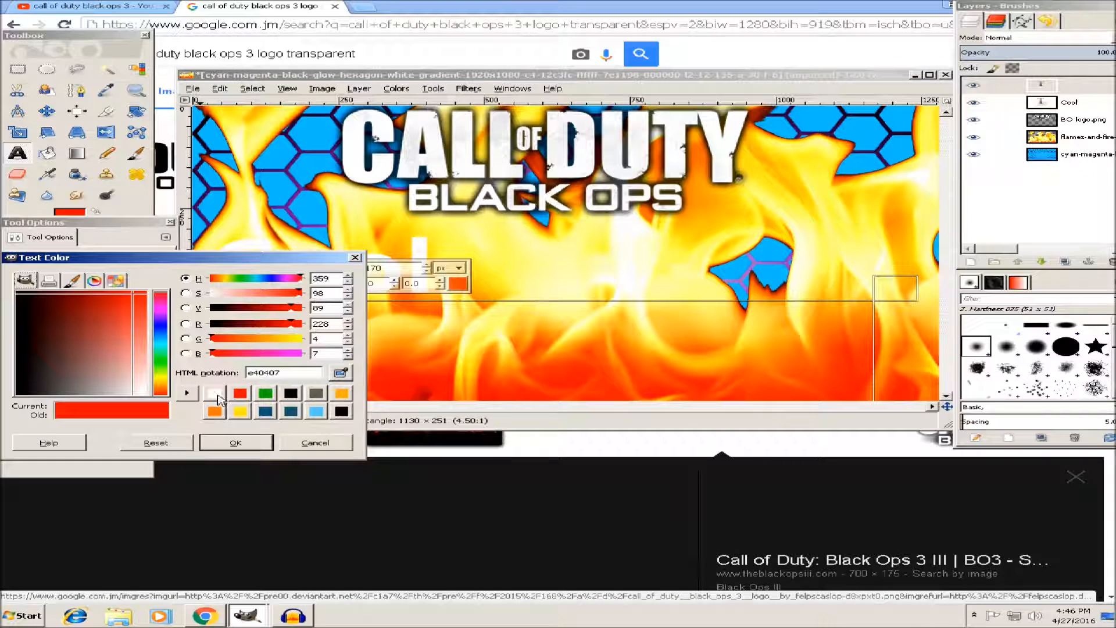
click(214, 399)
click(236, 442)
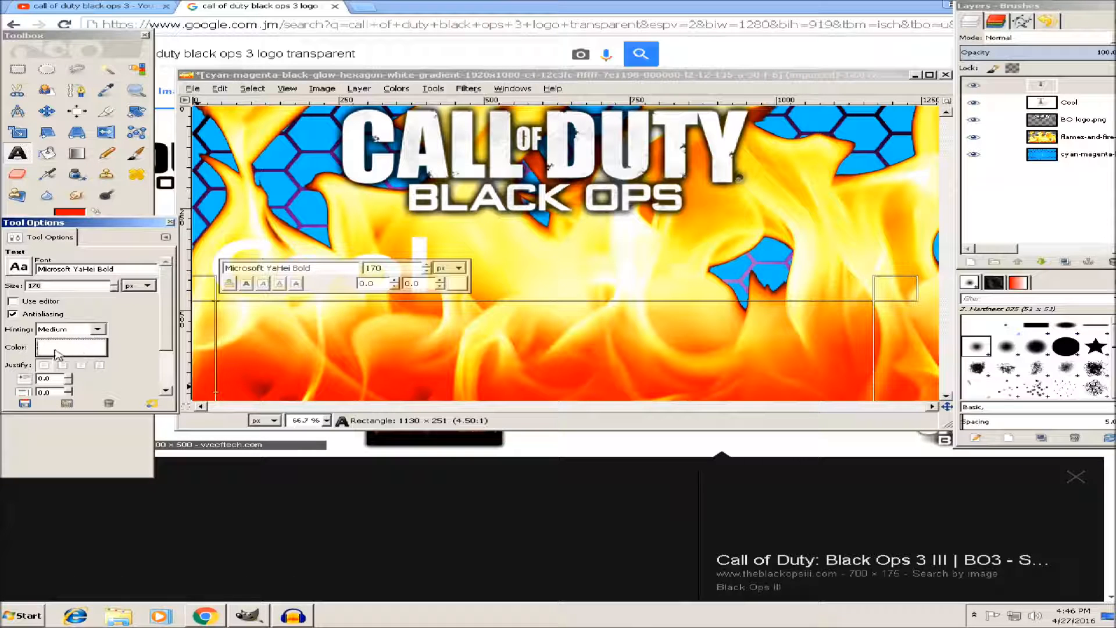
click(260, 321)
text(Thun)
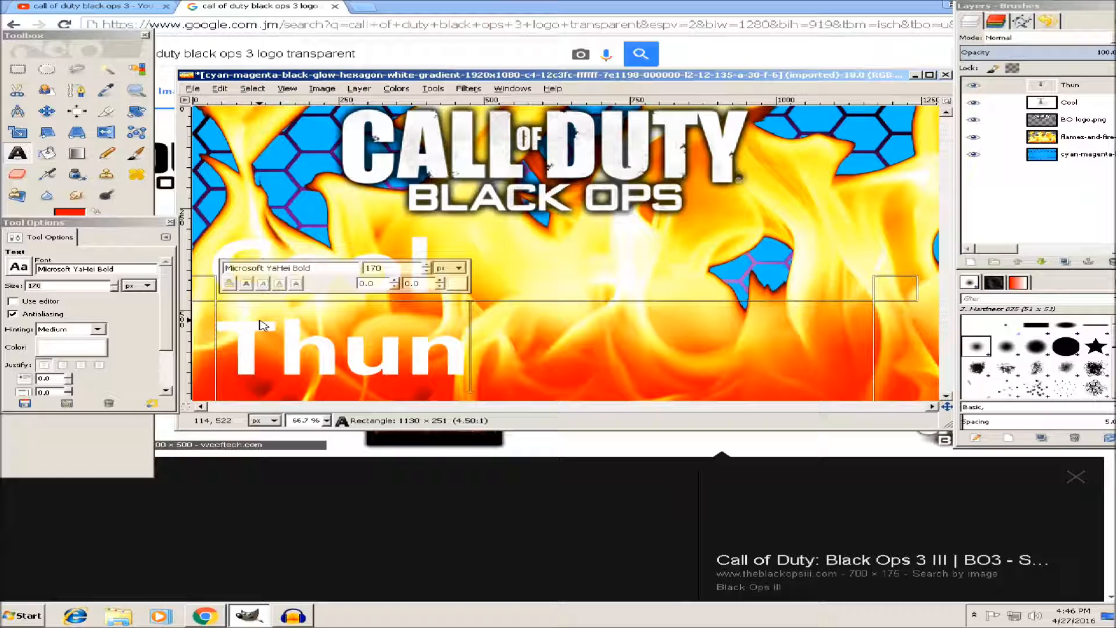
key(BackSpace)
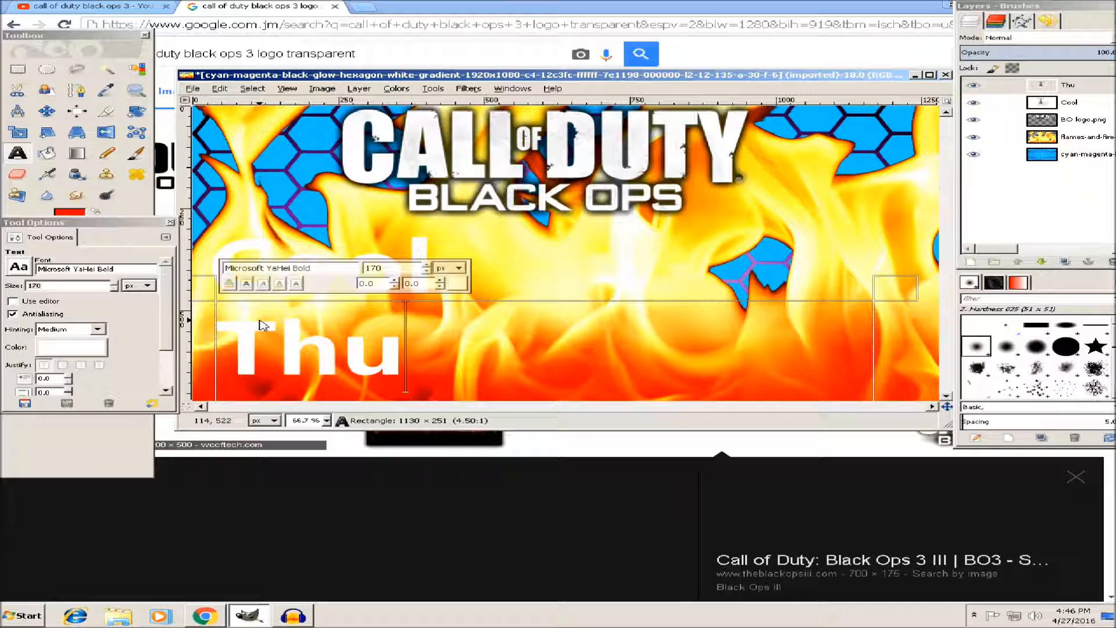
text(mbnail)
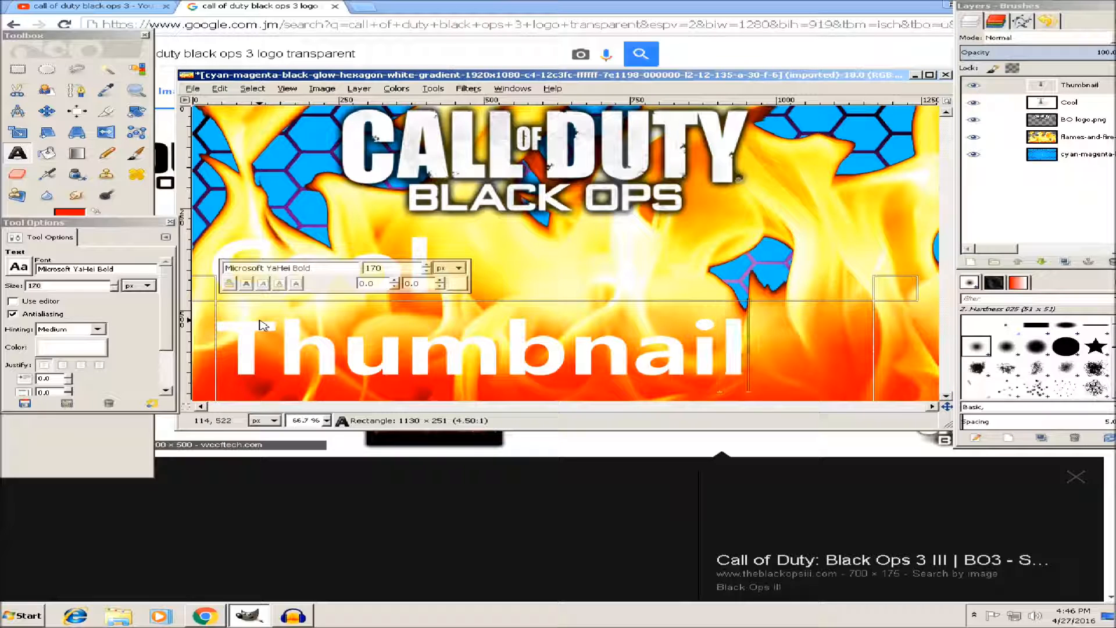
Step: Lower the "Thumbnail" text towards the canvas's bottom edge and move "Cool" down and slightly right to sit just above it
click(47, 111)
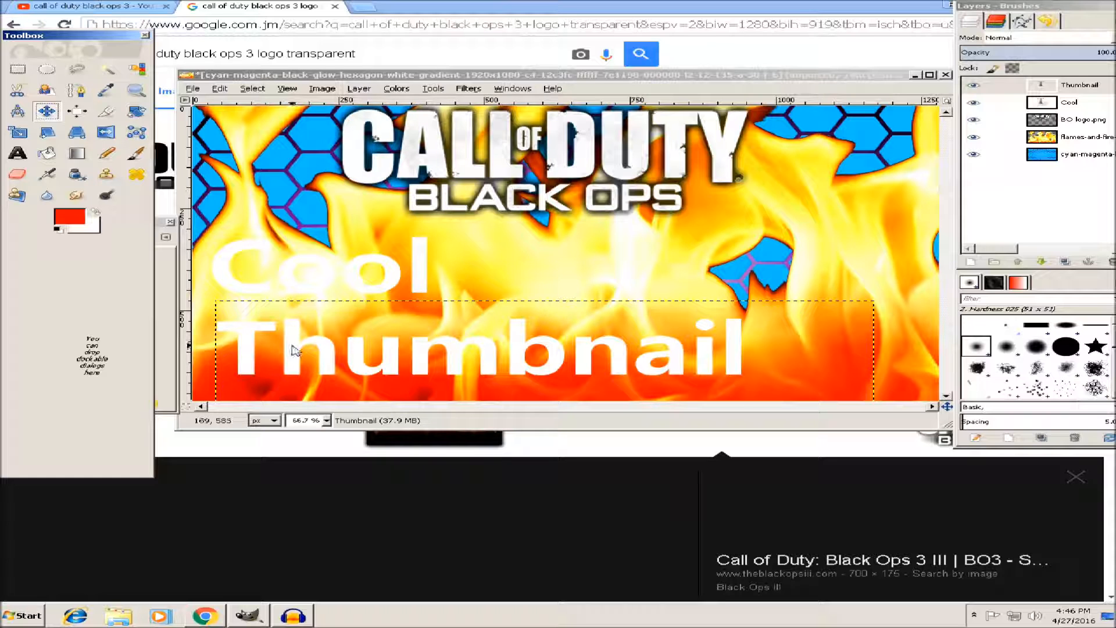
drag(292, 345, 290, 371)
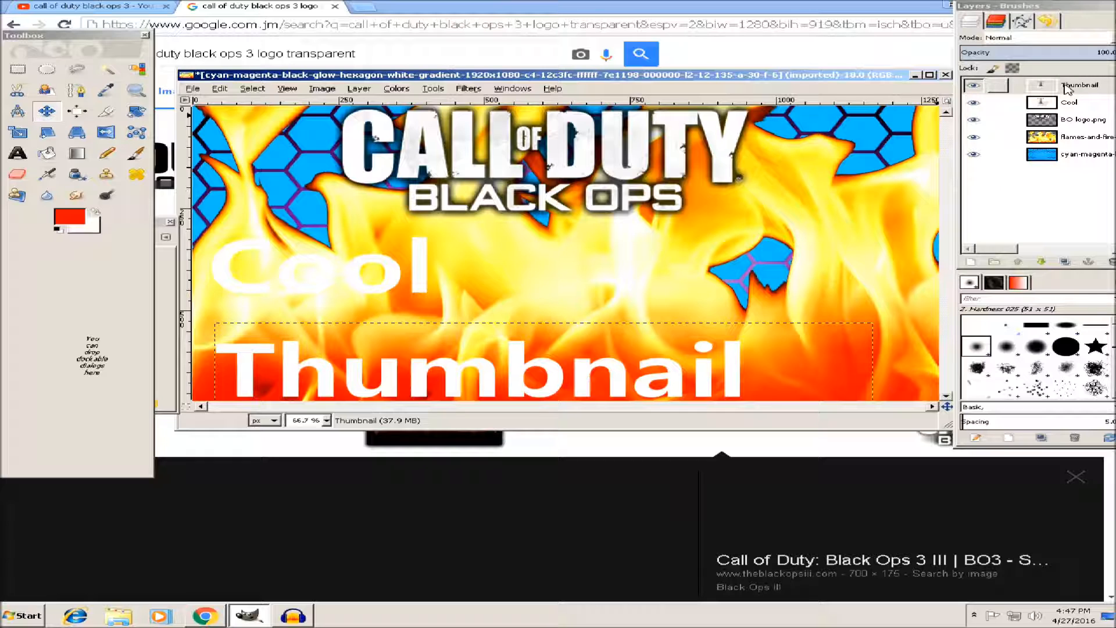
click(1071, 104)
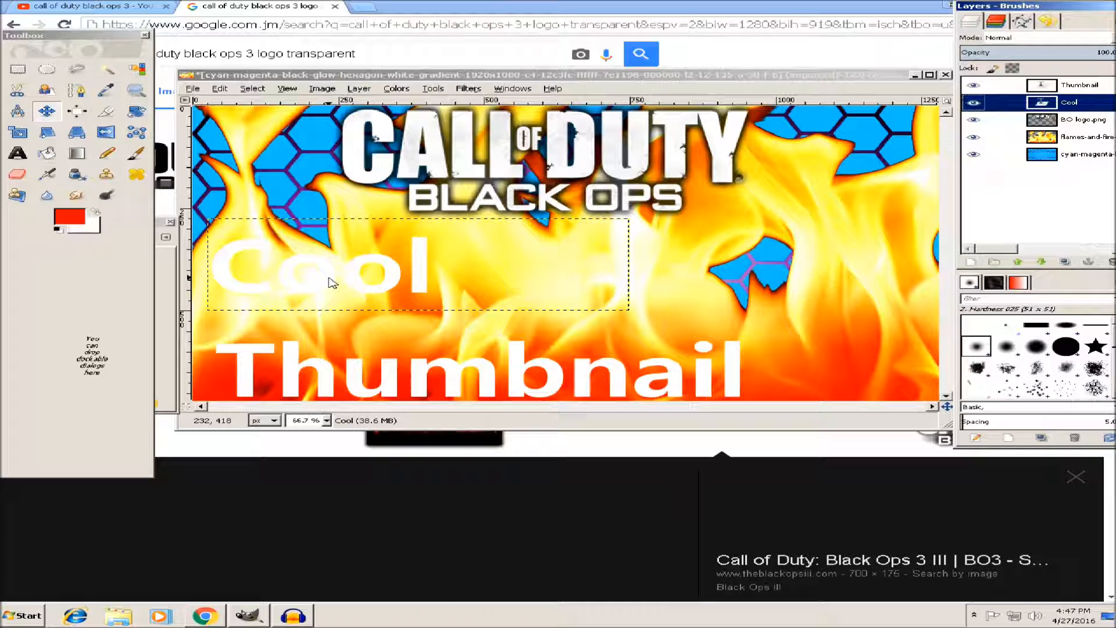
drag(330, 283, 344, 305)
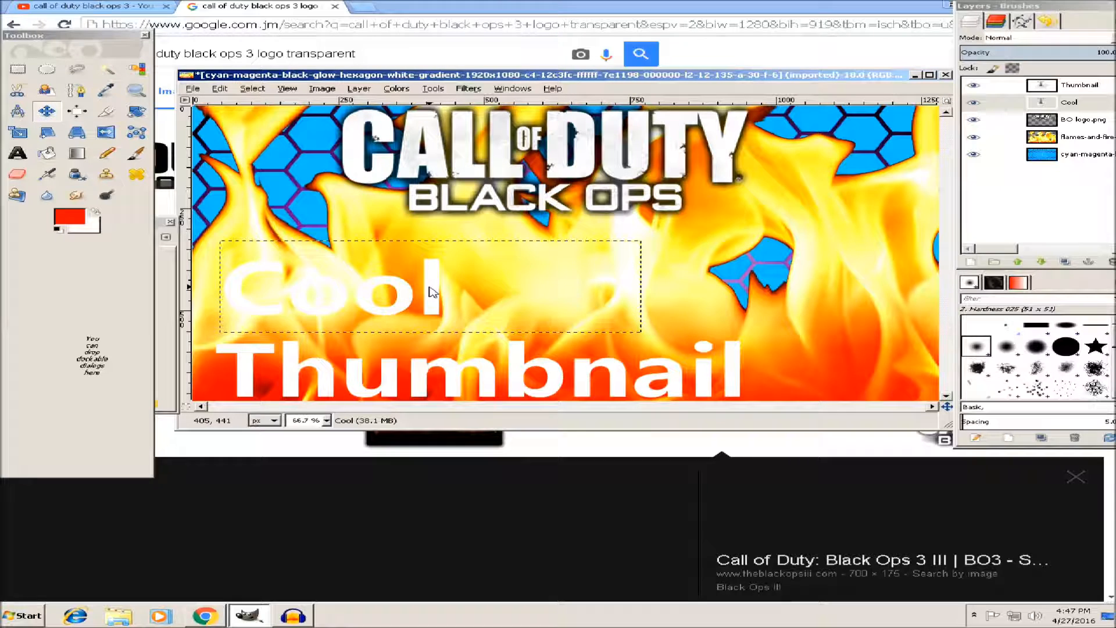
click(1080, 86)
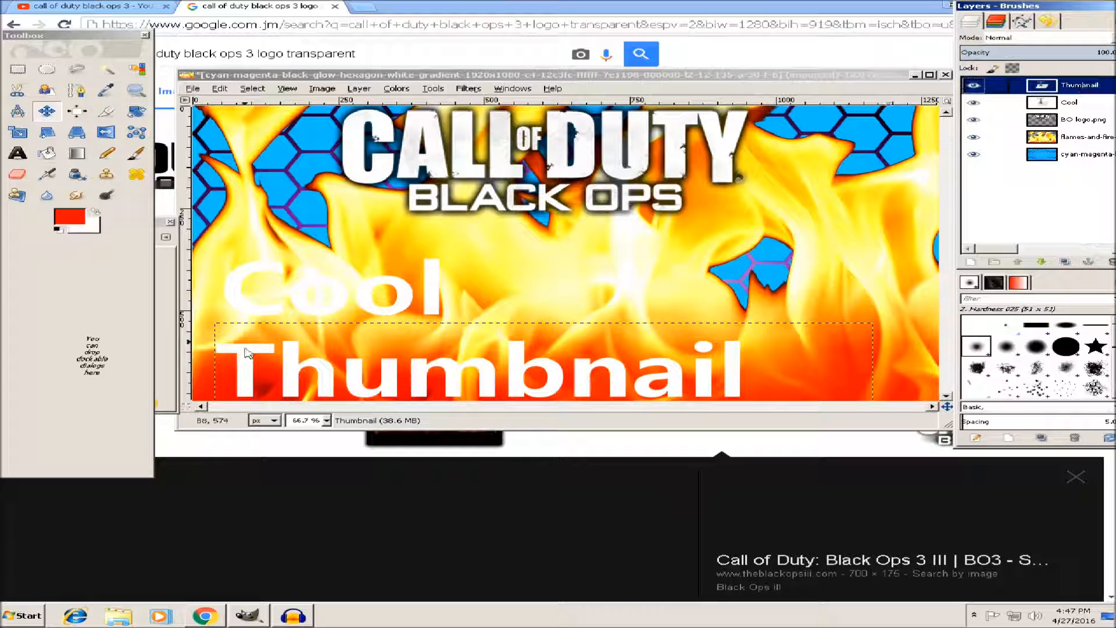
drag(326, 388, 330, 387)
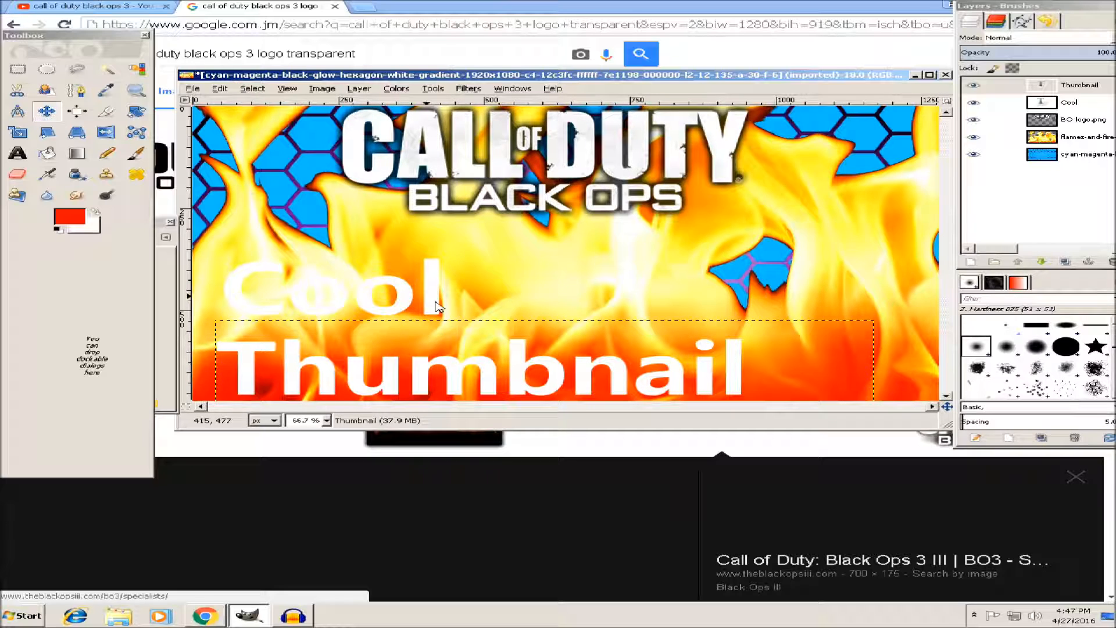
Step: Select the Cool text layer and set the foreground colour to black (000000)
click(1072, 105)
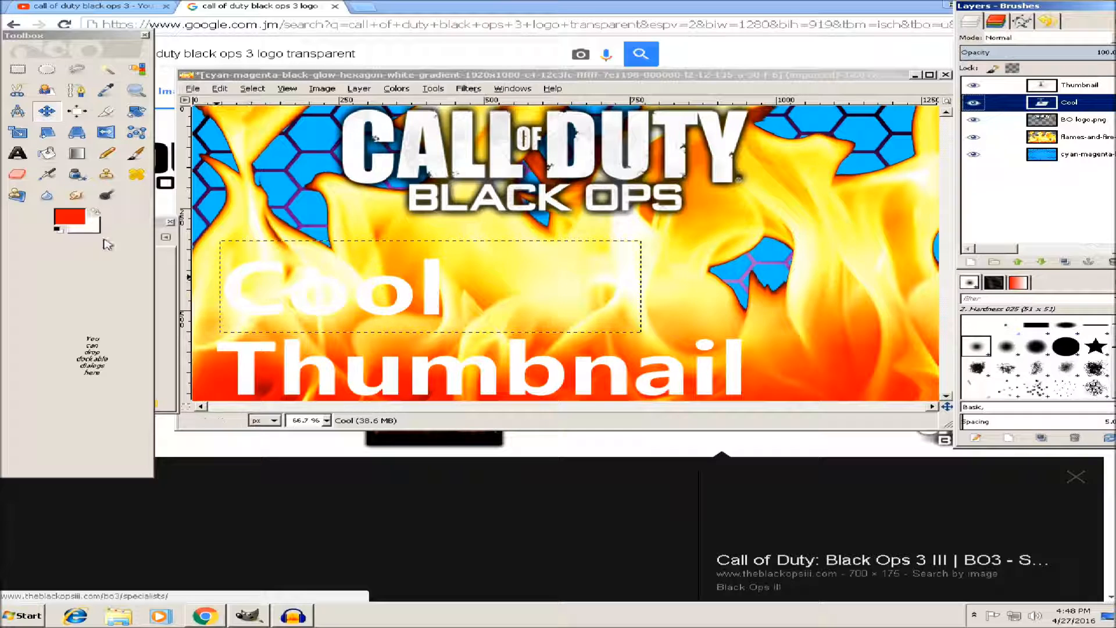
click(74, 219)
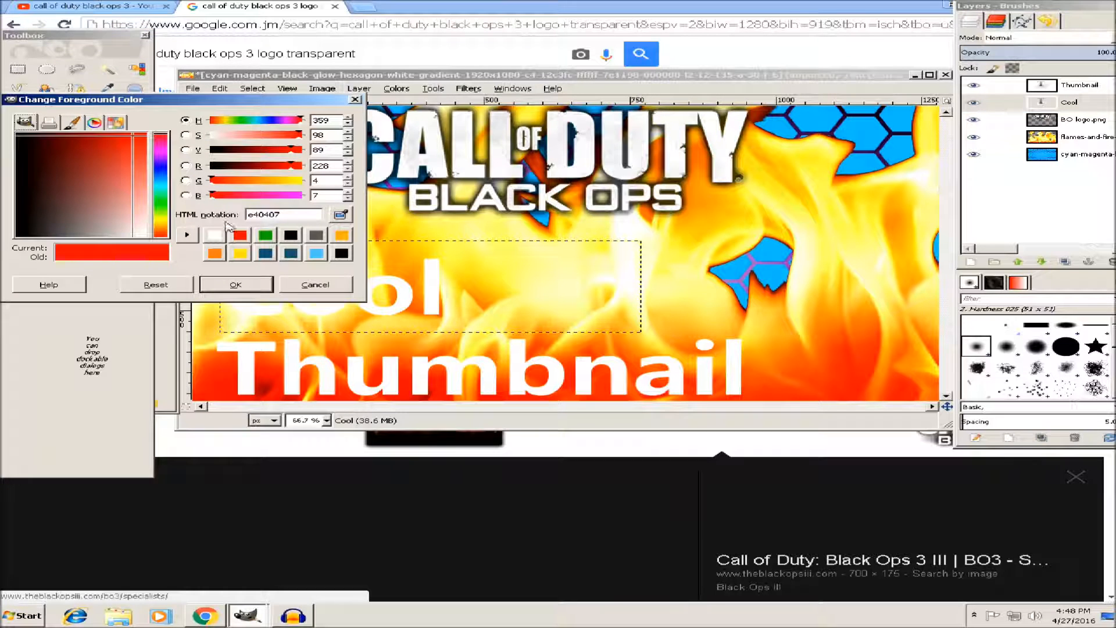
click(291, 235)
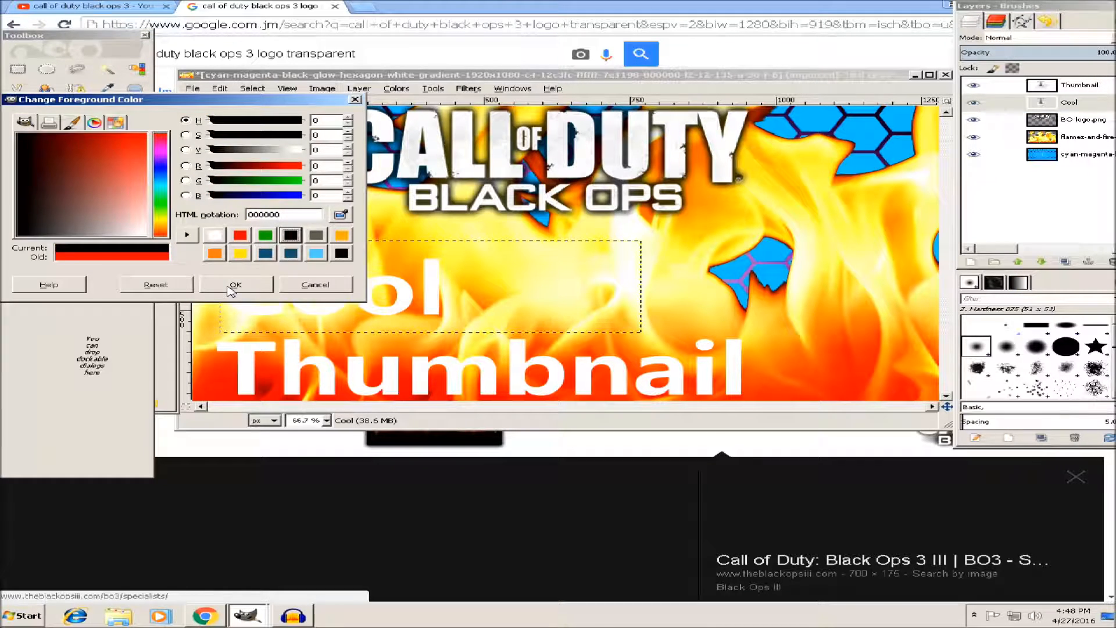
click(235, 284)
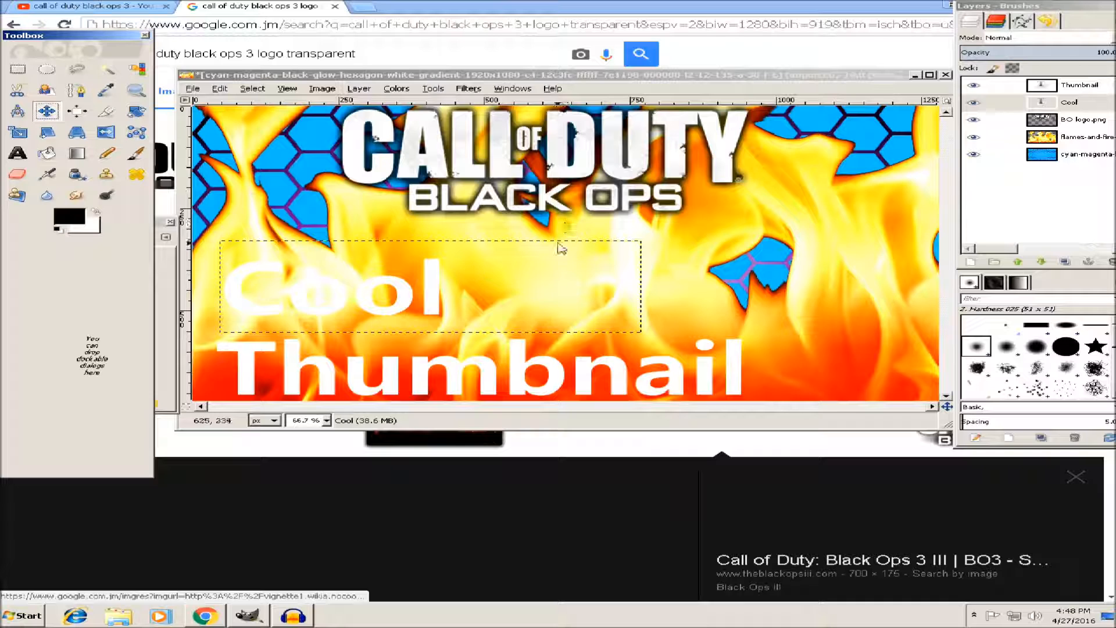
Step: Turn the Cool text layer's alpha into a selection and grow that selection by 3 px
click(1074, 105)
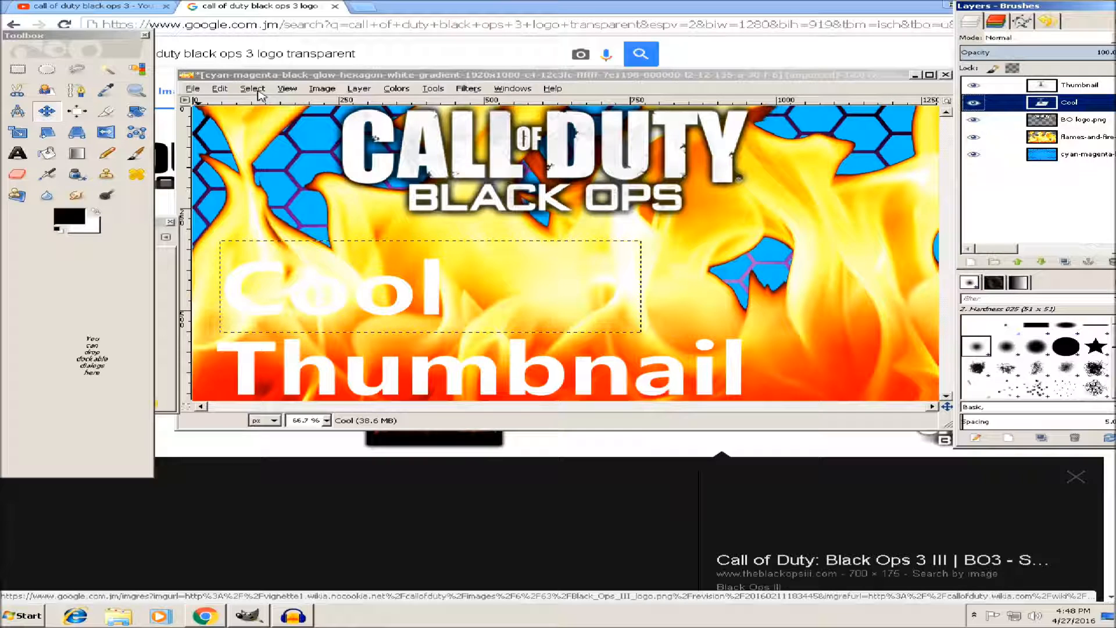
click(359, 89)
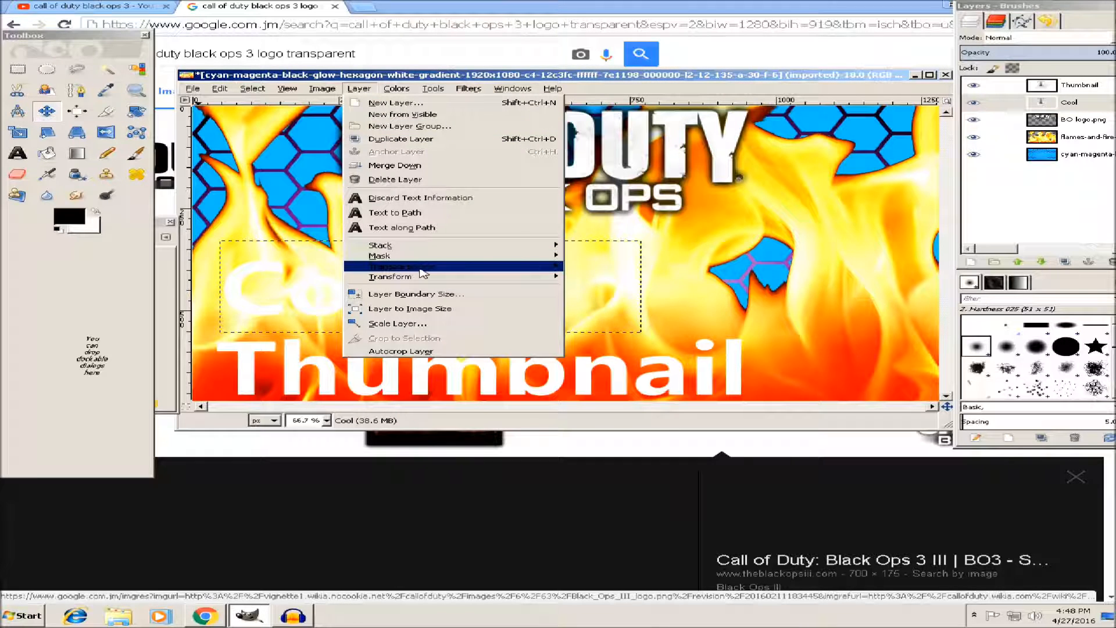
mouse_move(440, 272)
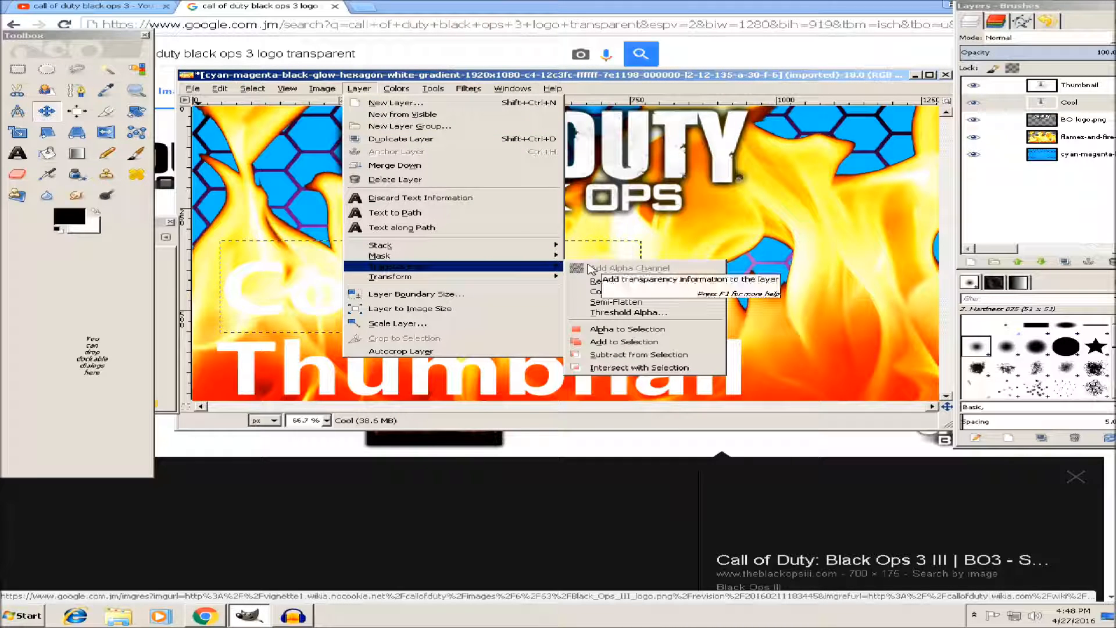
click(635, 333)
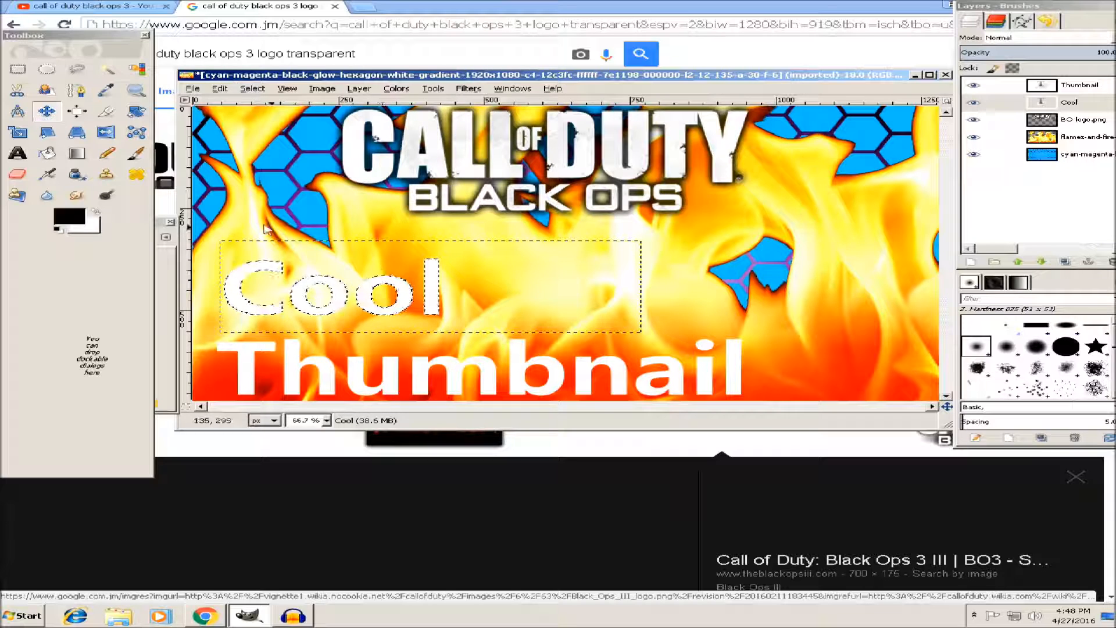
click(253, 89)
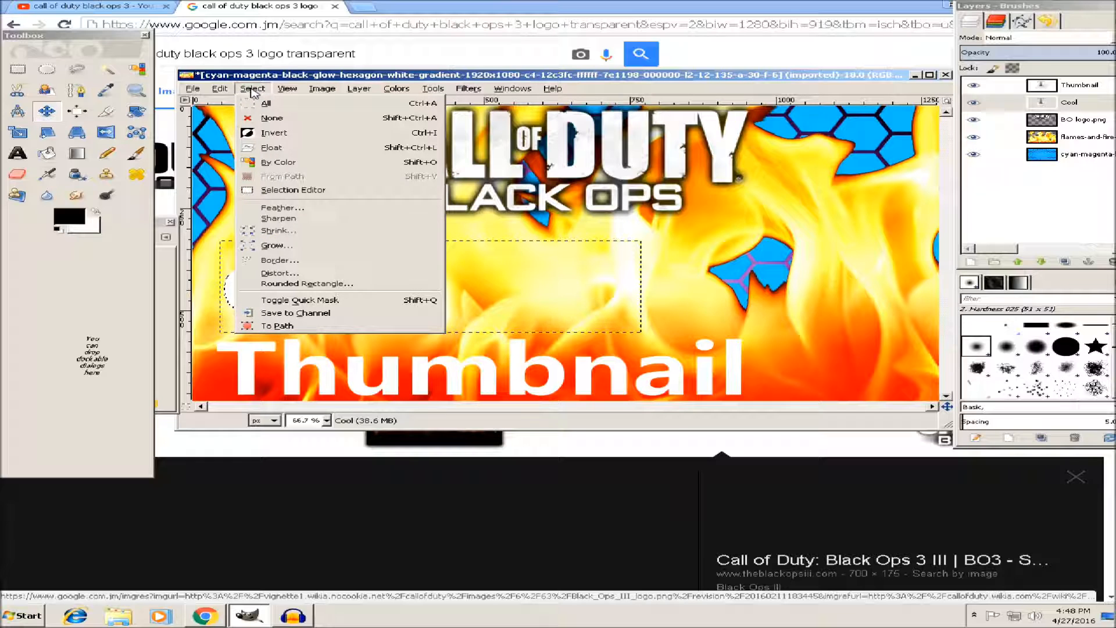
click(277, 246)
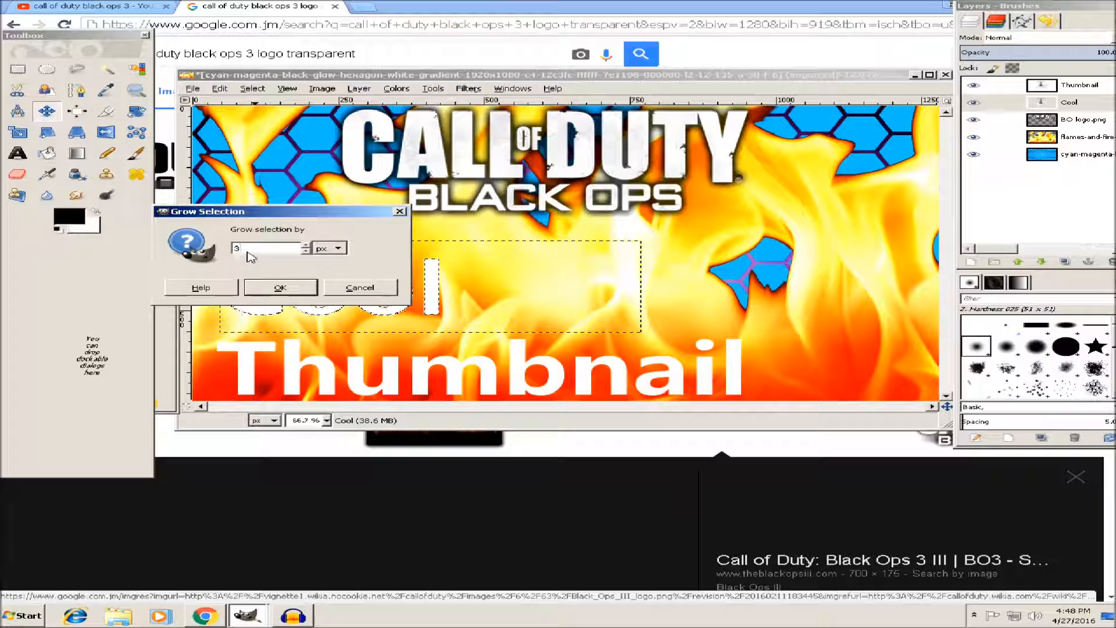
text(5)
click(280, 288)
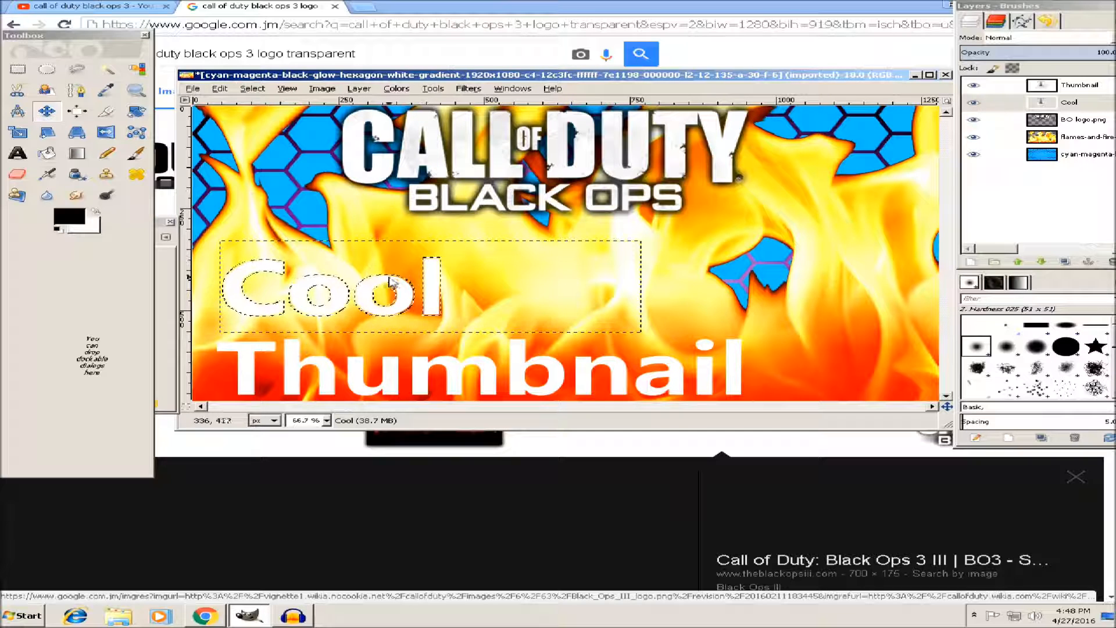
Step: Create a new transparent 1280 × 720 layer and place it directly beneath the Cool text layer
right_click(1009, 184)
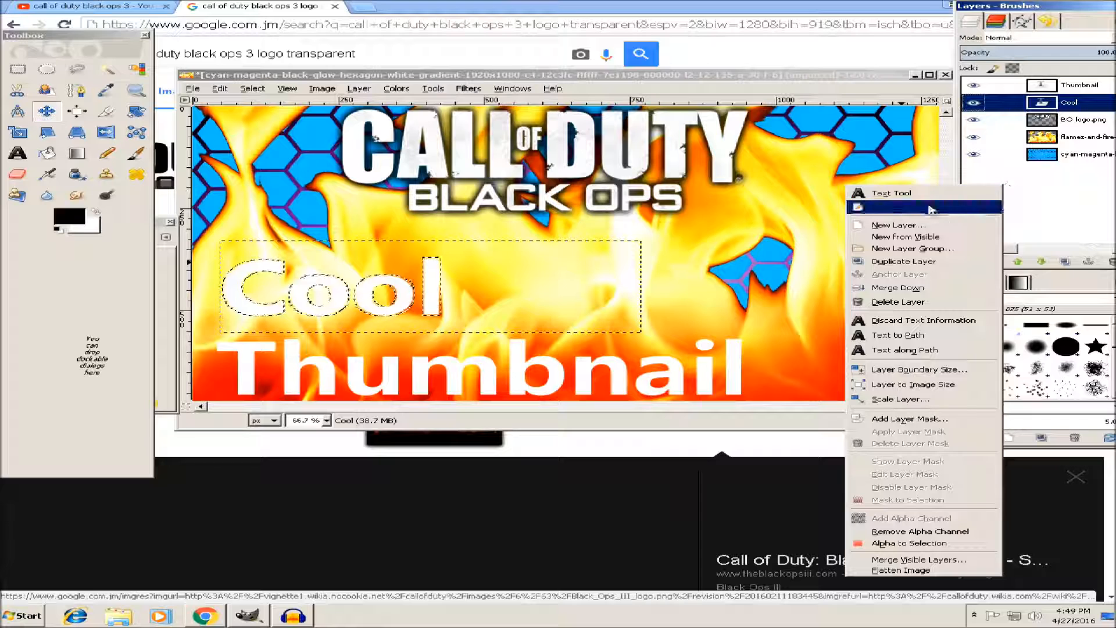
click(1058, 200)
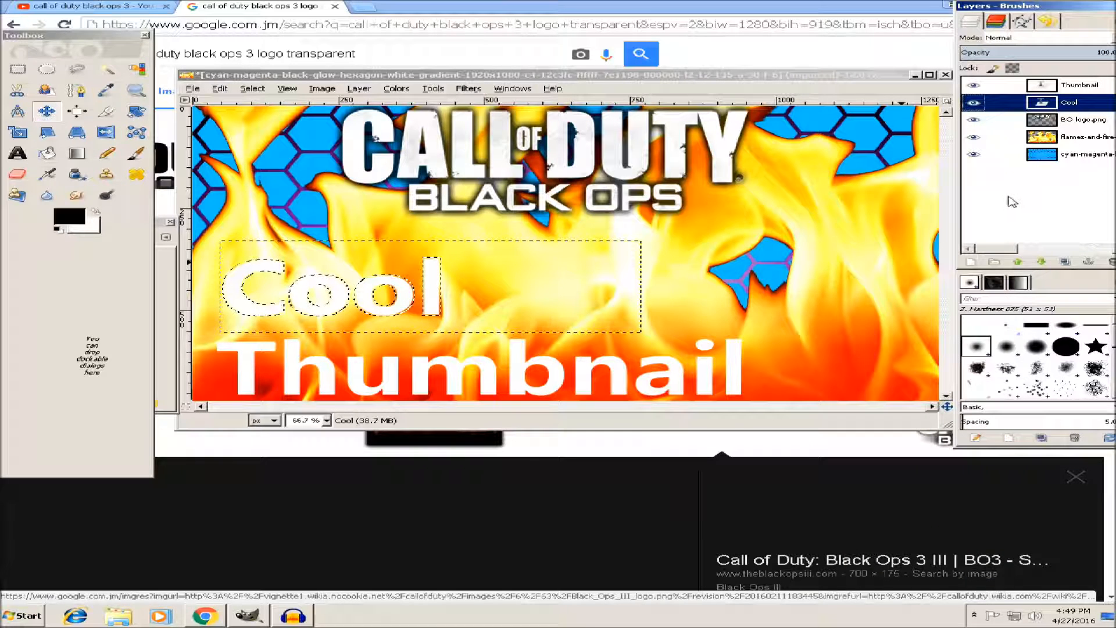
right_click(1026, 195)
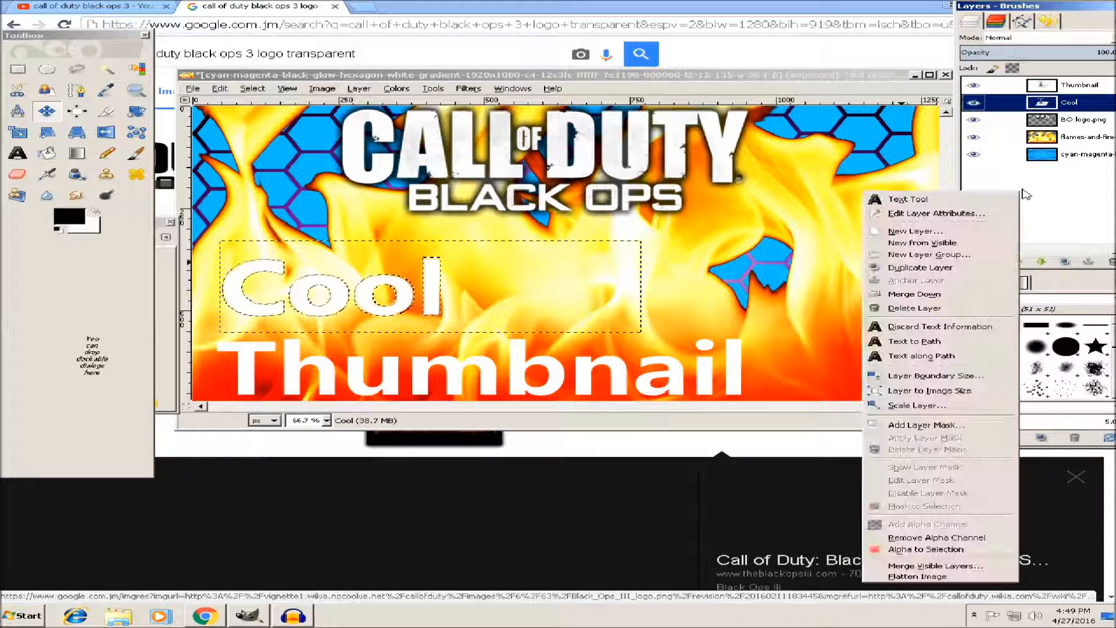
click(914, 232)
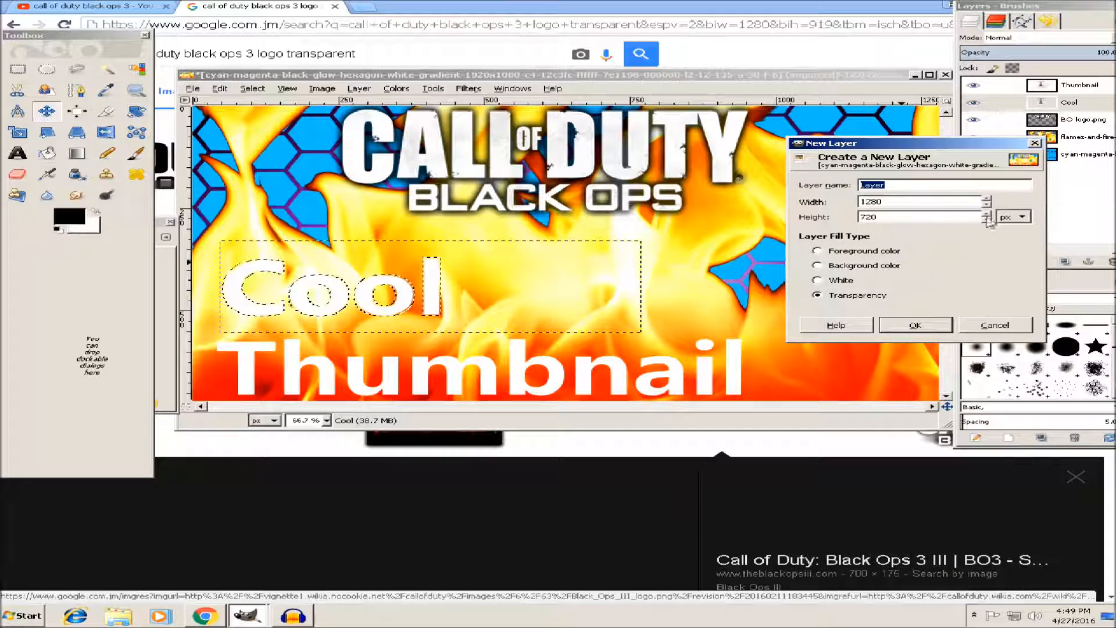
click(915, 325)
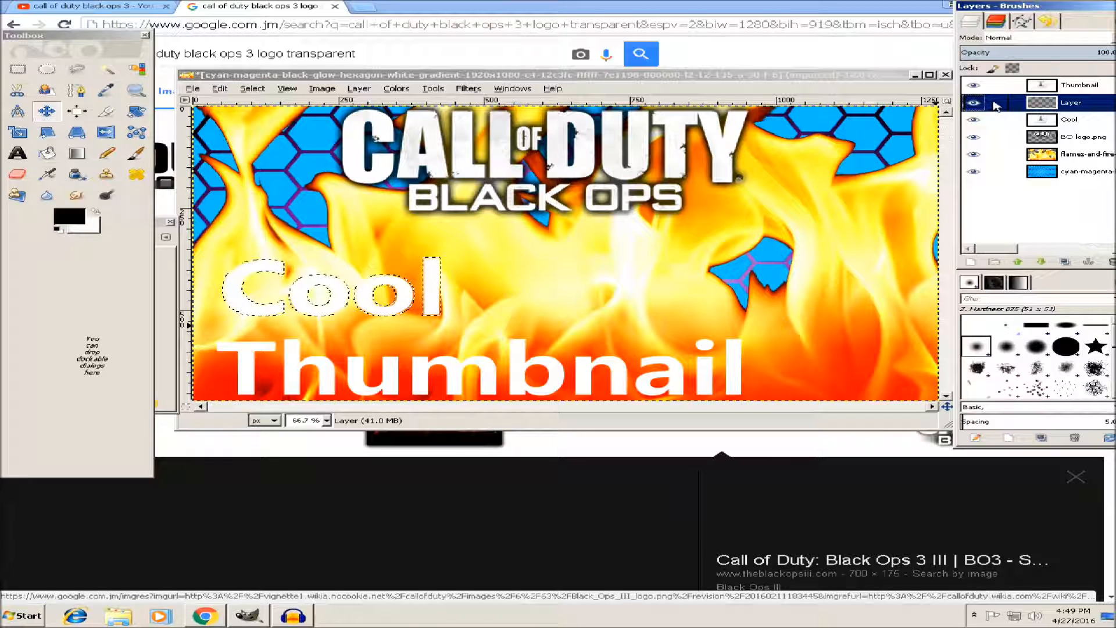
drag(995, 102, 988, 129)
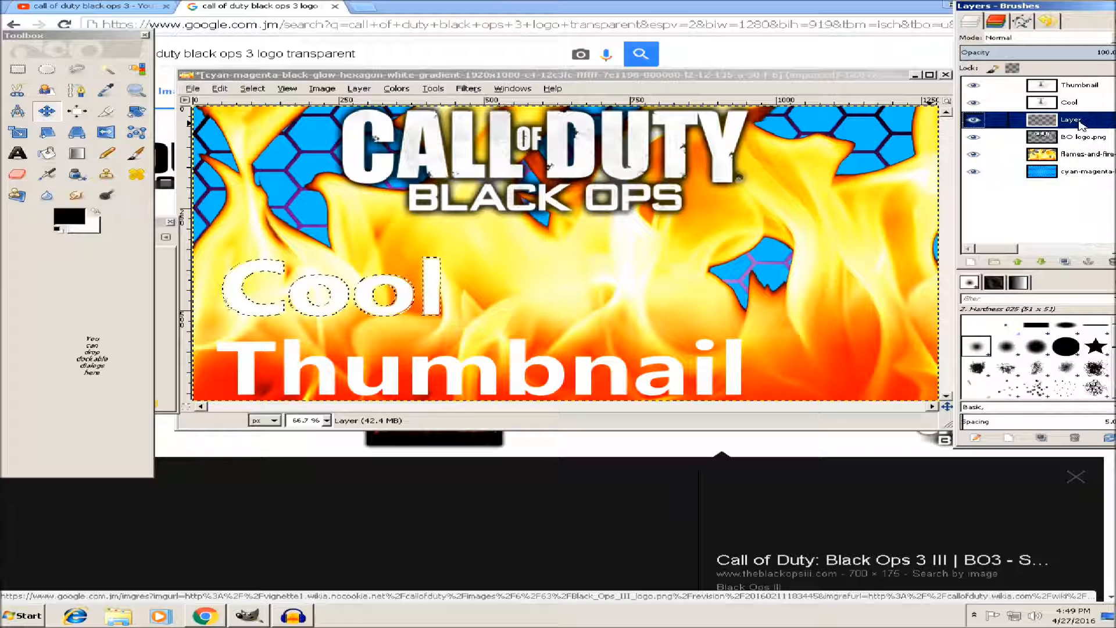
Step: Fill the grown Cool selection with the black foreground colour on the new layer and clear the selection
click(220, 88)
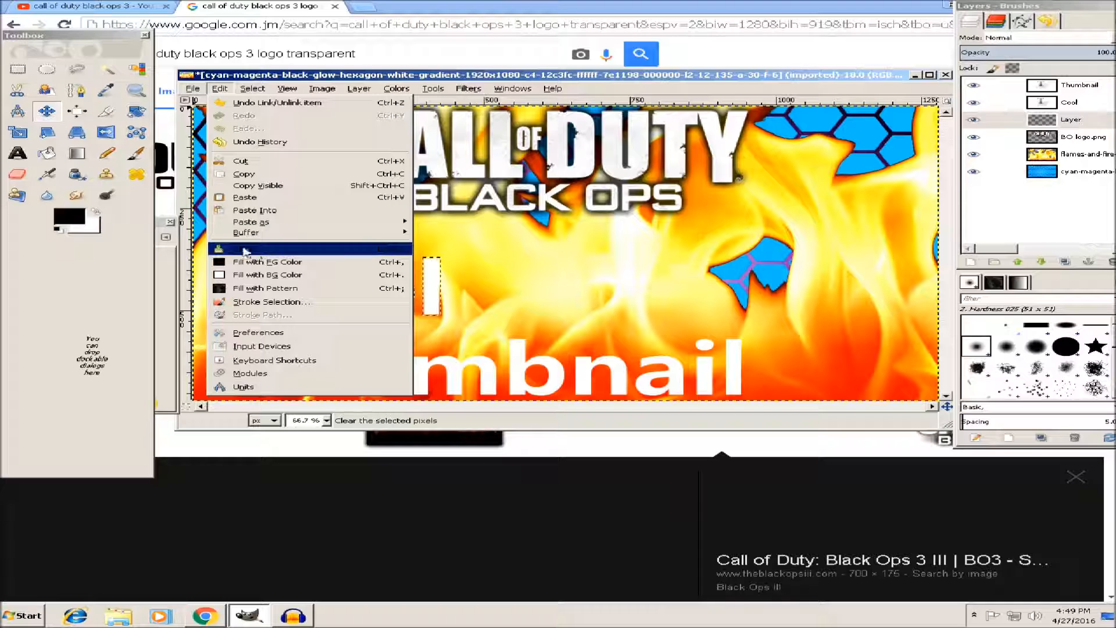
click(270, 263)
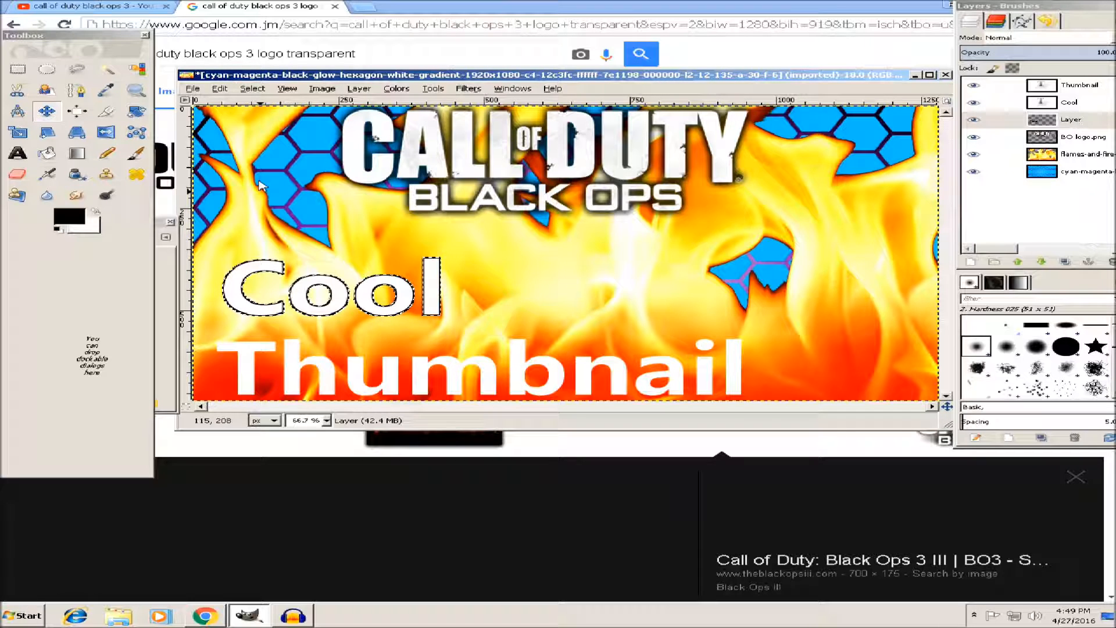
click(252, 89)
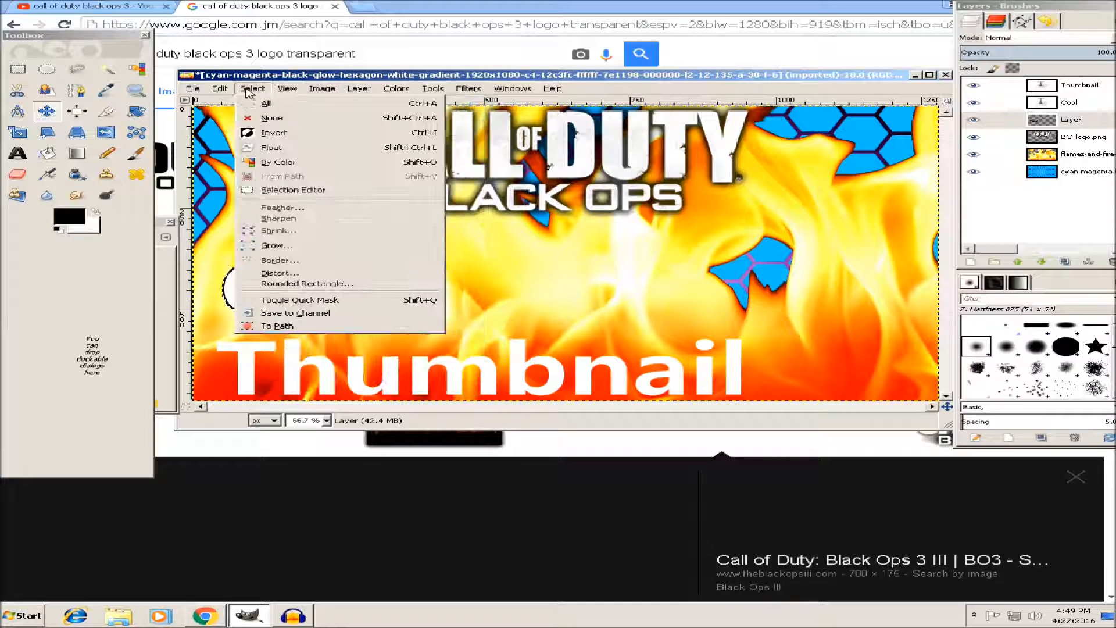
click(257, 120)
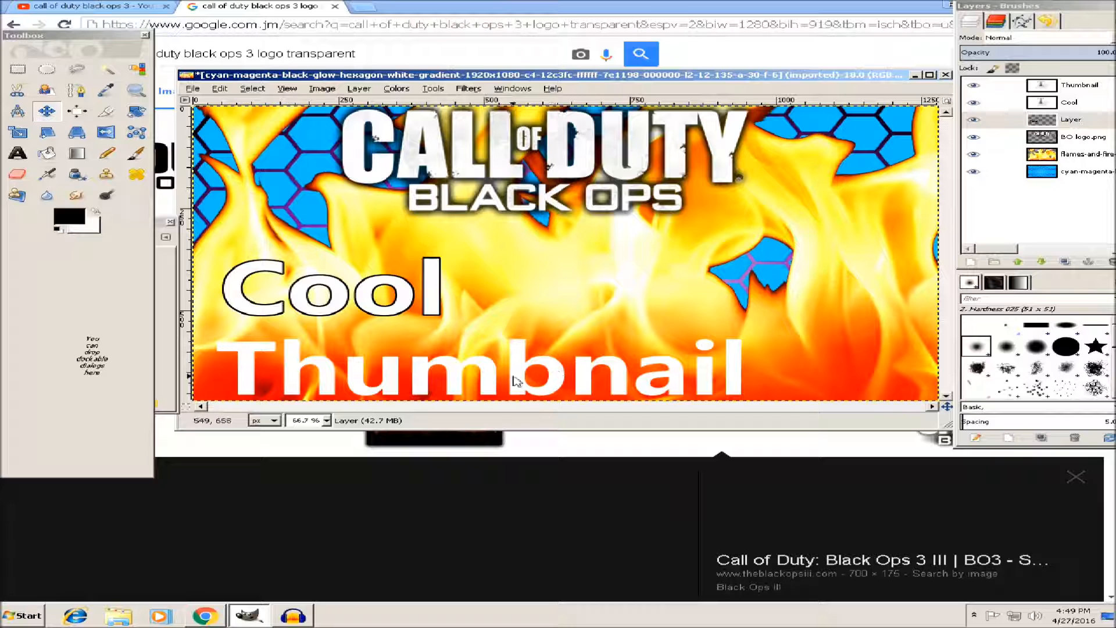
Step: Turn the Thumbnail text layer's alpha into a selection and grow that selection by 3 px
click(1076, 87)
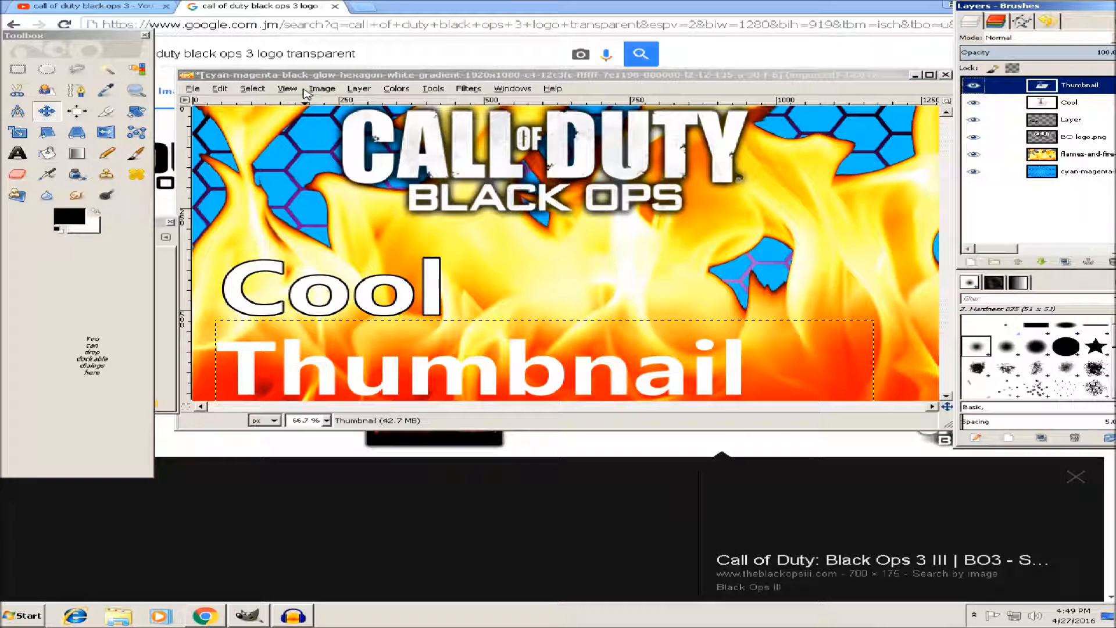
click(363, 91)
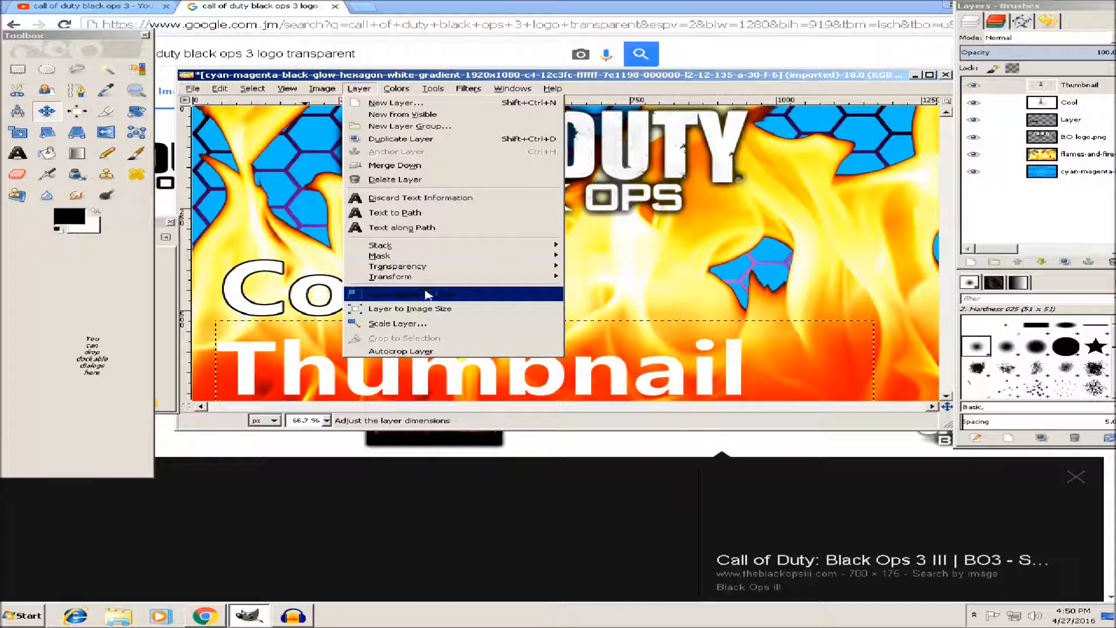
mouse_move(423, 268)
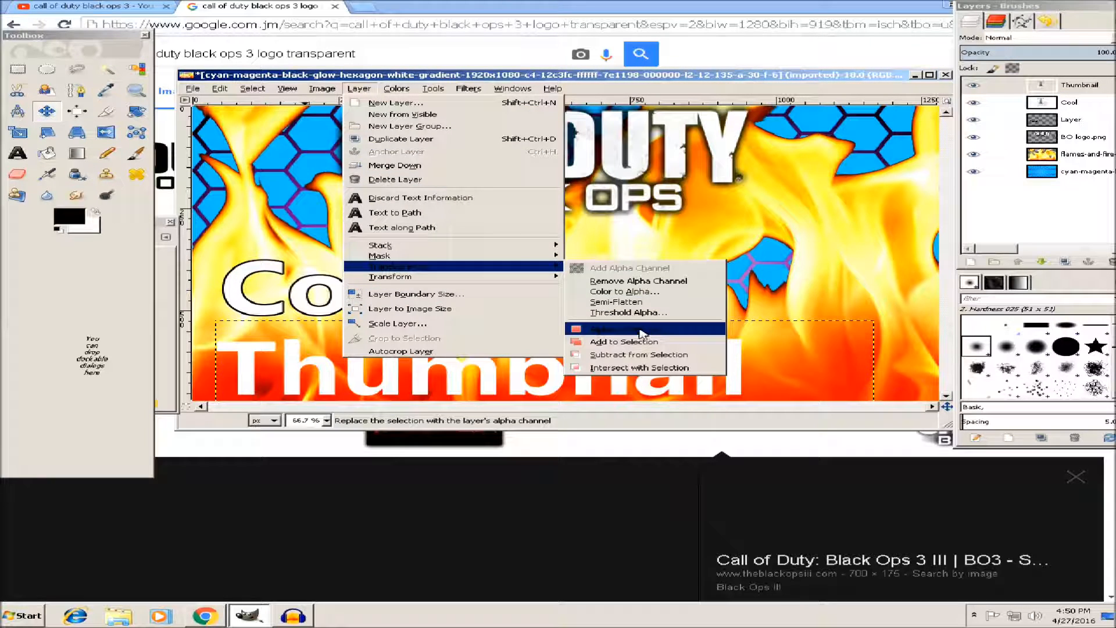
click(584, 329)
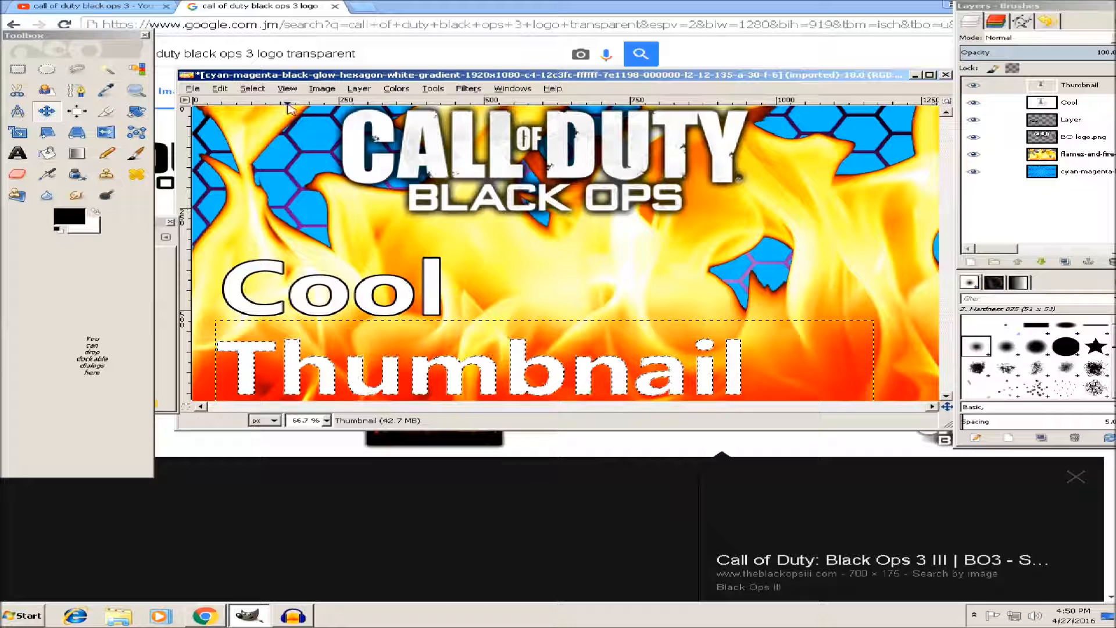
click(253, 88)
click(269, 251)
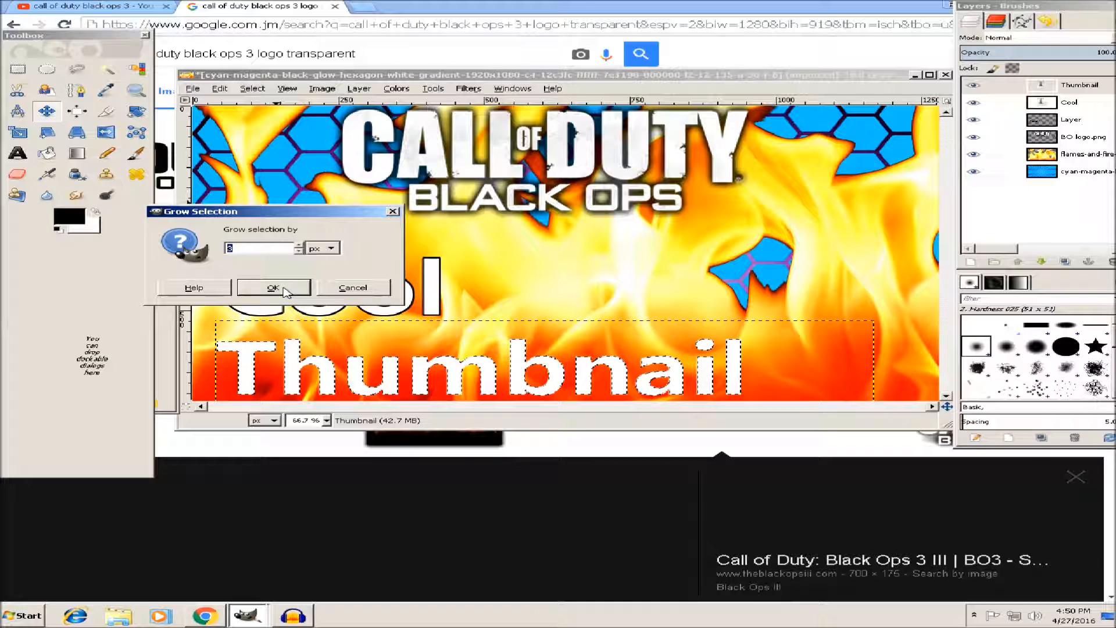
click(273, 288)
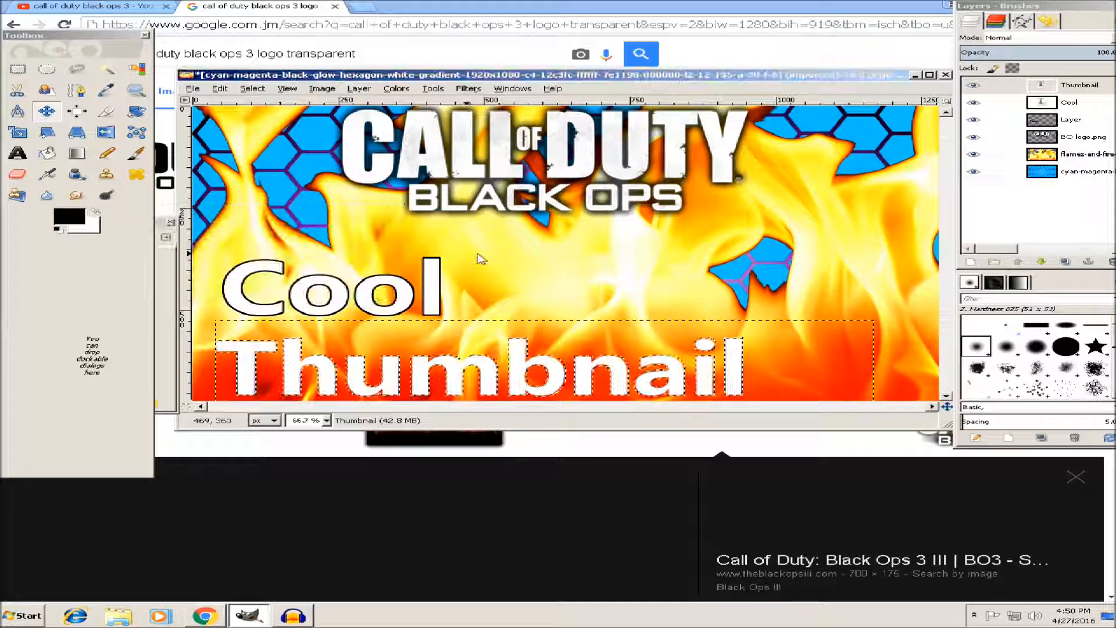
Step: Create another transparent 1280 × 720 layer and place it directly beneath the Thumbnail text layer
right_click(981, 202)
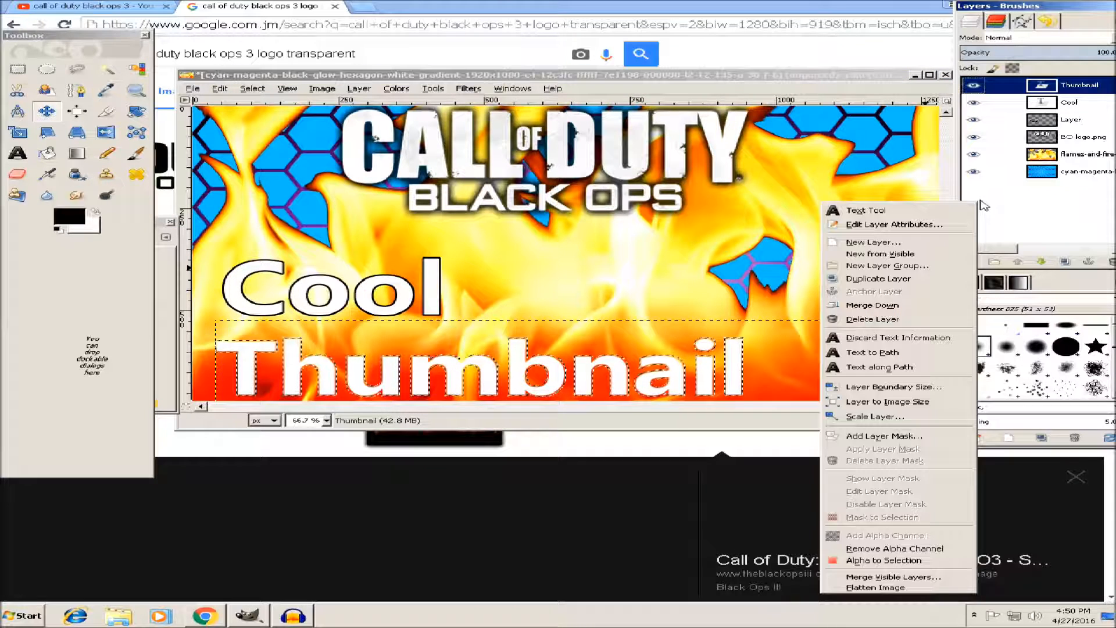
click(878, 246)
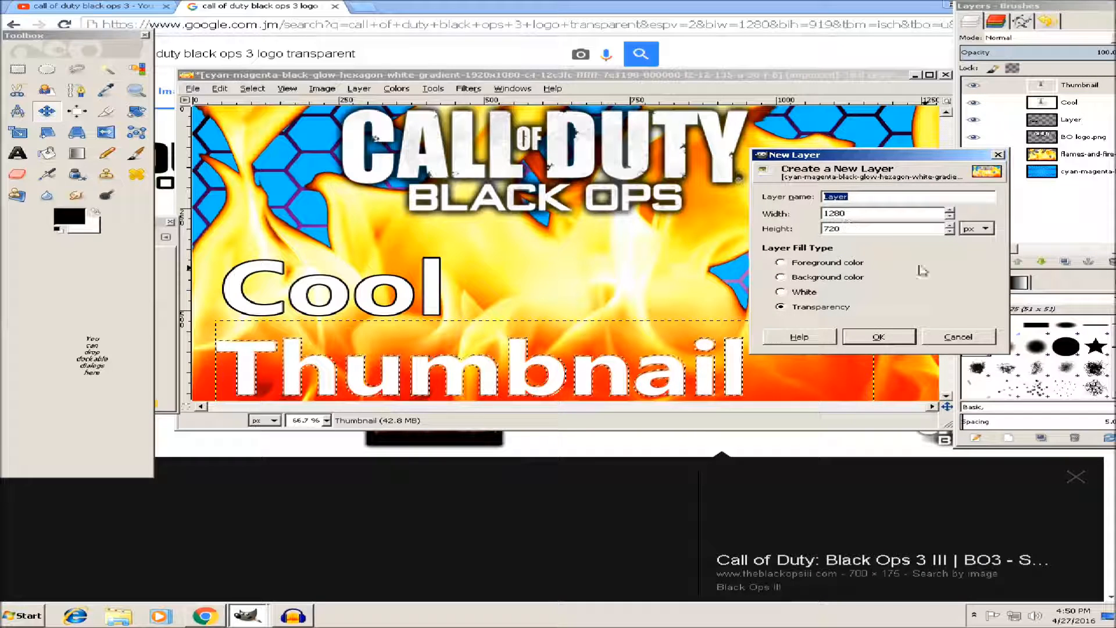
click(879, 337)
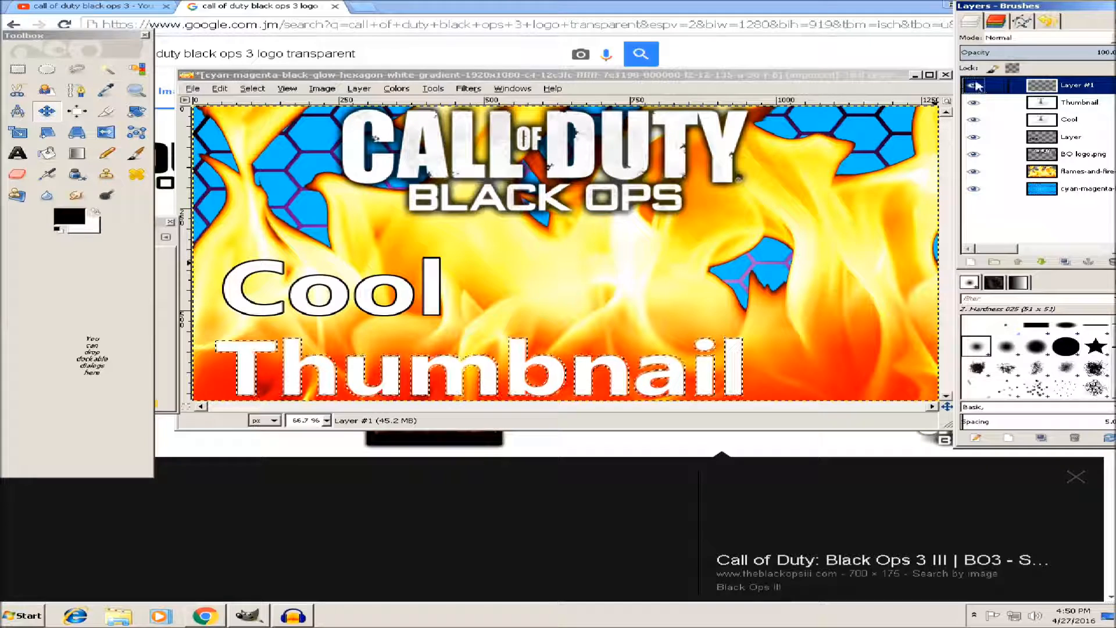
drag(973, 87, 980, 107)
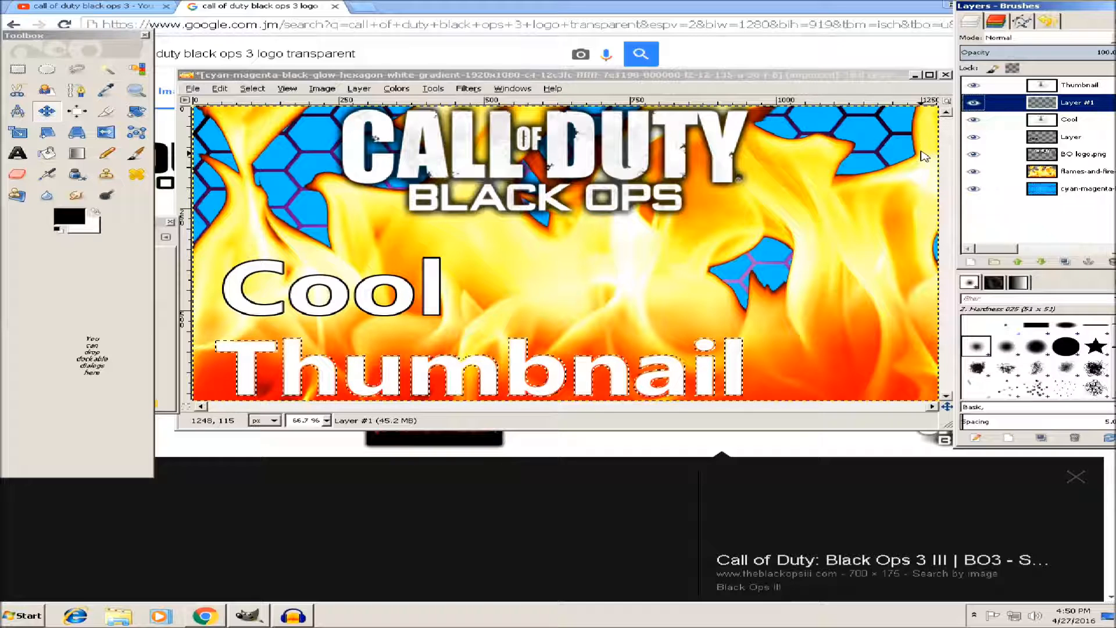
Step: Compare the new layer beneath Thumbnail with the outline layer beneath Cool by hiding and showing each again
click(977, 105)
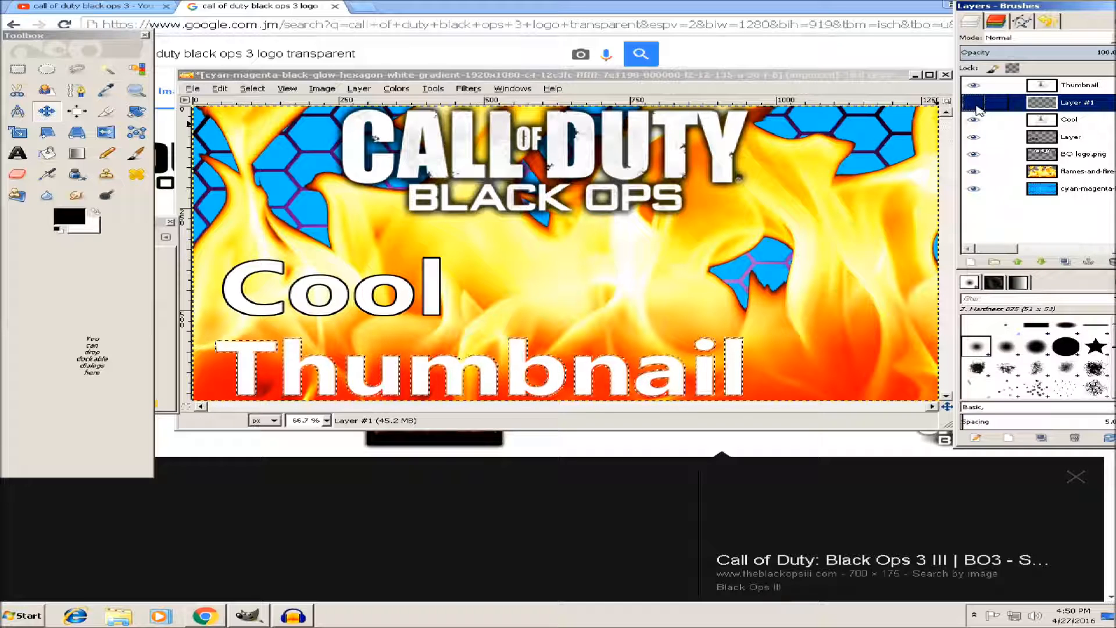
click(975, 104)
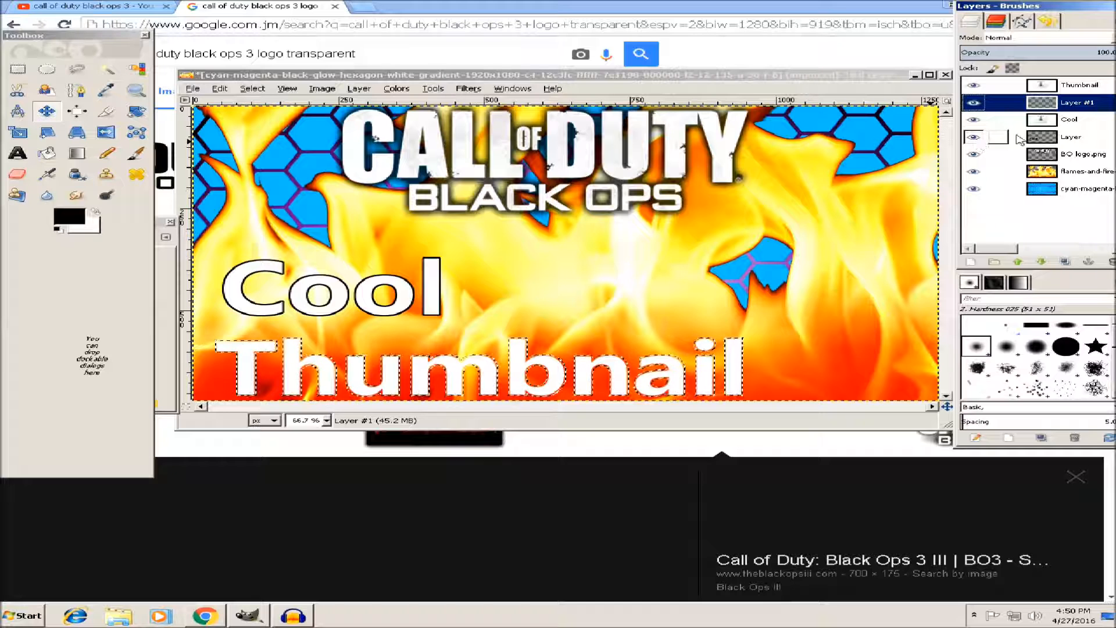
click(974, 137)
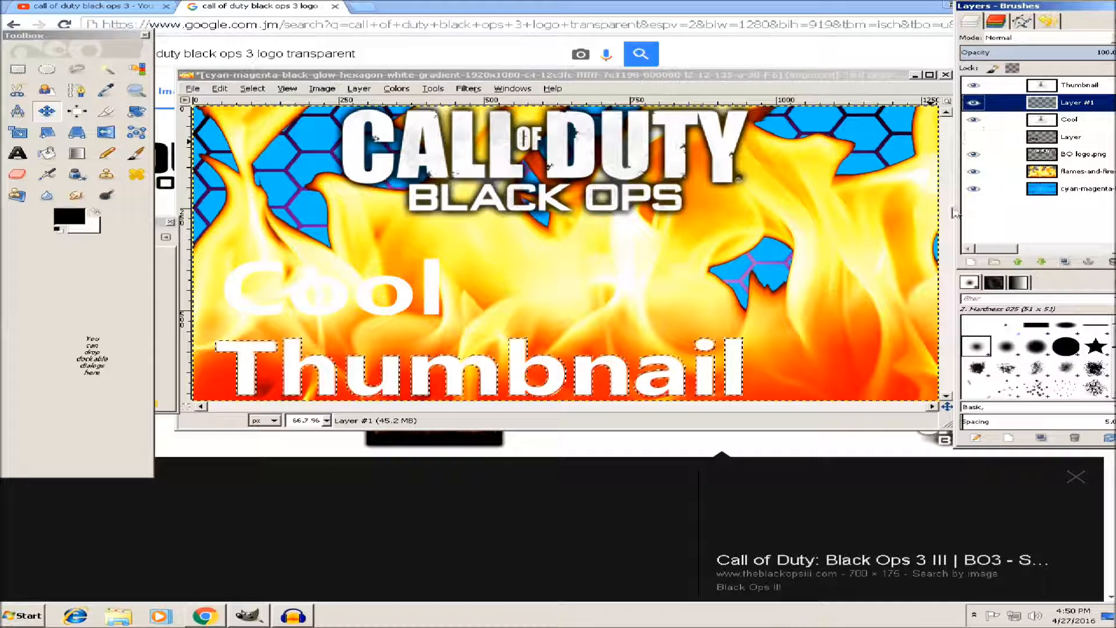
click(974, 138)
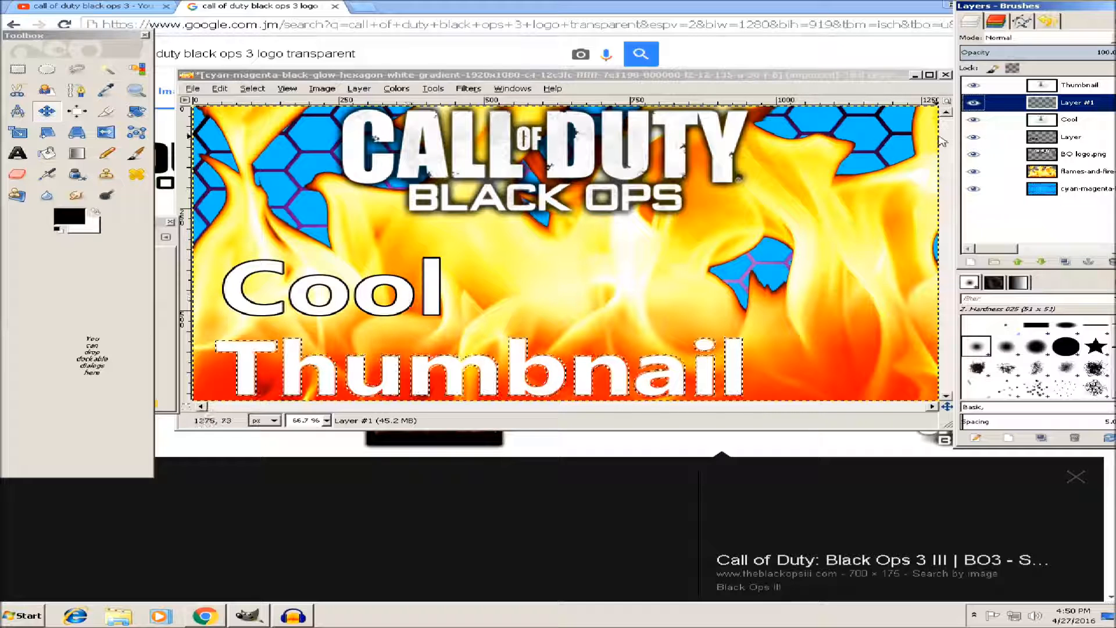
click(975, 105)
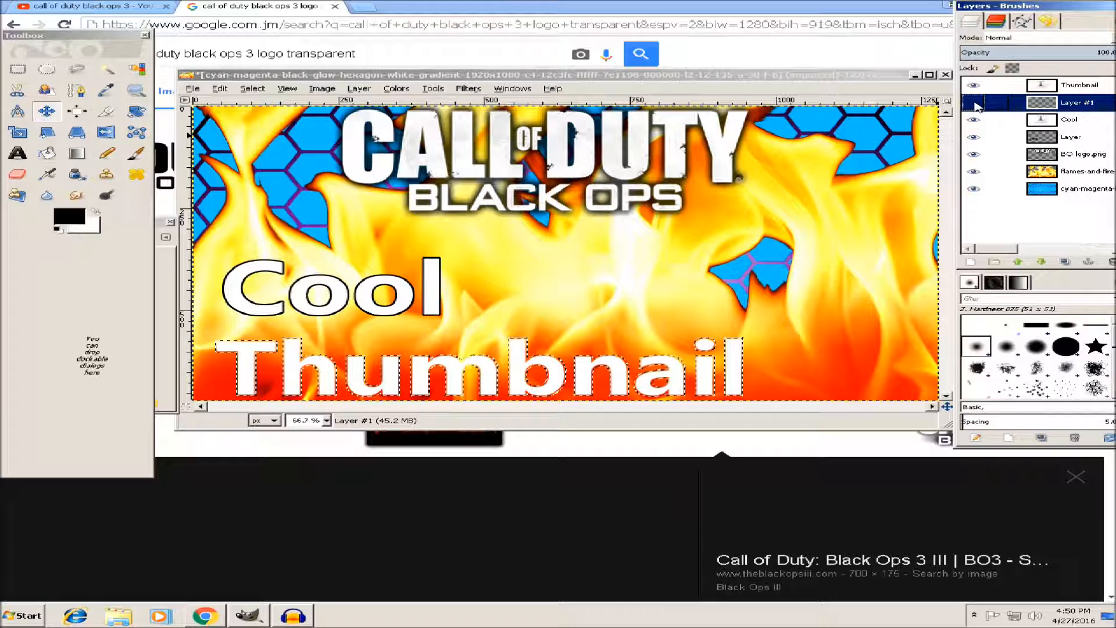
click(974, 103)
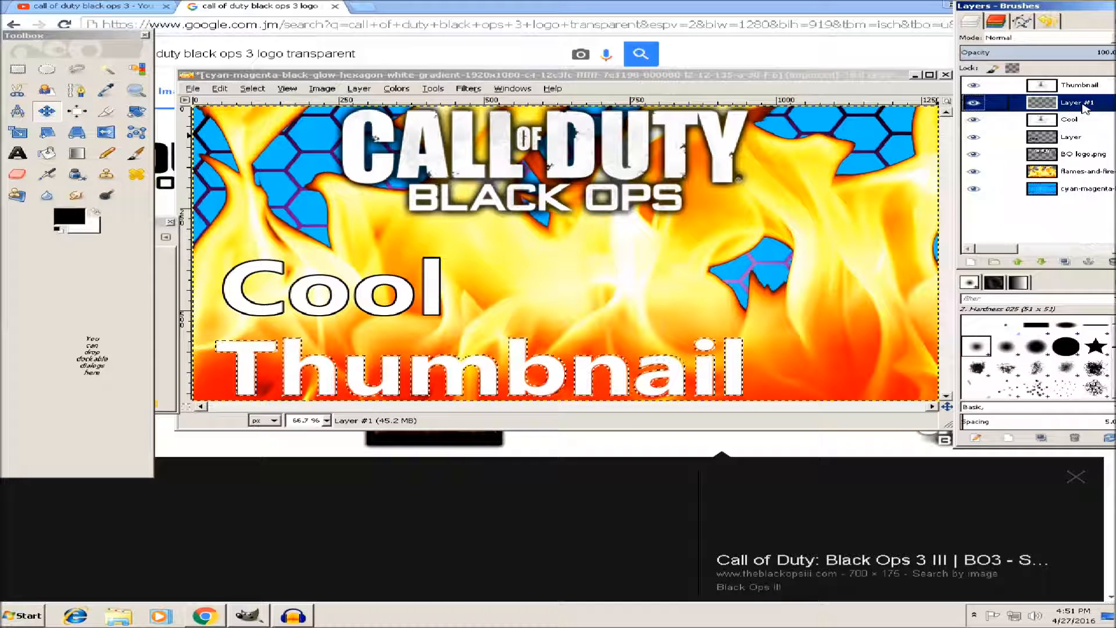
Step: Fill the grown Thumbnail selection with the black foreground colour on the layer beneath that text
click(220, 88)
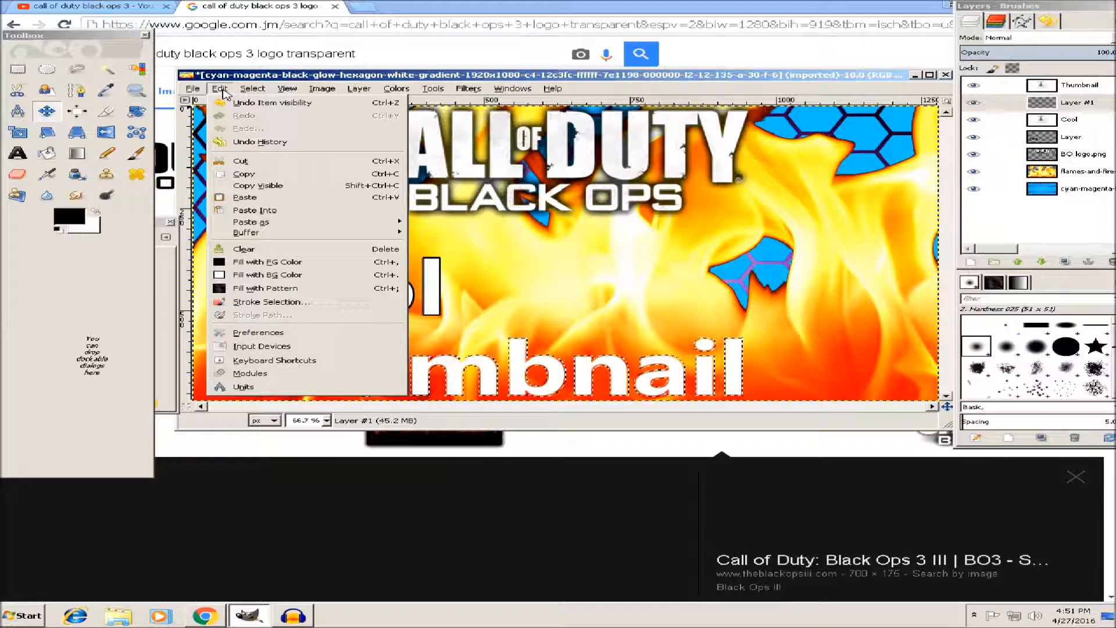
click(266, 274)
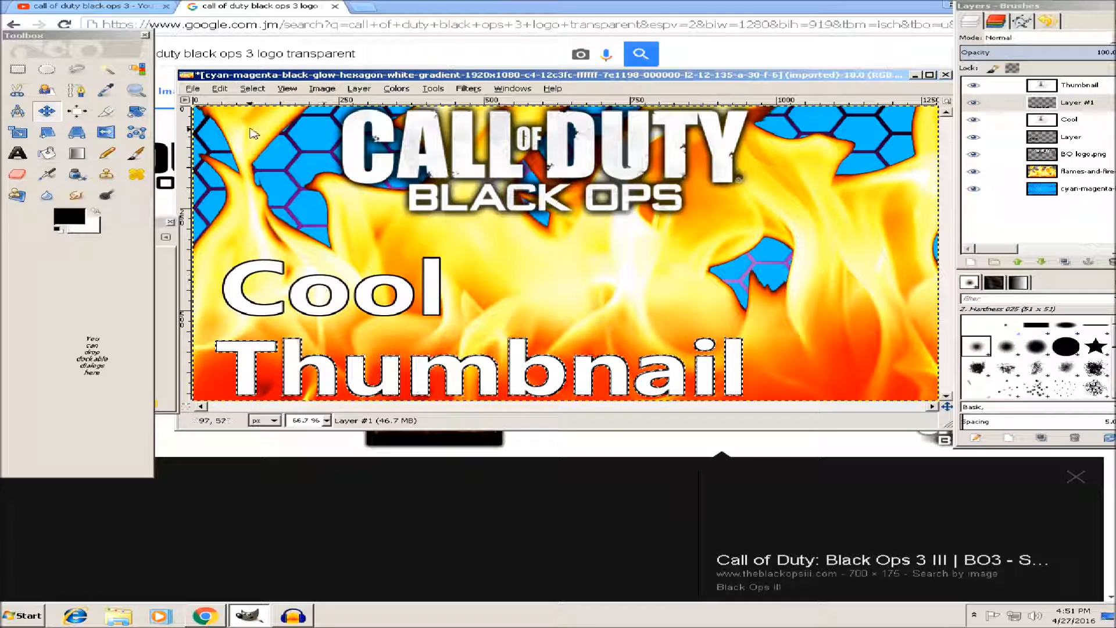
Step: Clear the current selection and activate the Blend tool
click(253, 88)
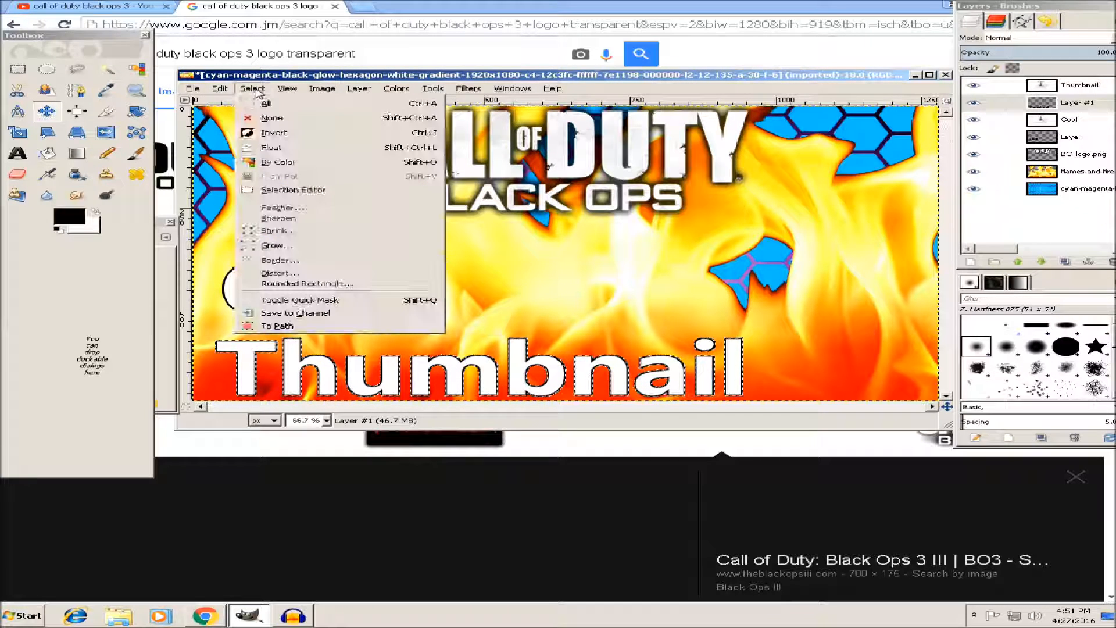
click(274, 119)
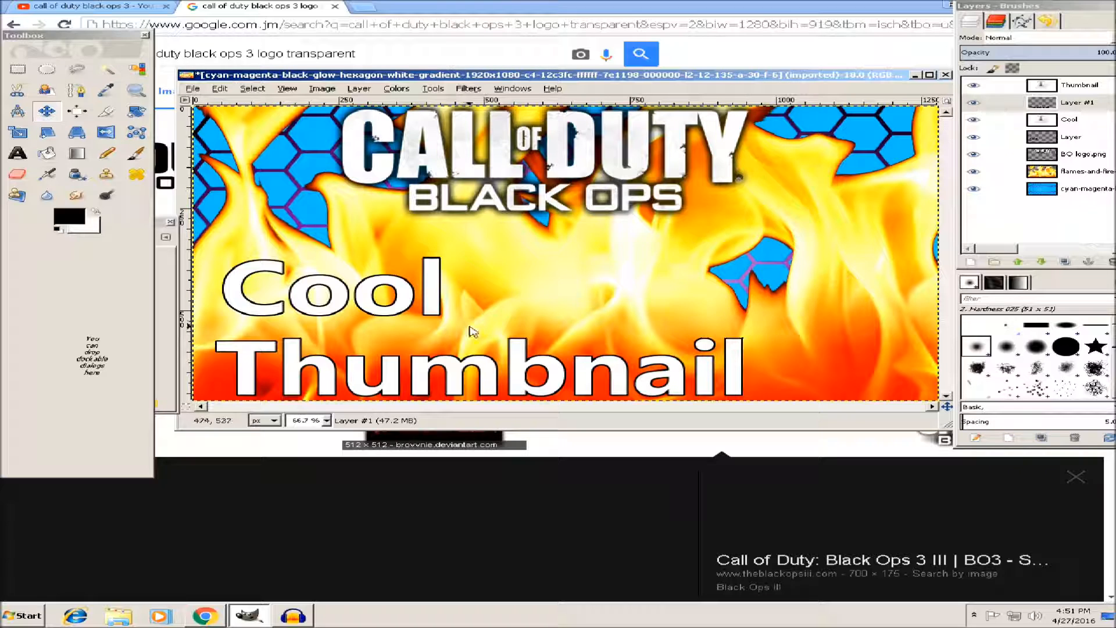
click(160, 225)
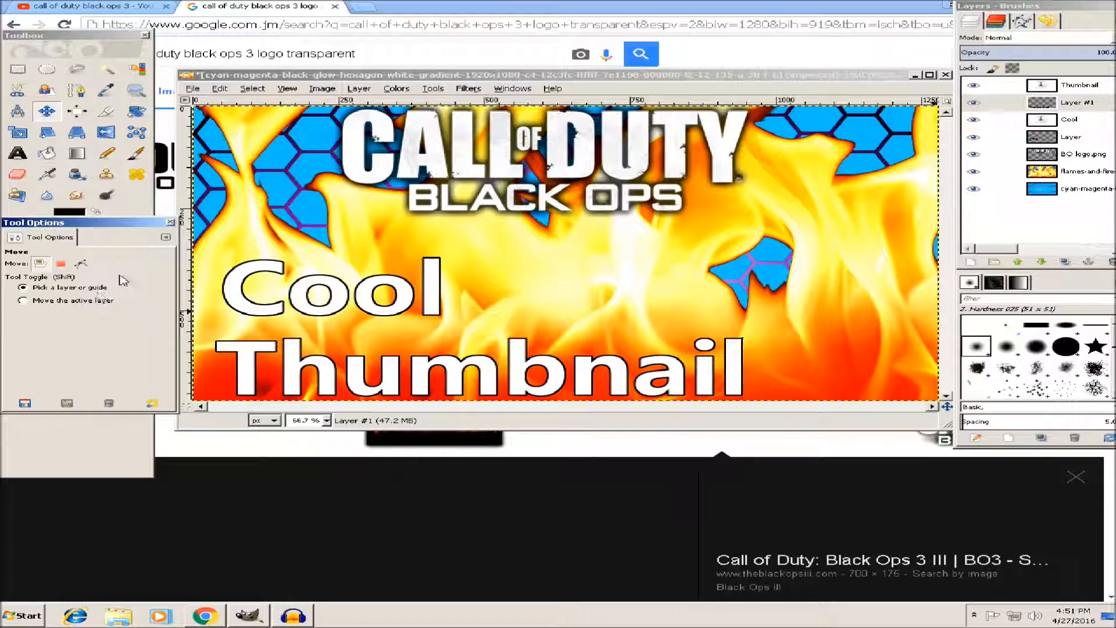
click(76, 156)
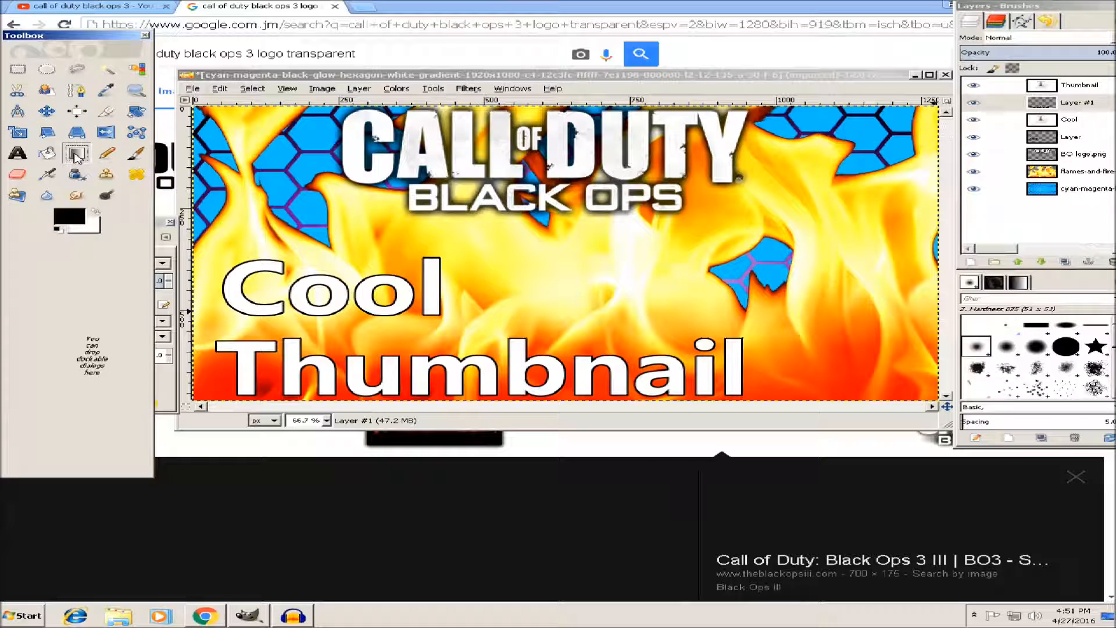
click(158, 252)
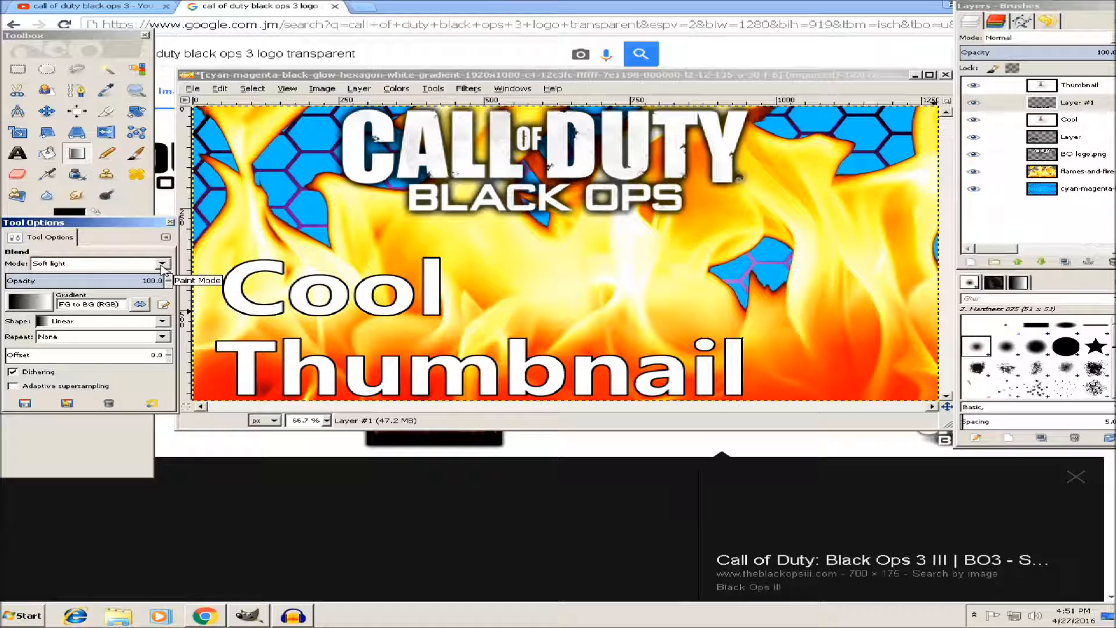
Step: Set the foreground colour to the green swatch from the colour palette
click(82, 36)
click(78, 225)
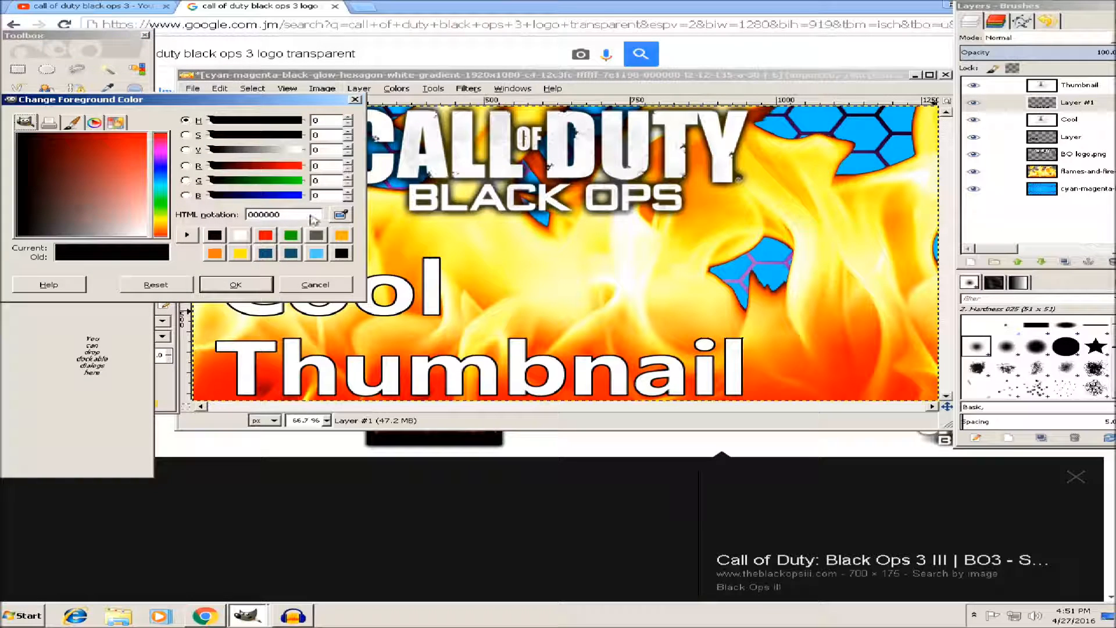
click(290, 235)
click(235, 285)
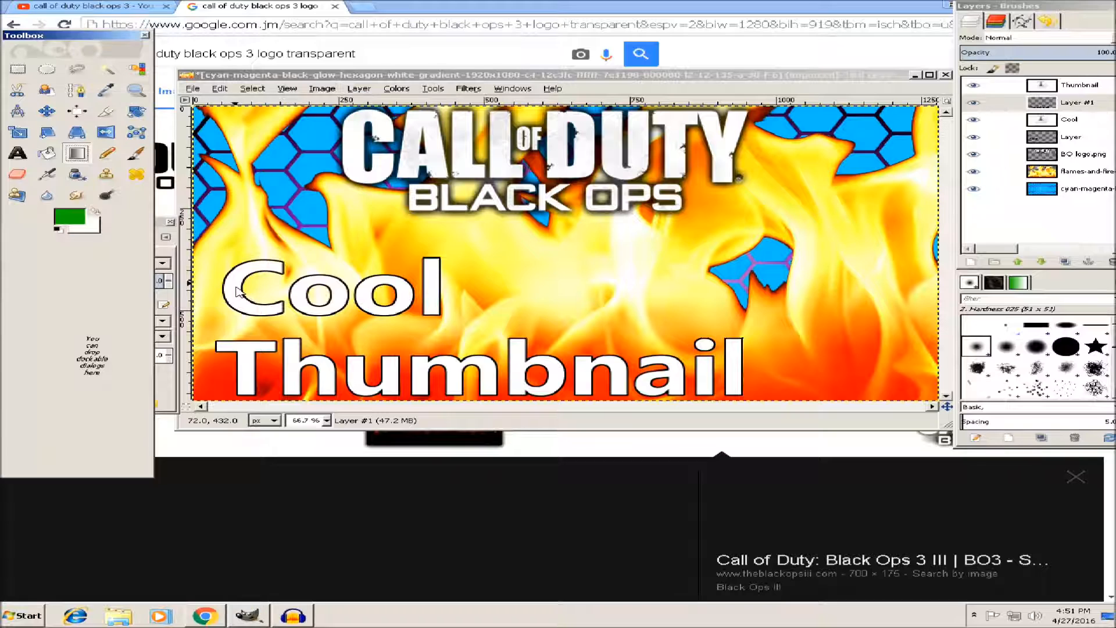
click(163, 229)
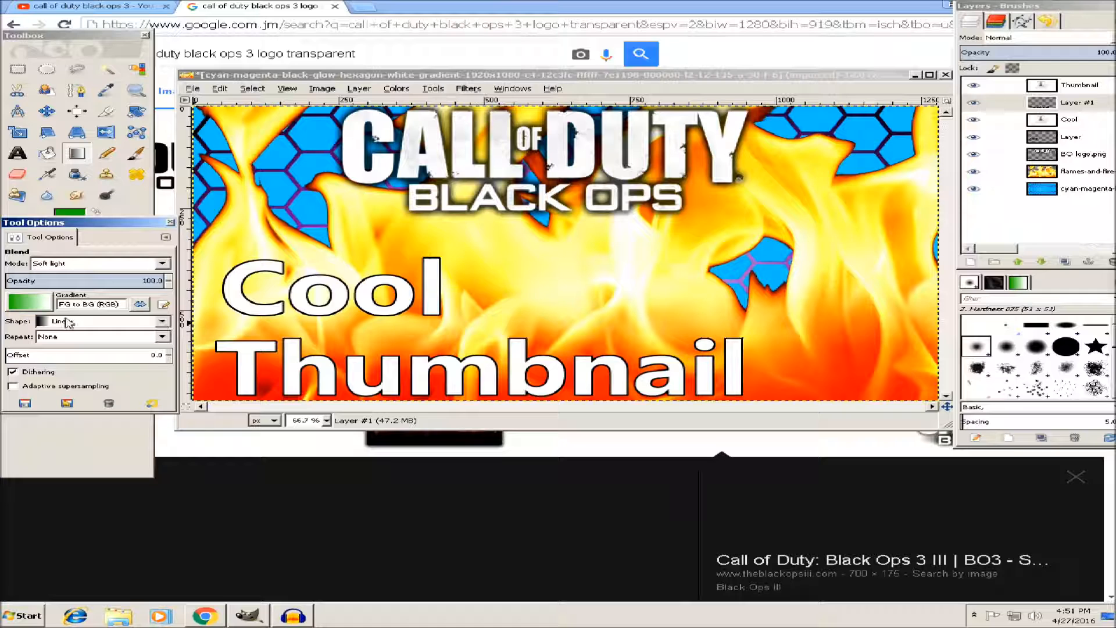
click(162, 321)
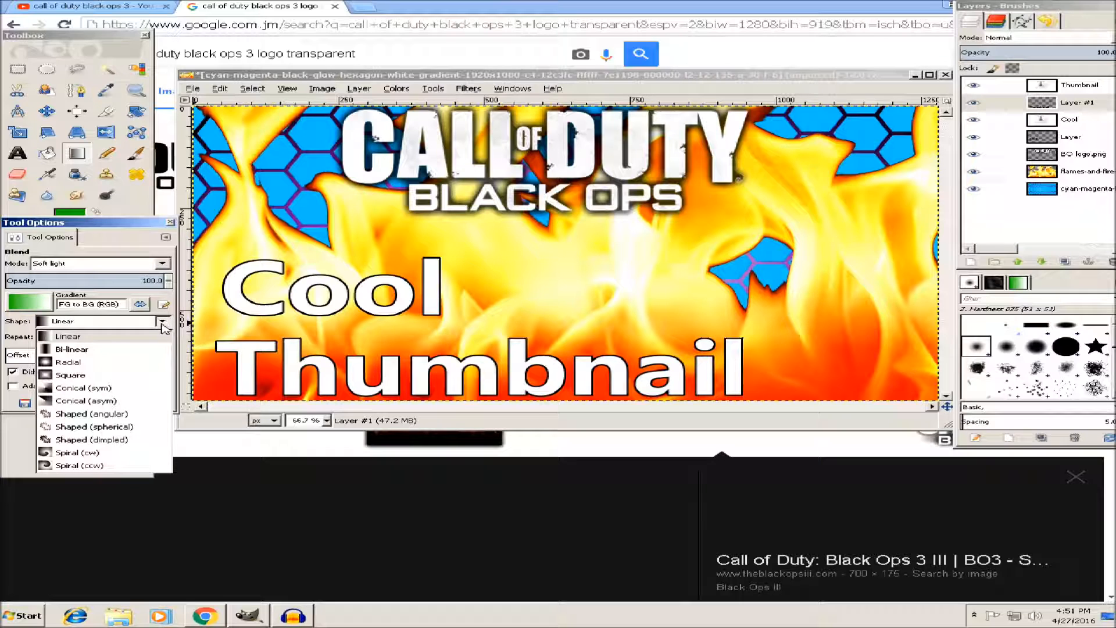
click(163, 323)
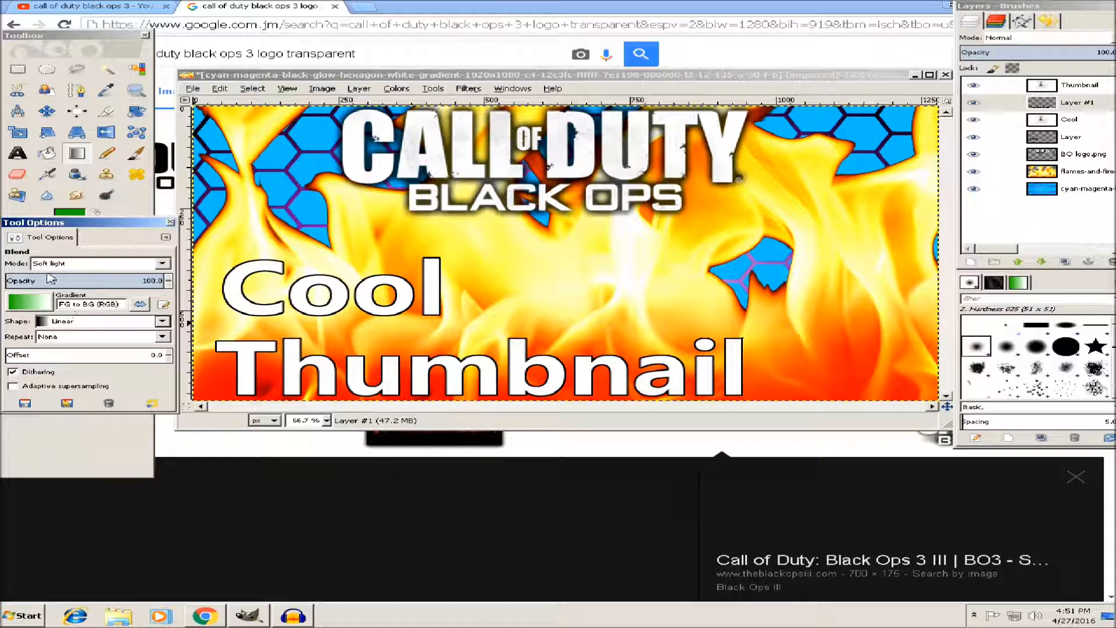
click(162, 266)
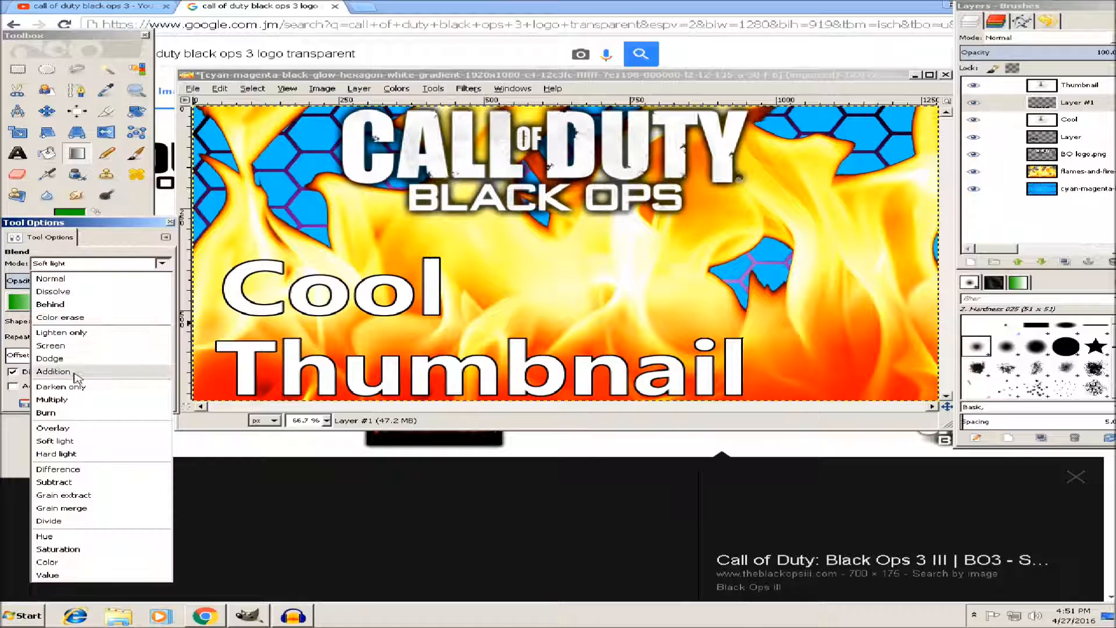
click(165, 273)
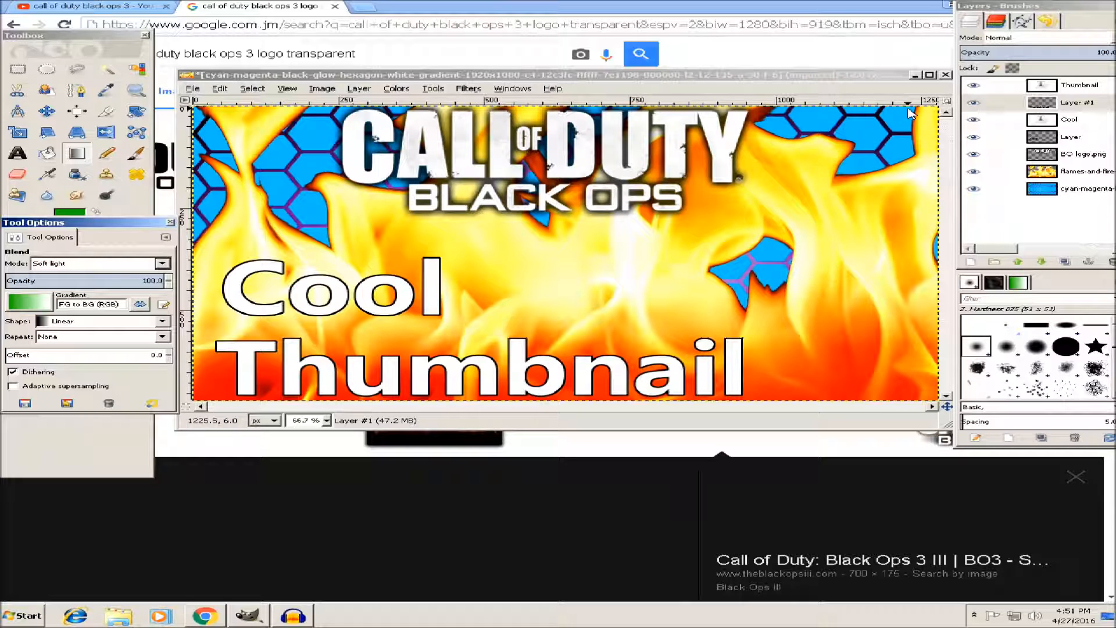
Step: Apply a linear FG to BG gradient in Soft light mode upward from the bottom of the Thumbnail text, making its lower half green
click(1079, 85)
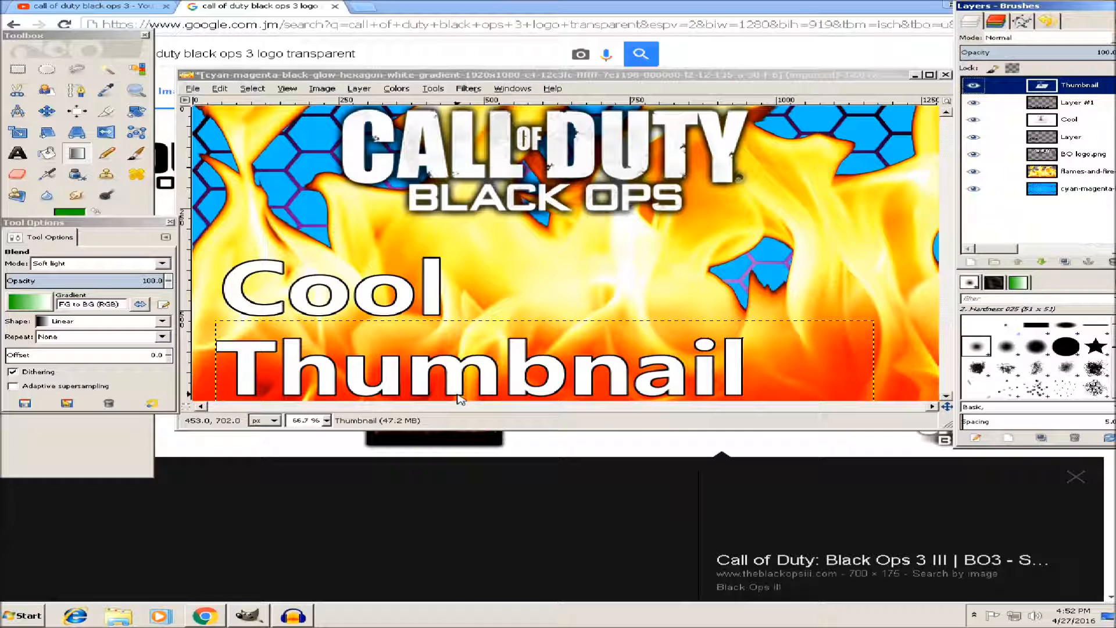
drag(458, 399, 452, 363)
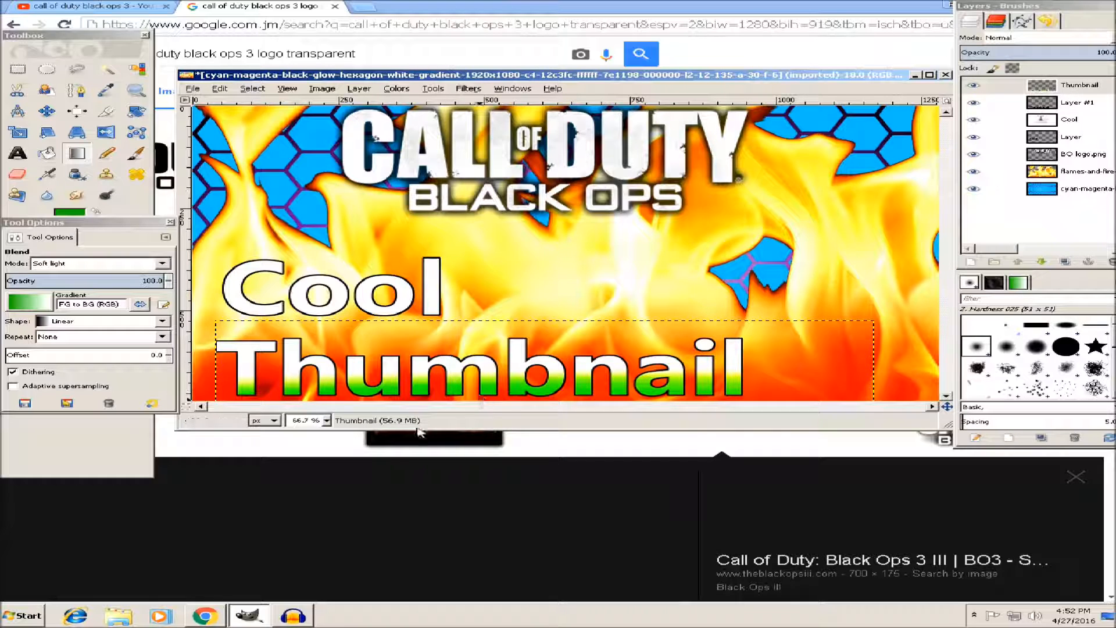
drag(245, 385, 241, 372)
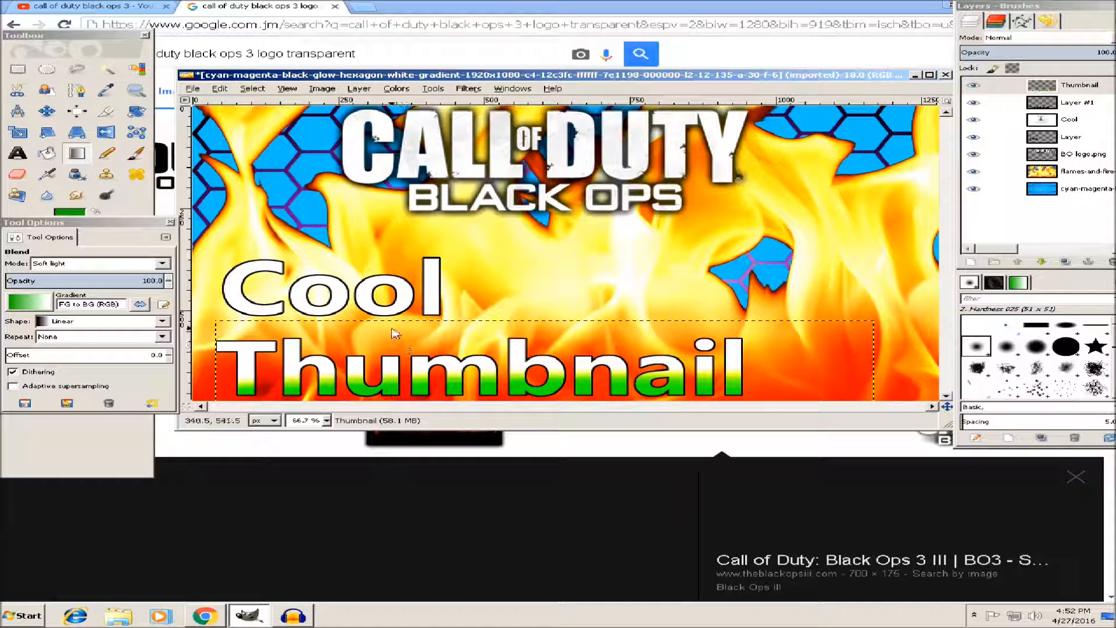
Step: Apply the same green Soft light gradient upward through the letters on the Cool text layer
click(1073, 122)
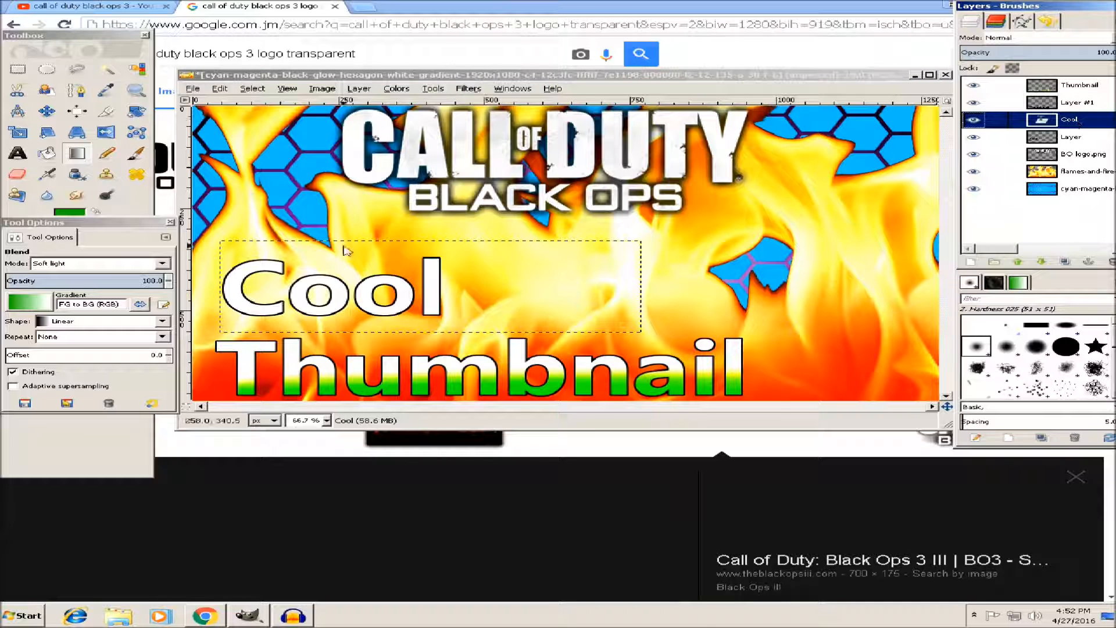
drag(317, 313, 314, 271)
drag(318, 311, 324, 279)
drag(237, 312, 236, 268)
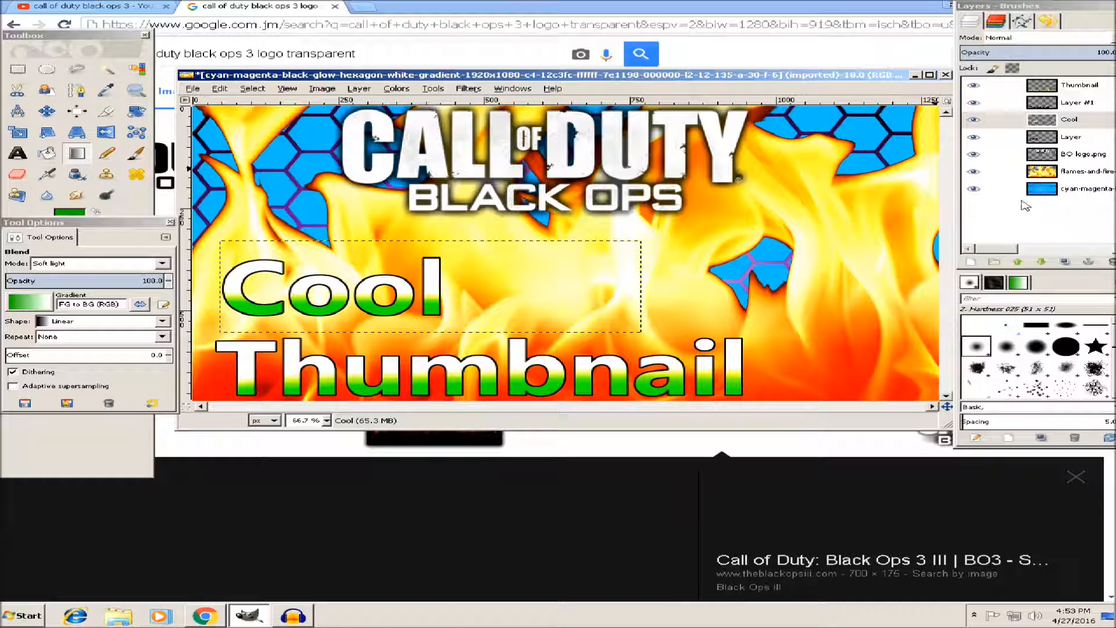
Step: Import gimp-logo-1.png from the Cheats folder as a new layer and place it at the top of the layer stack
click(999, 189)
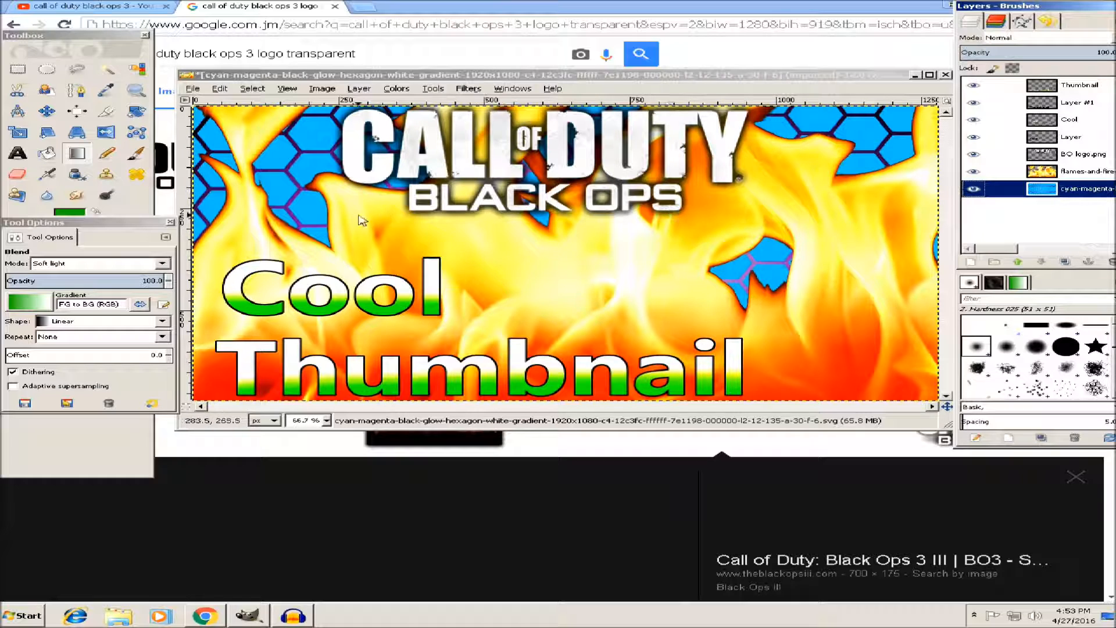
click(193, 89)
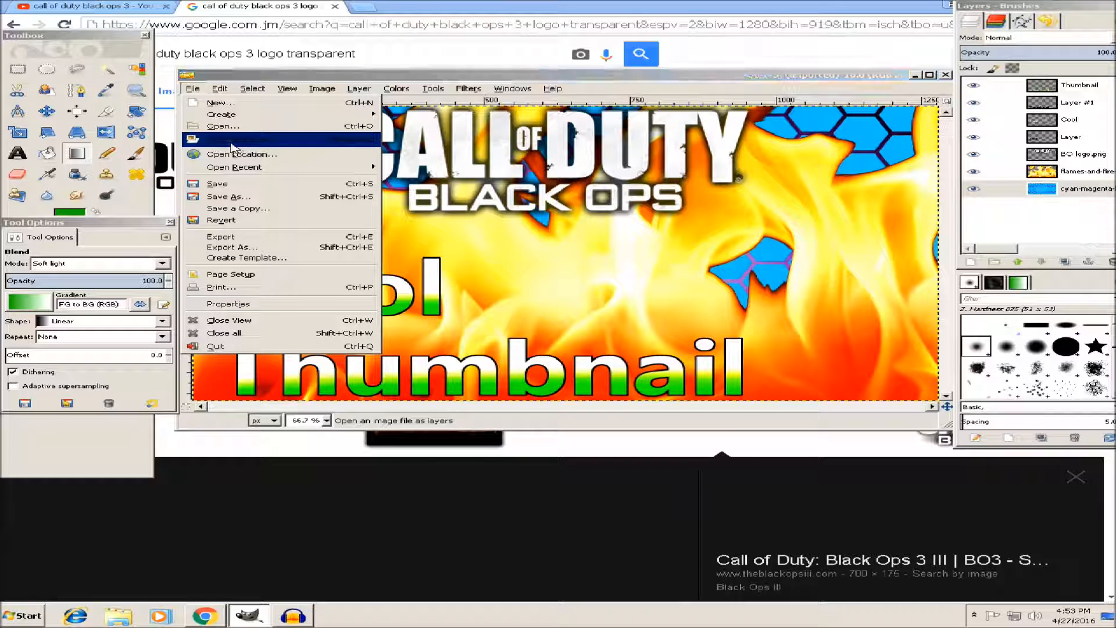
click(233, 143)
click(423, 228)
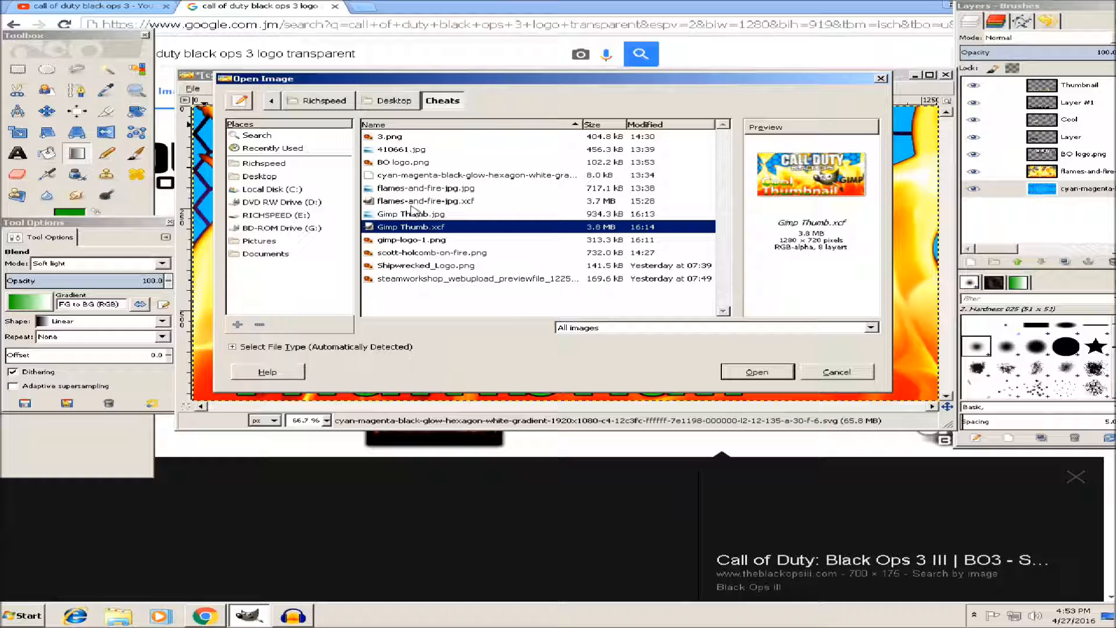
click(414, 214)
click(432, 239)
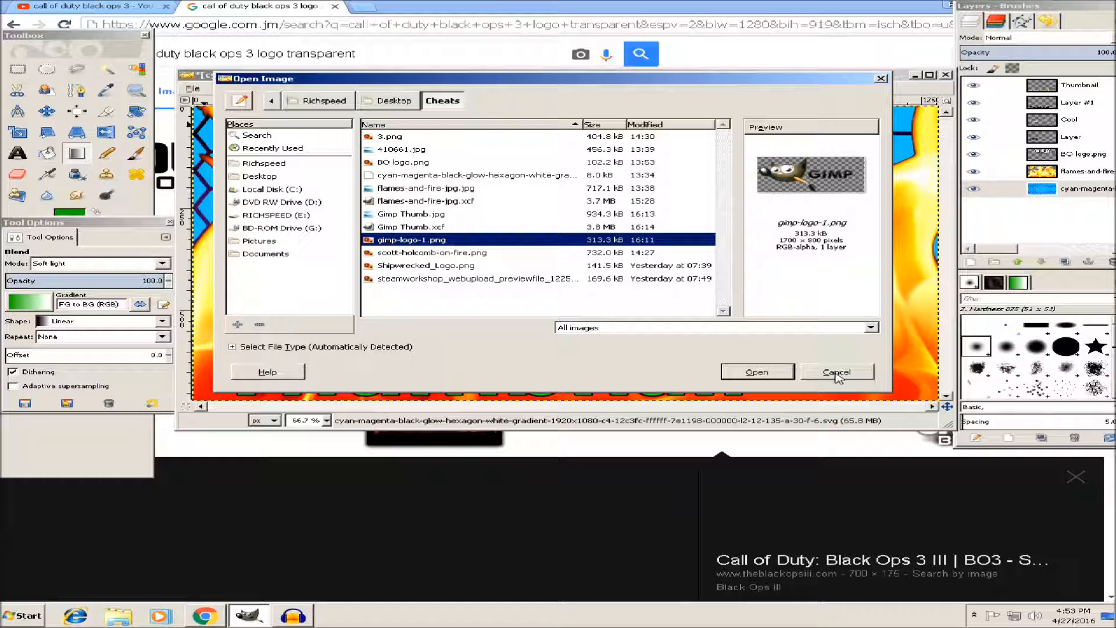
click(757, 371)
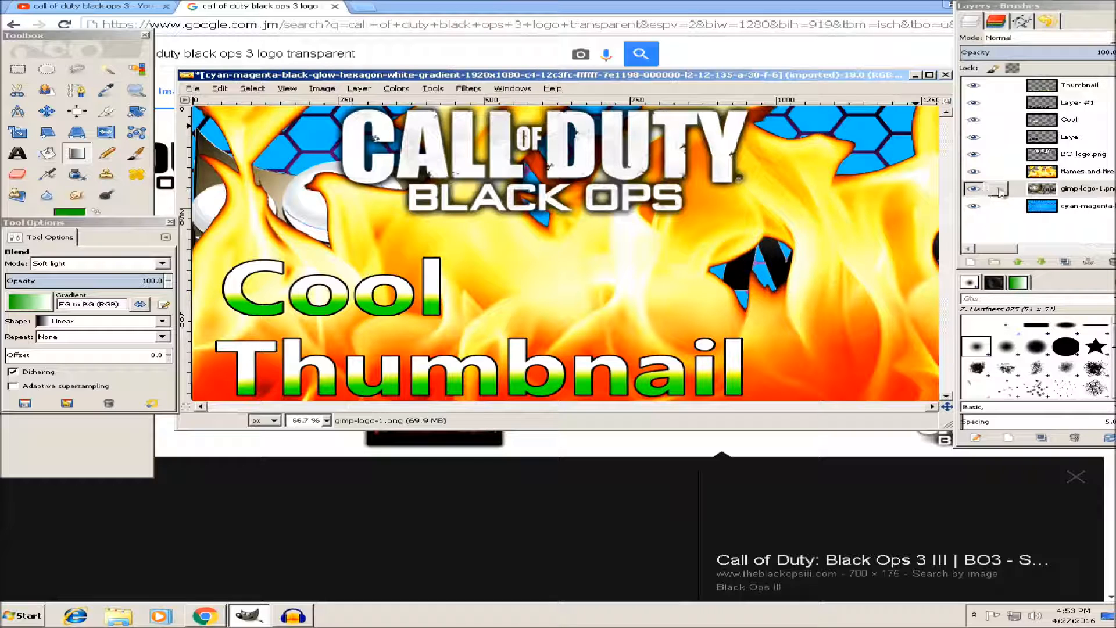
drag(1003, 195, 993, 86)
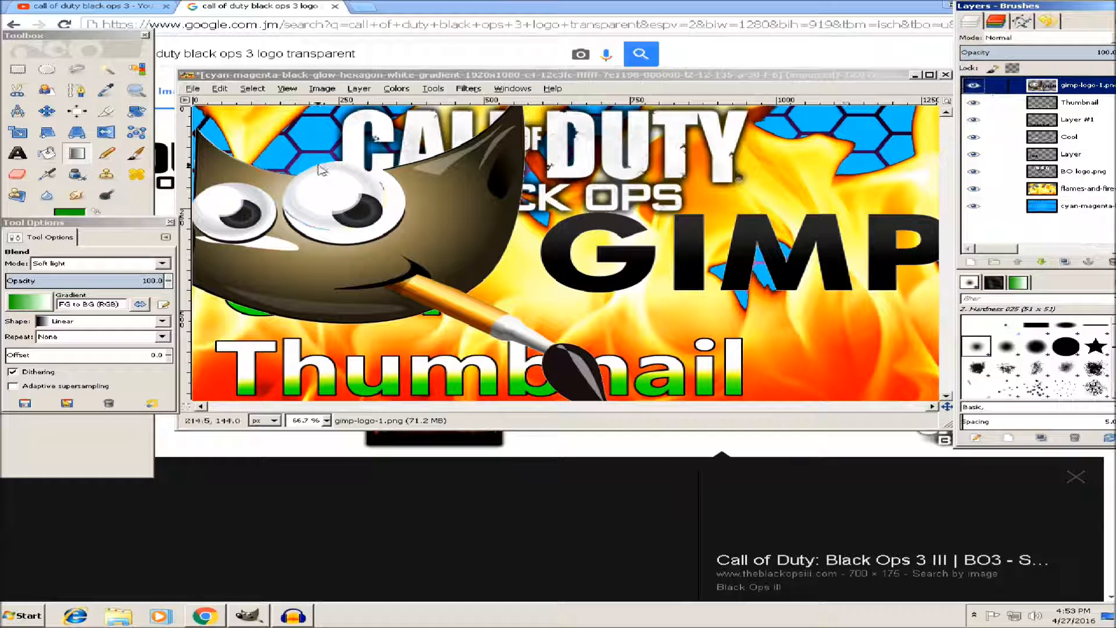
Step: Scale the GIMP logo layer down from its upper-left corner toward the image's lower right
click(17, 132)
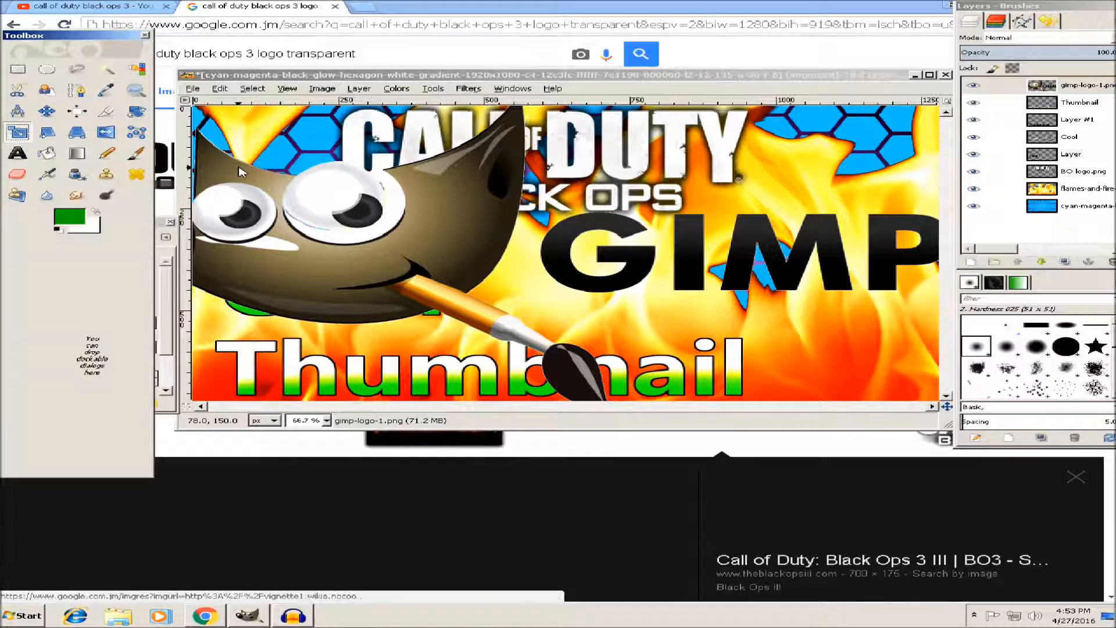
click(218, 156)
drag(552, 229, 744, 311)
click(736, 305)
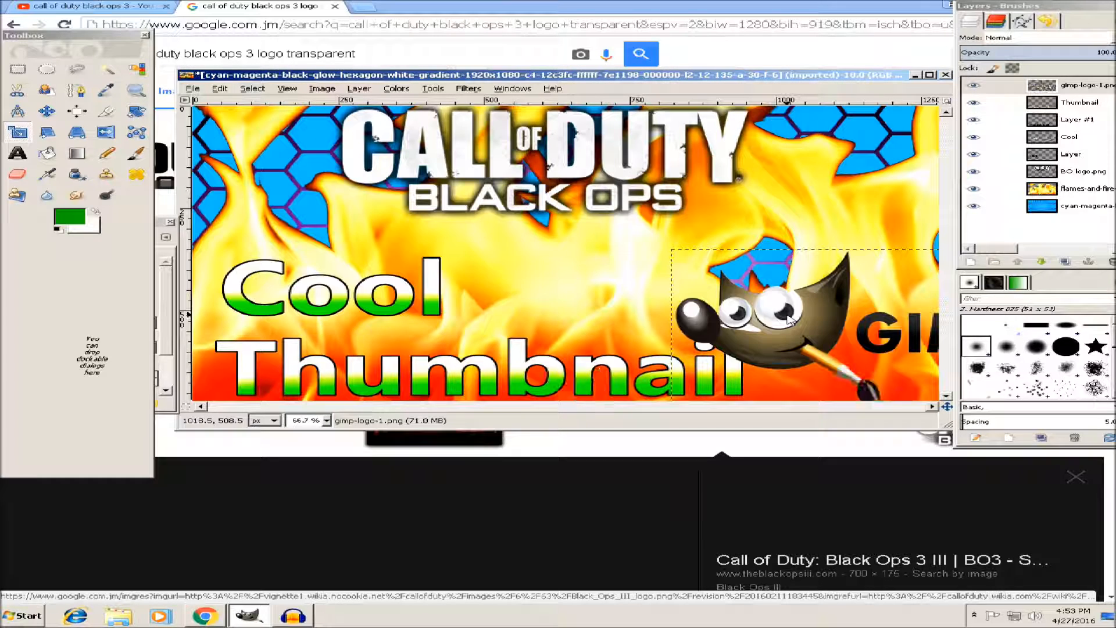
Step: Move the GIMP logo into the space beside the Cool text below BLACK OPS, and select the cyan-magenta hexagon background layer
click(46, 110)
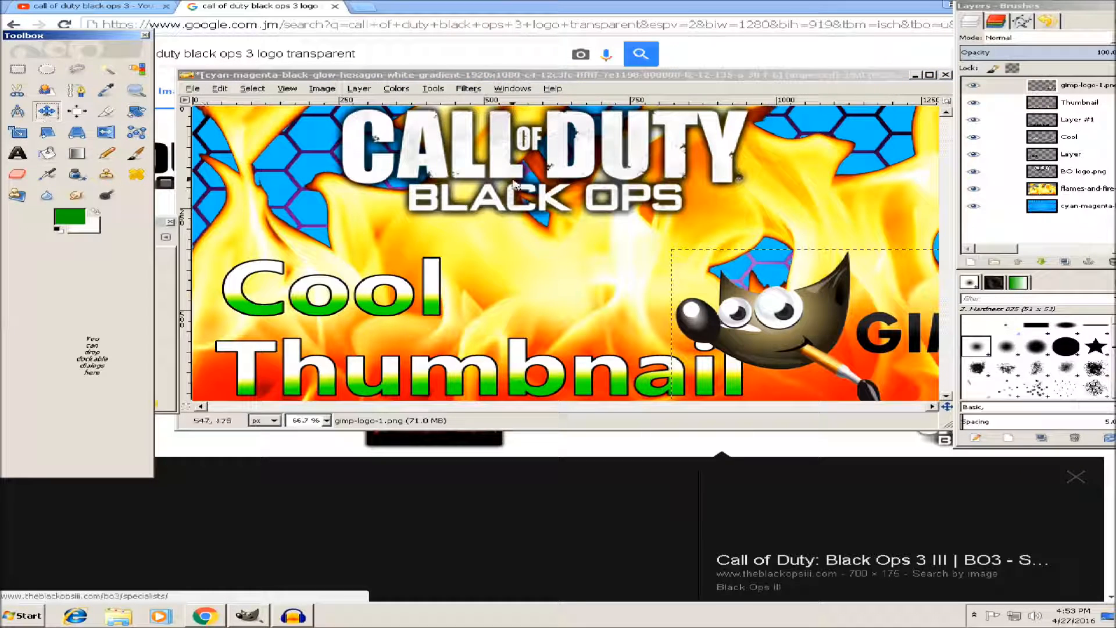
drag(814, 332, 720, 286)
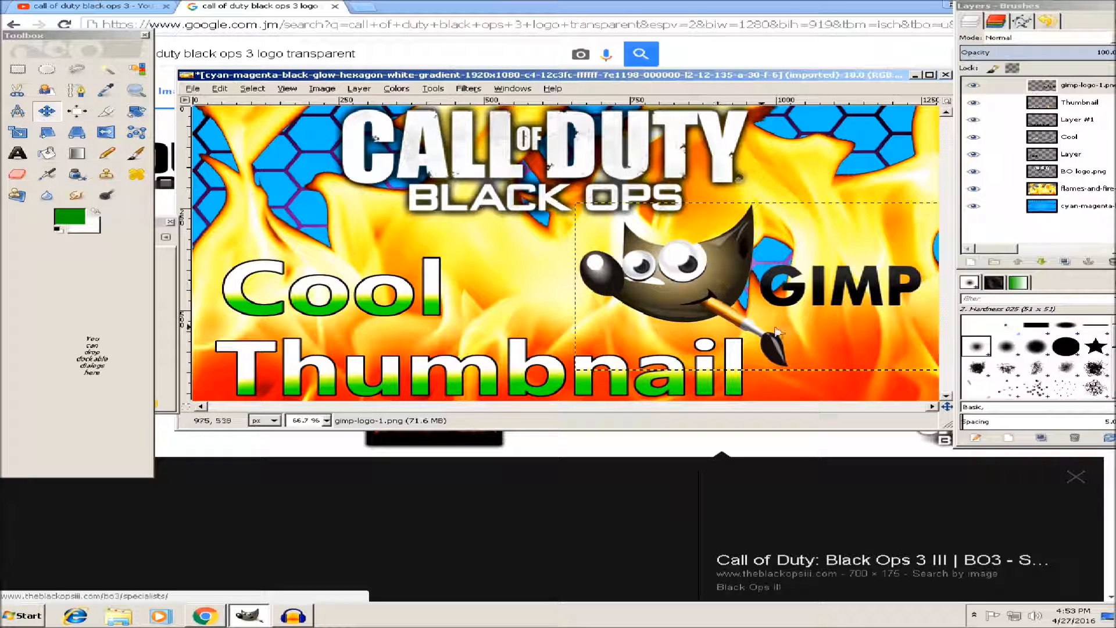
click(1088, 206)
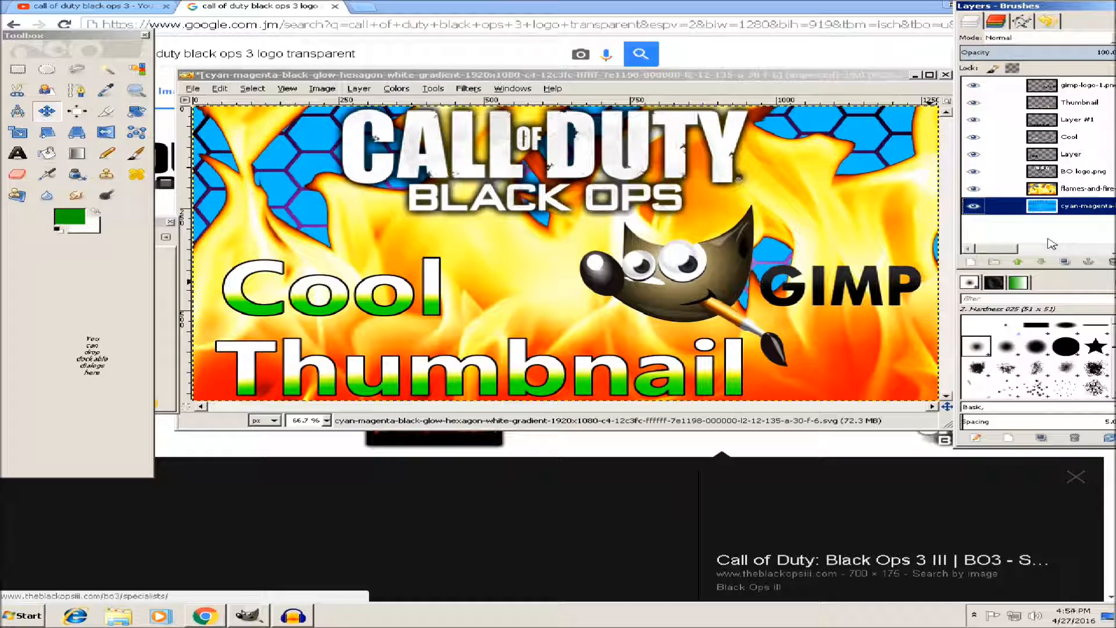